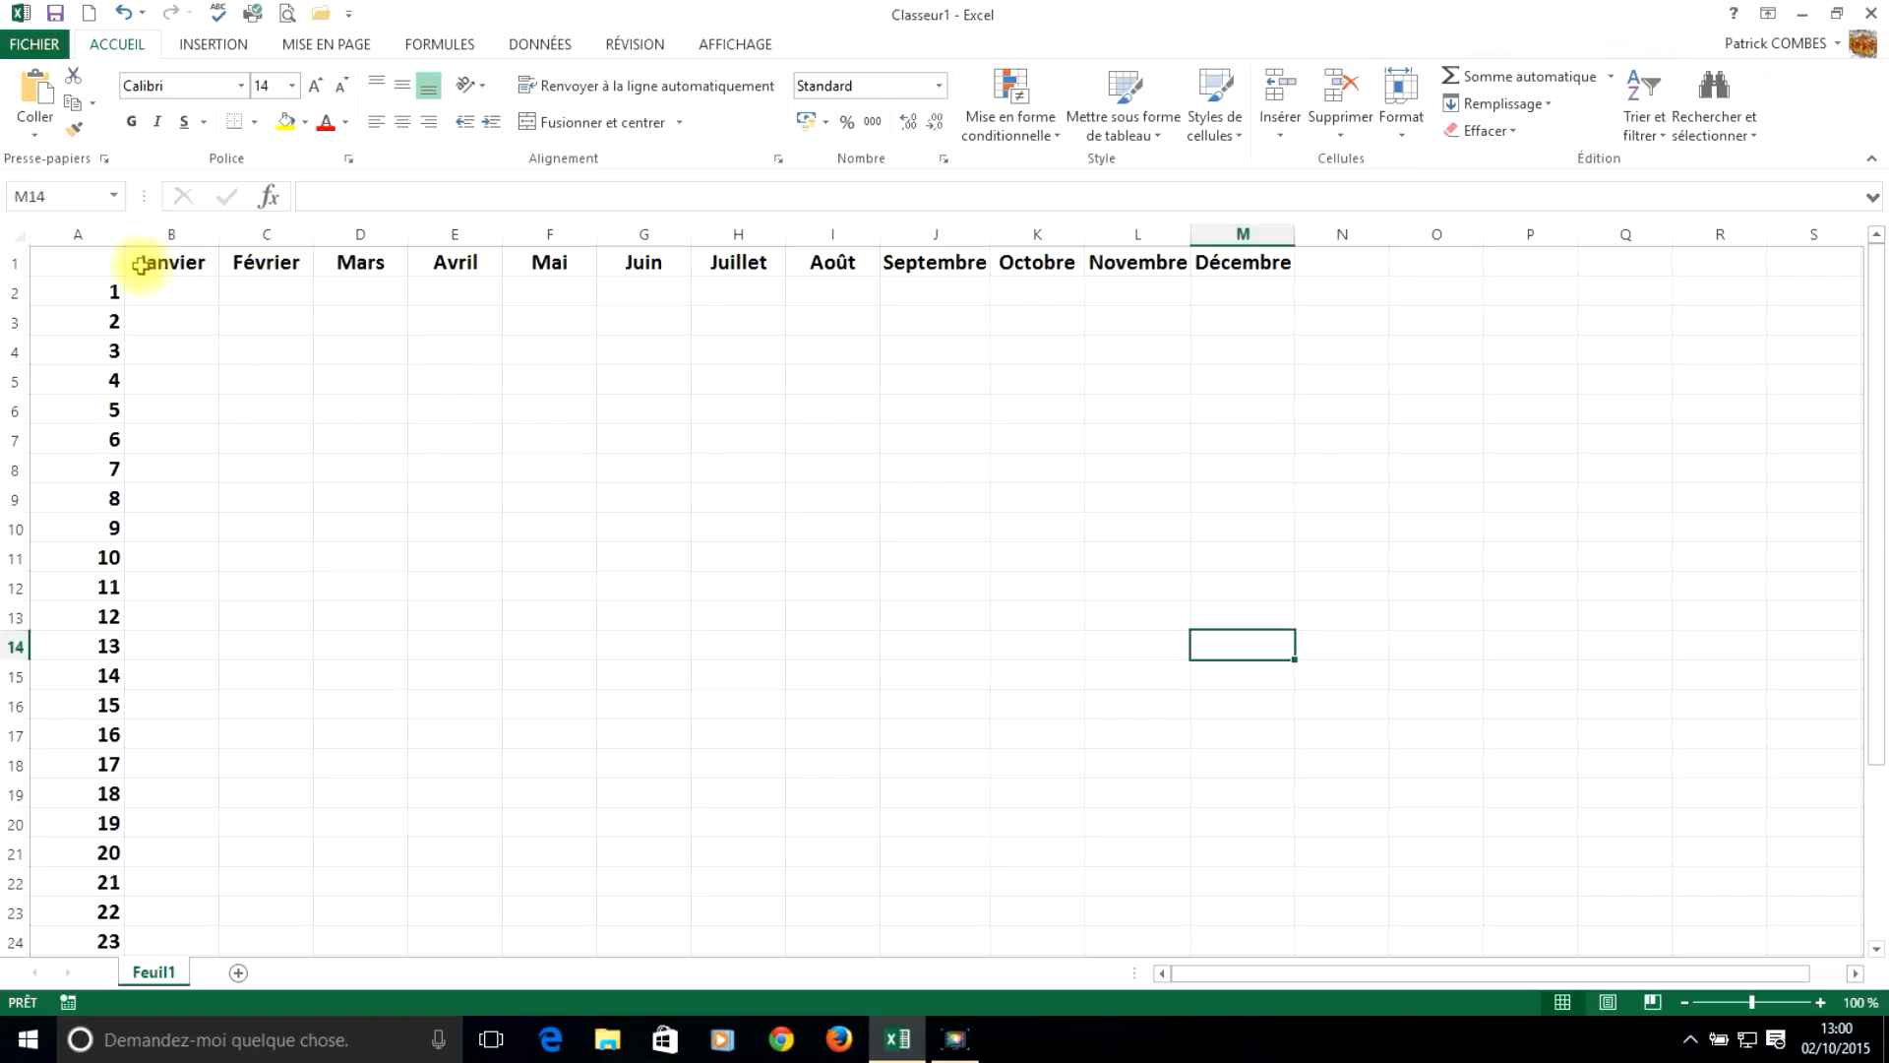
Step: Apply all borders to the calendar range B1:M32, from the month headers down to the row for day 31
{"action": "left_click_drag", "start_coordinate": [97, 262], "coordinate": [776, 624]}
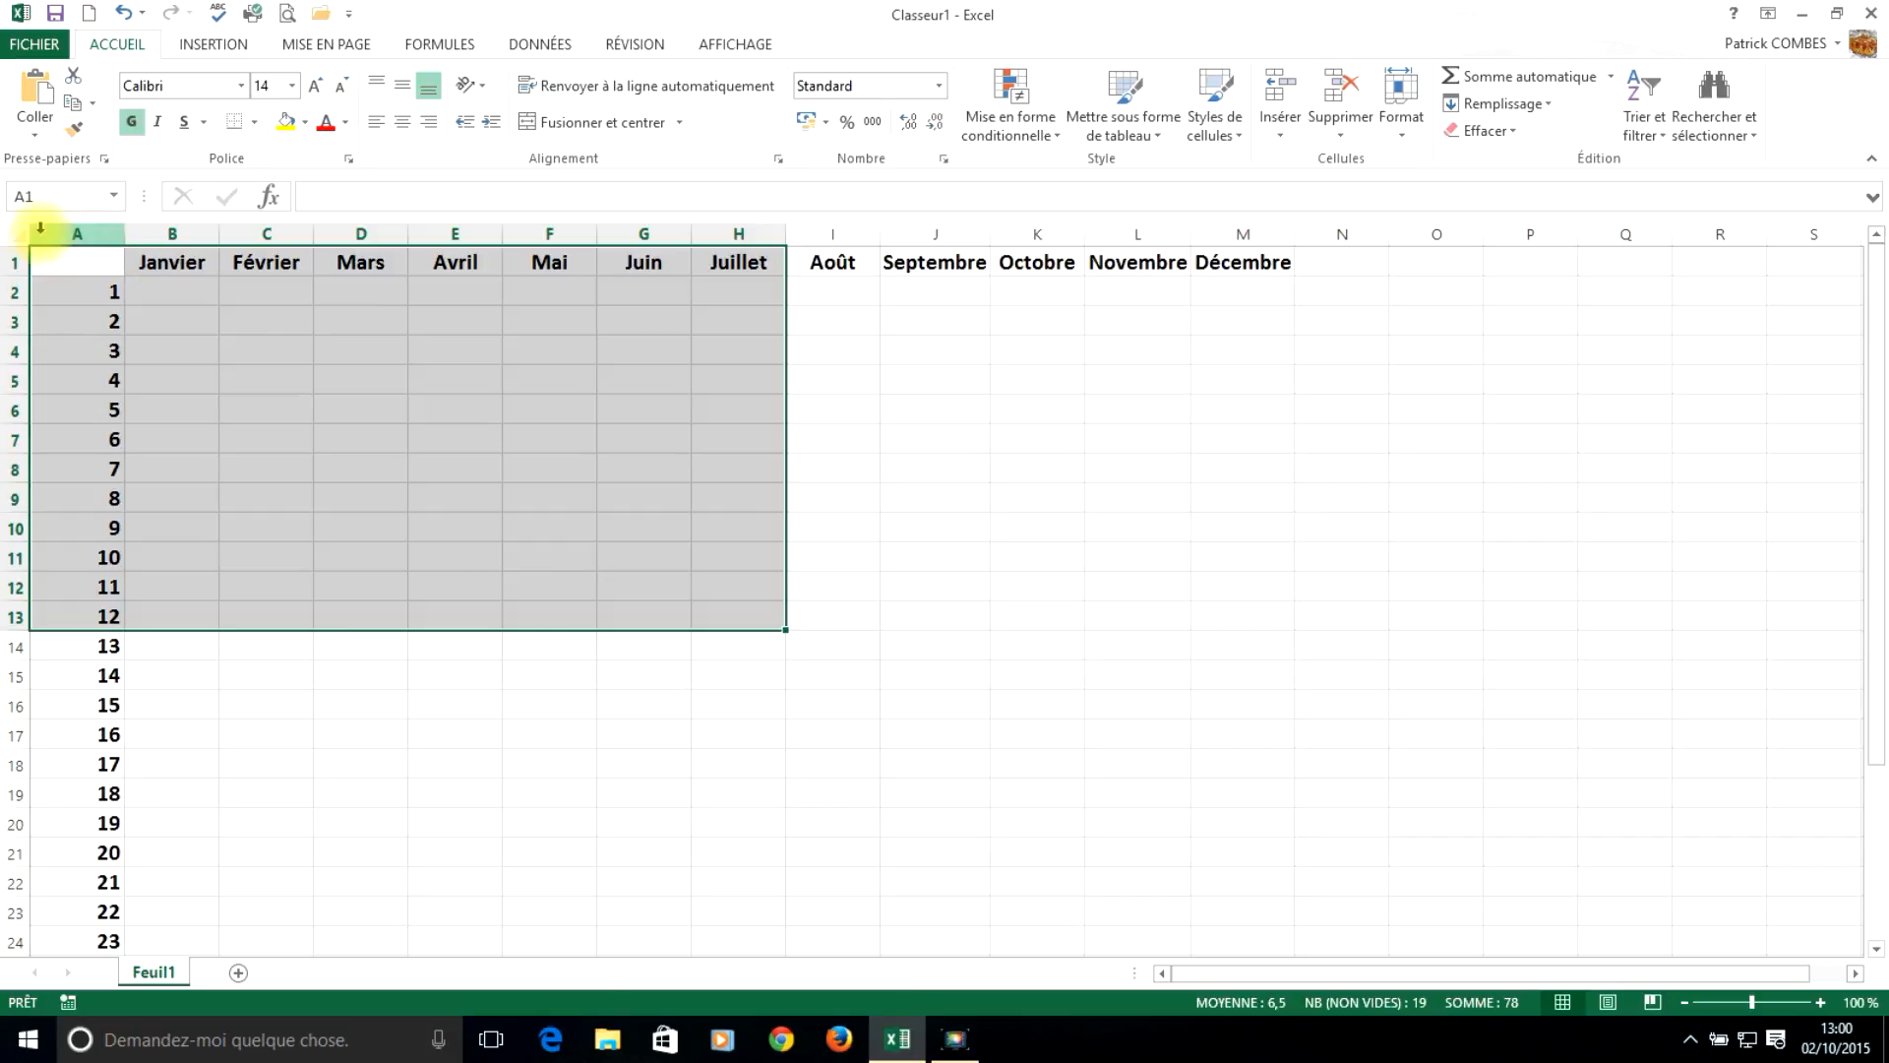
{"action": "left_click", "coordinate": [404, 709]}
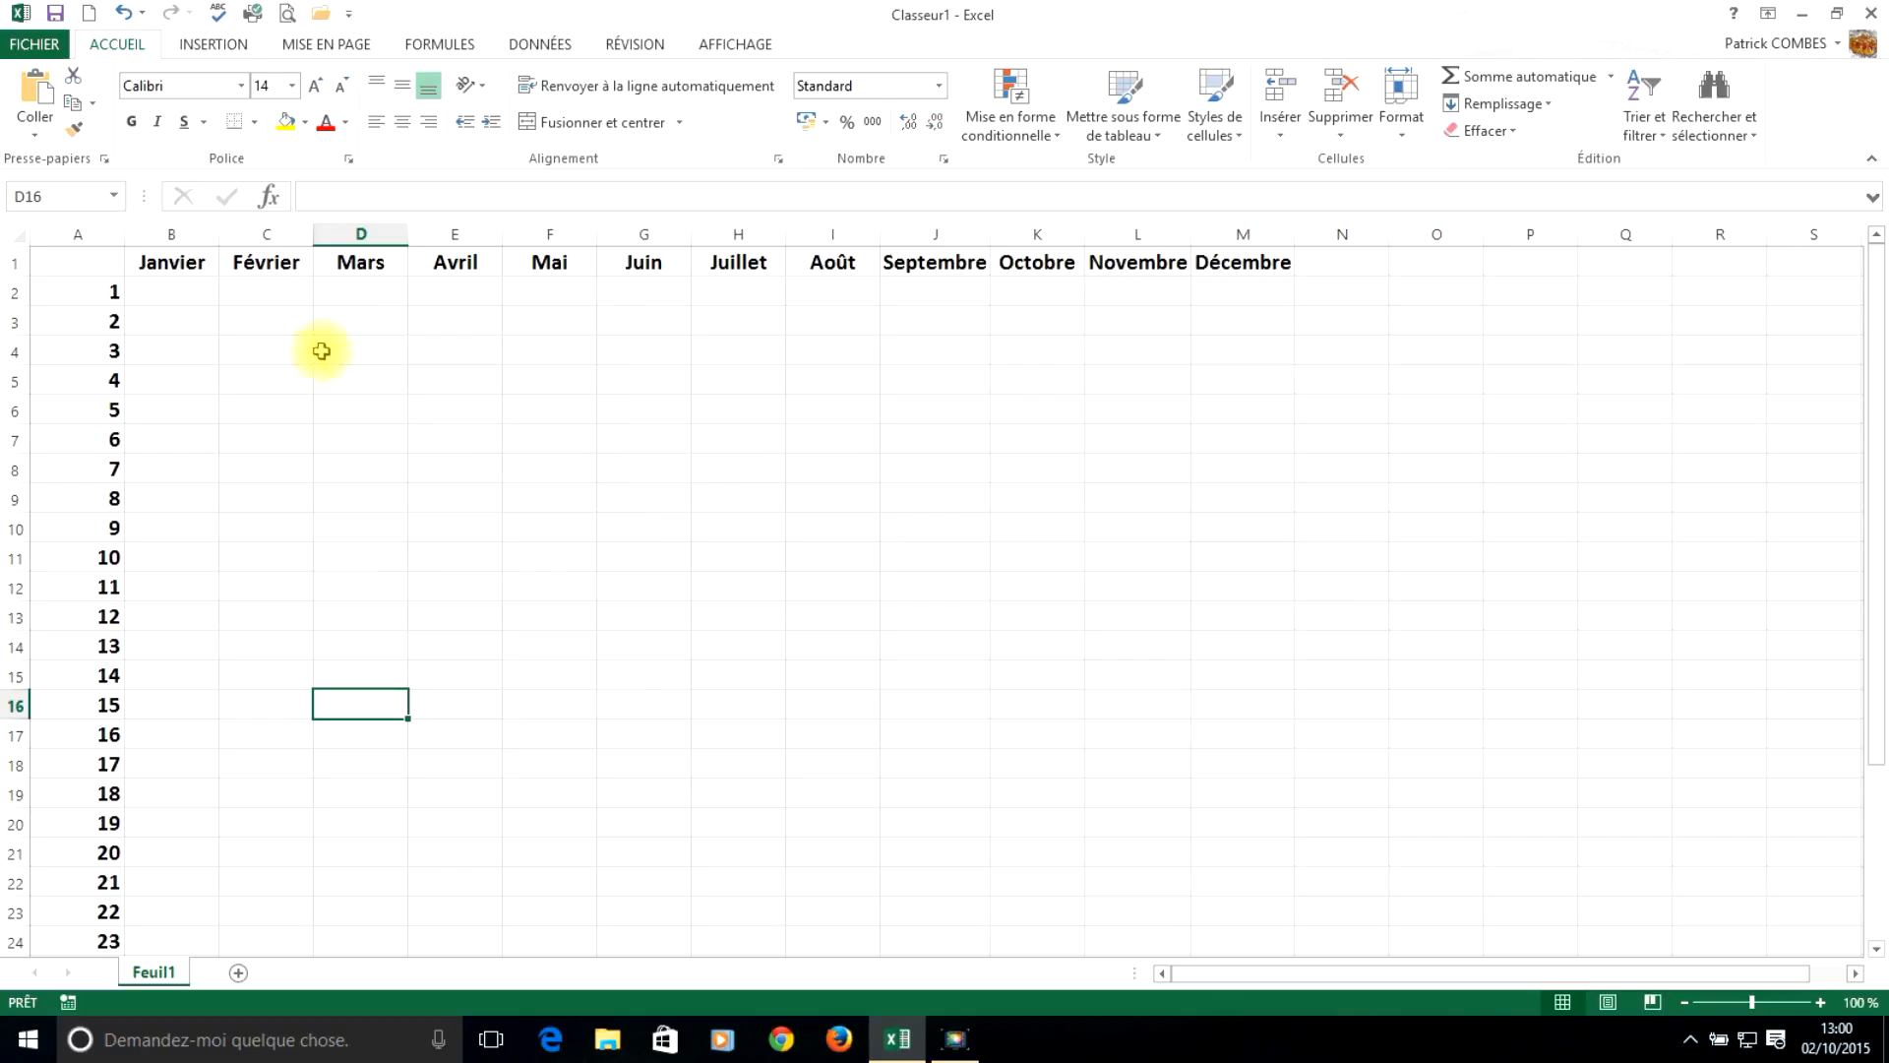
{"action": "left_click_drag", "start_coordinate": [181, 264], "coordinate": [1246, 741]}
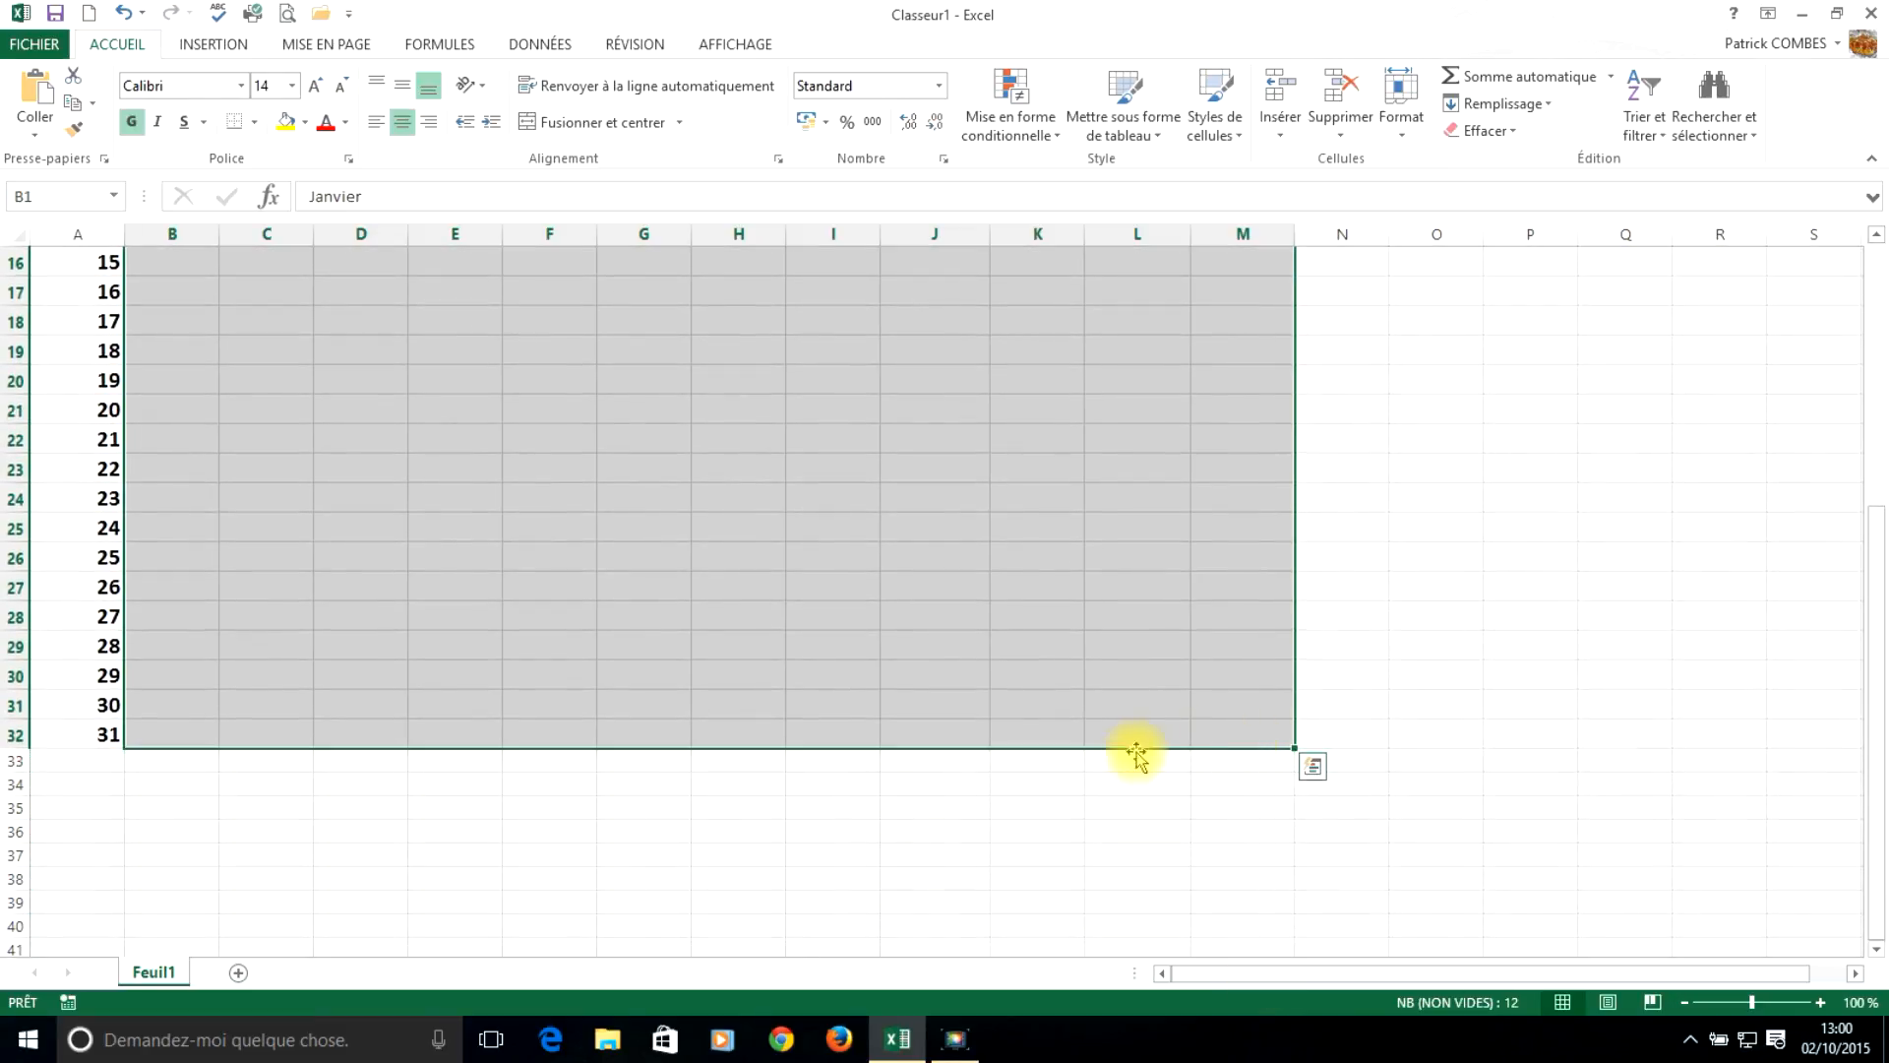
{"action": "scroll", "coordinate": [1111, 699], "scroll_direction": "up", "scroll_amount": 5}
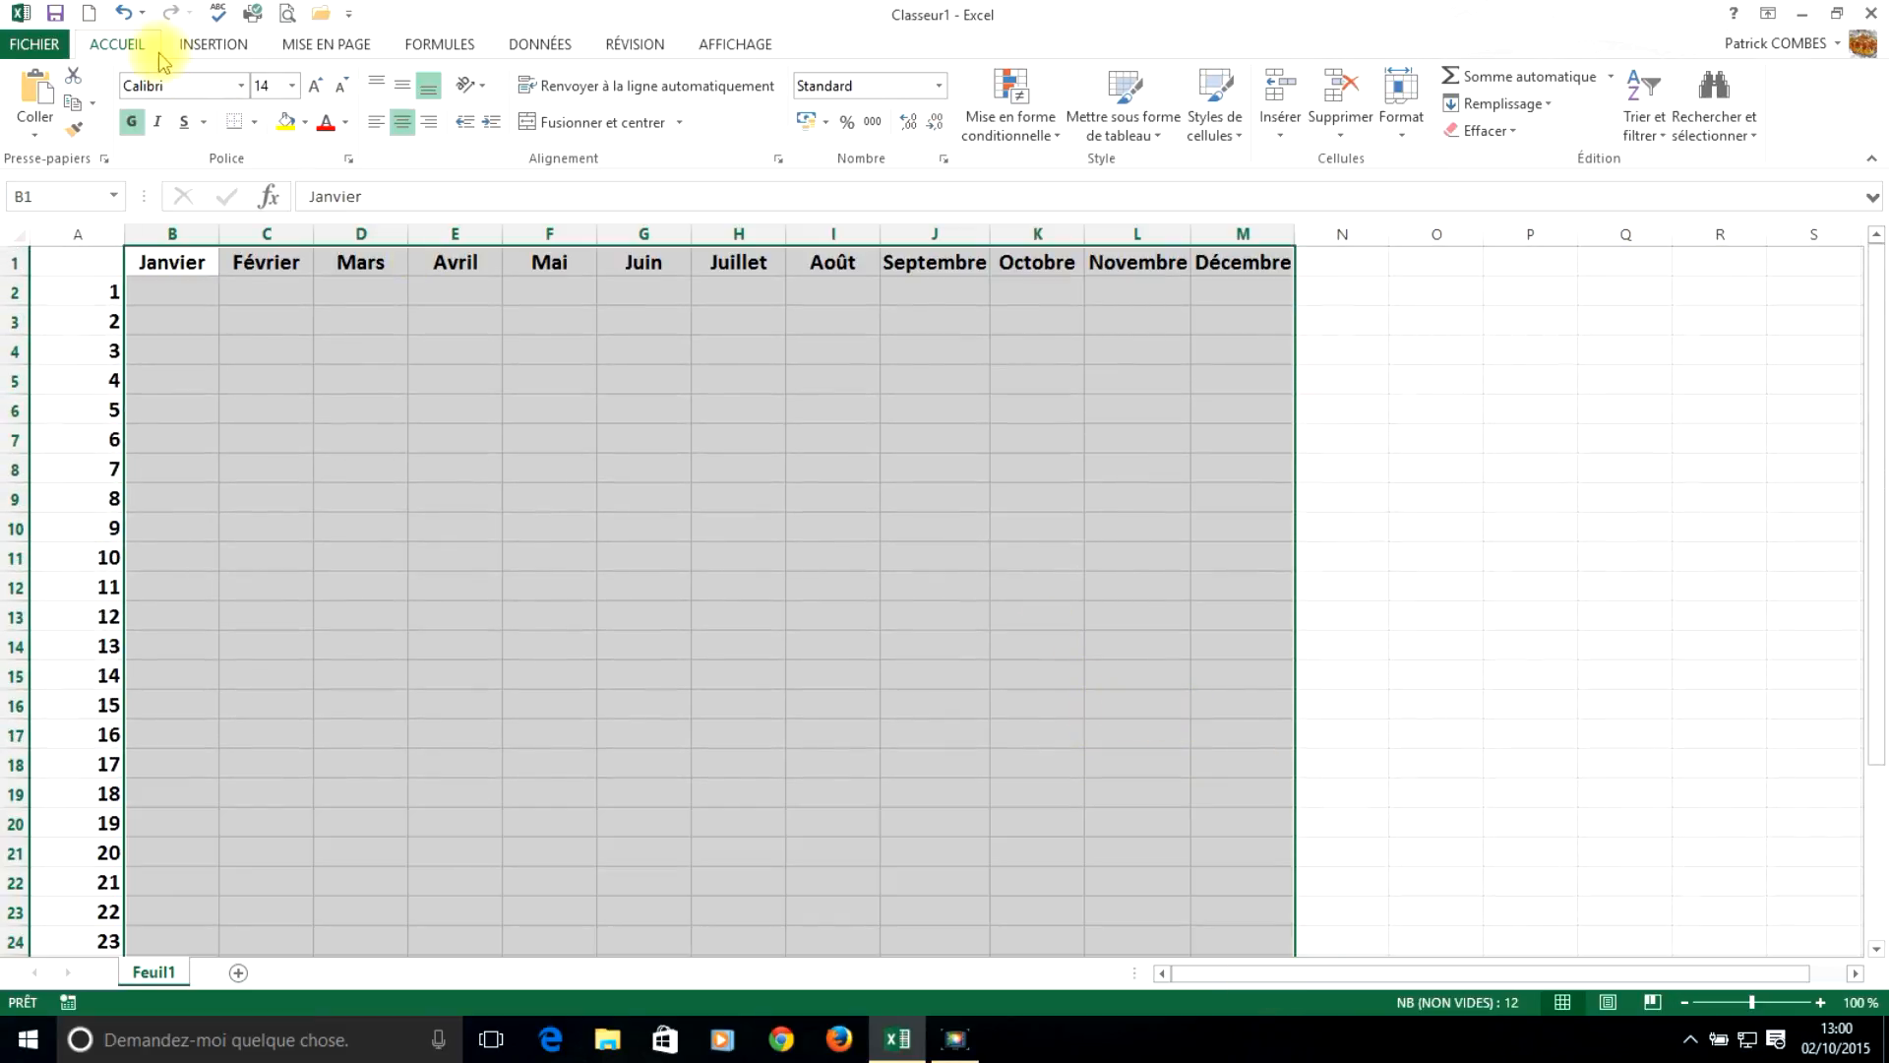
{"action": "left_click", "coordinate": [255, 122]}
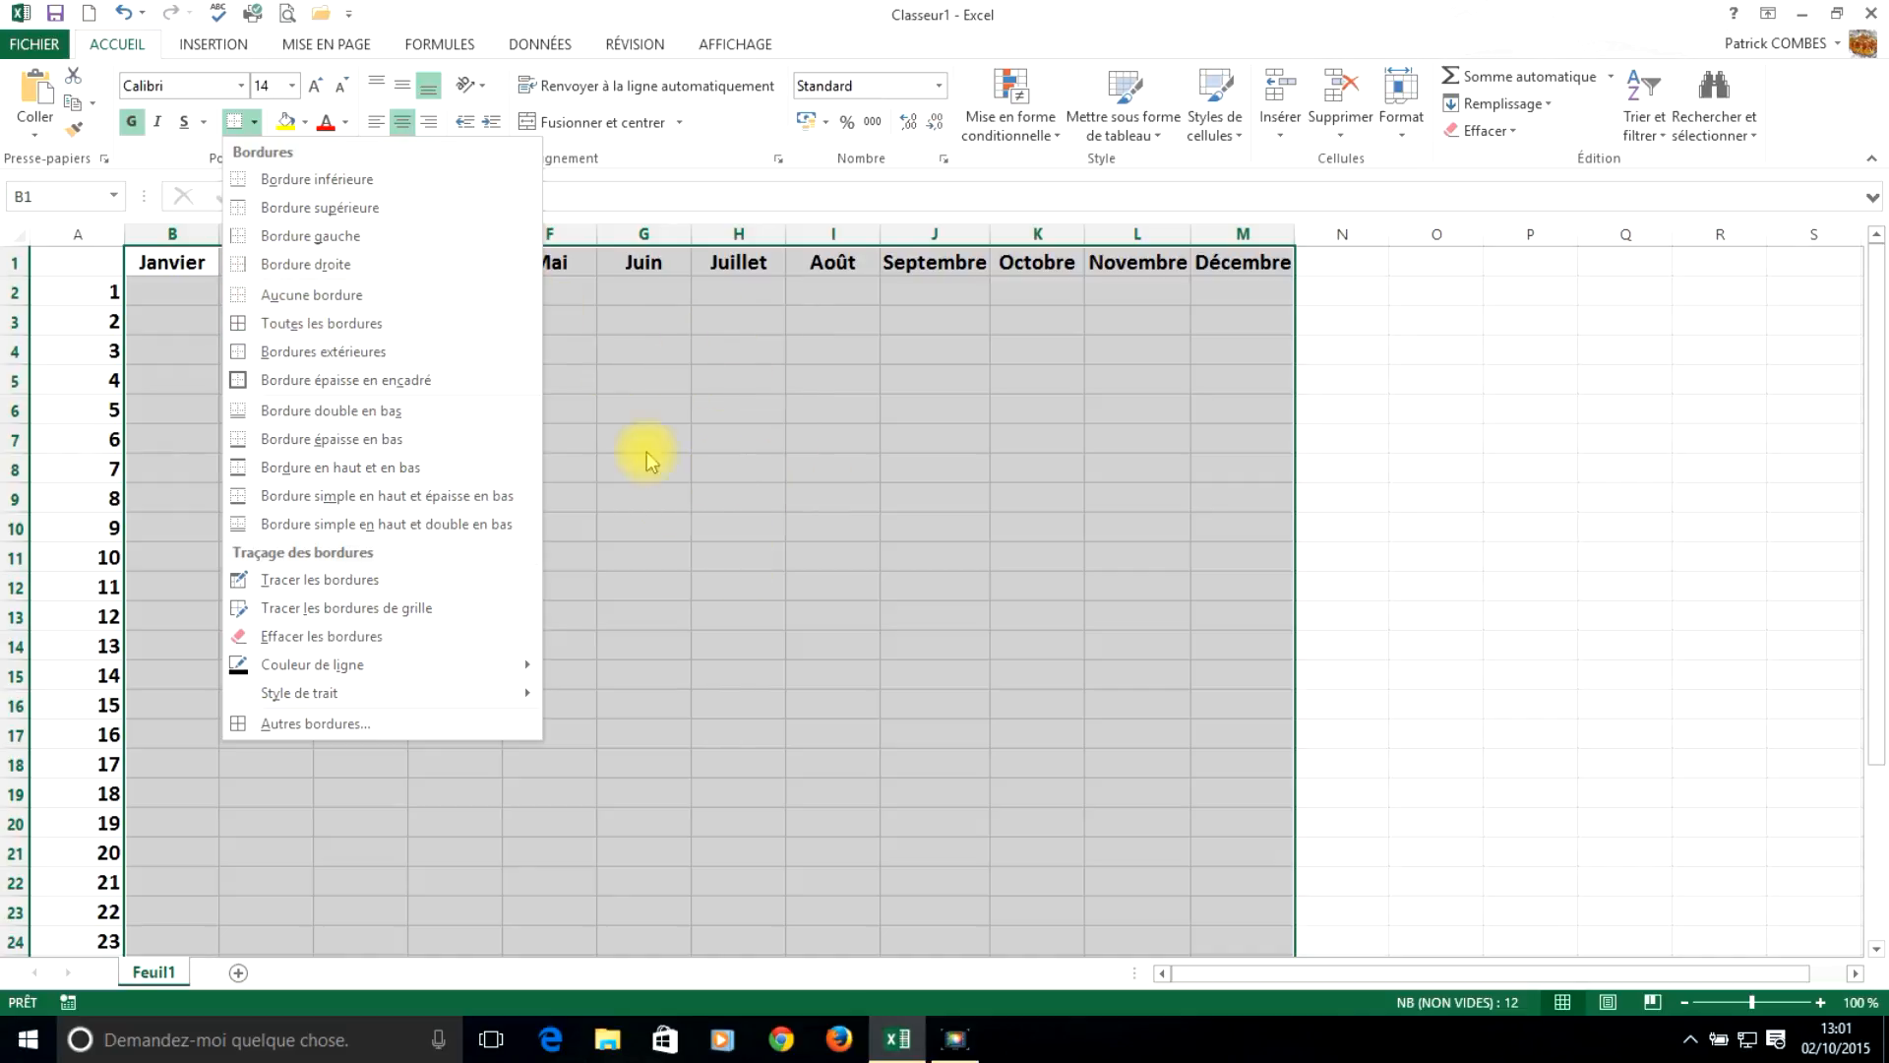
{"action": "left_click", "coordinate": [323, 324]}
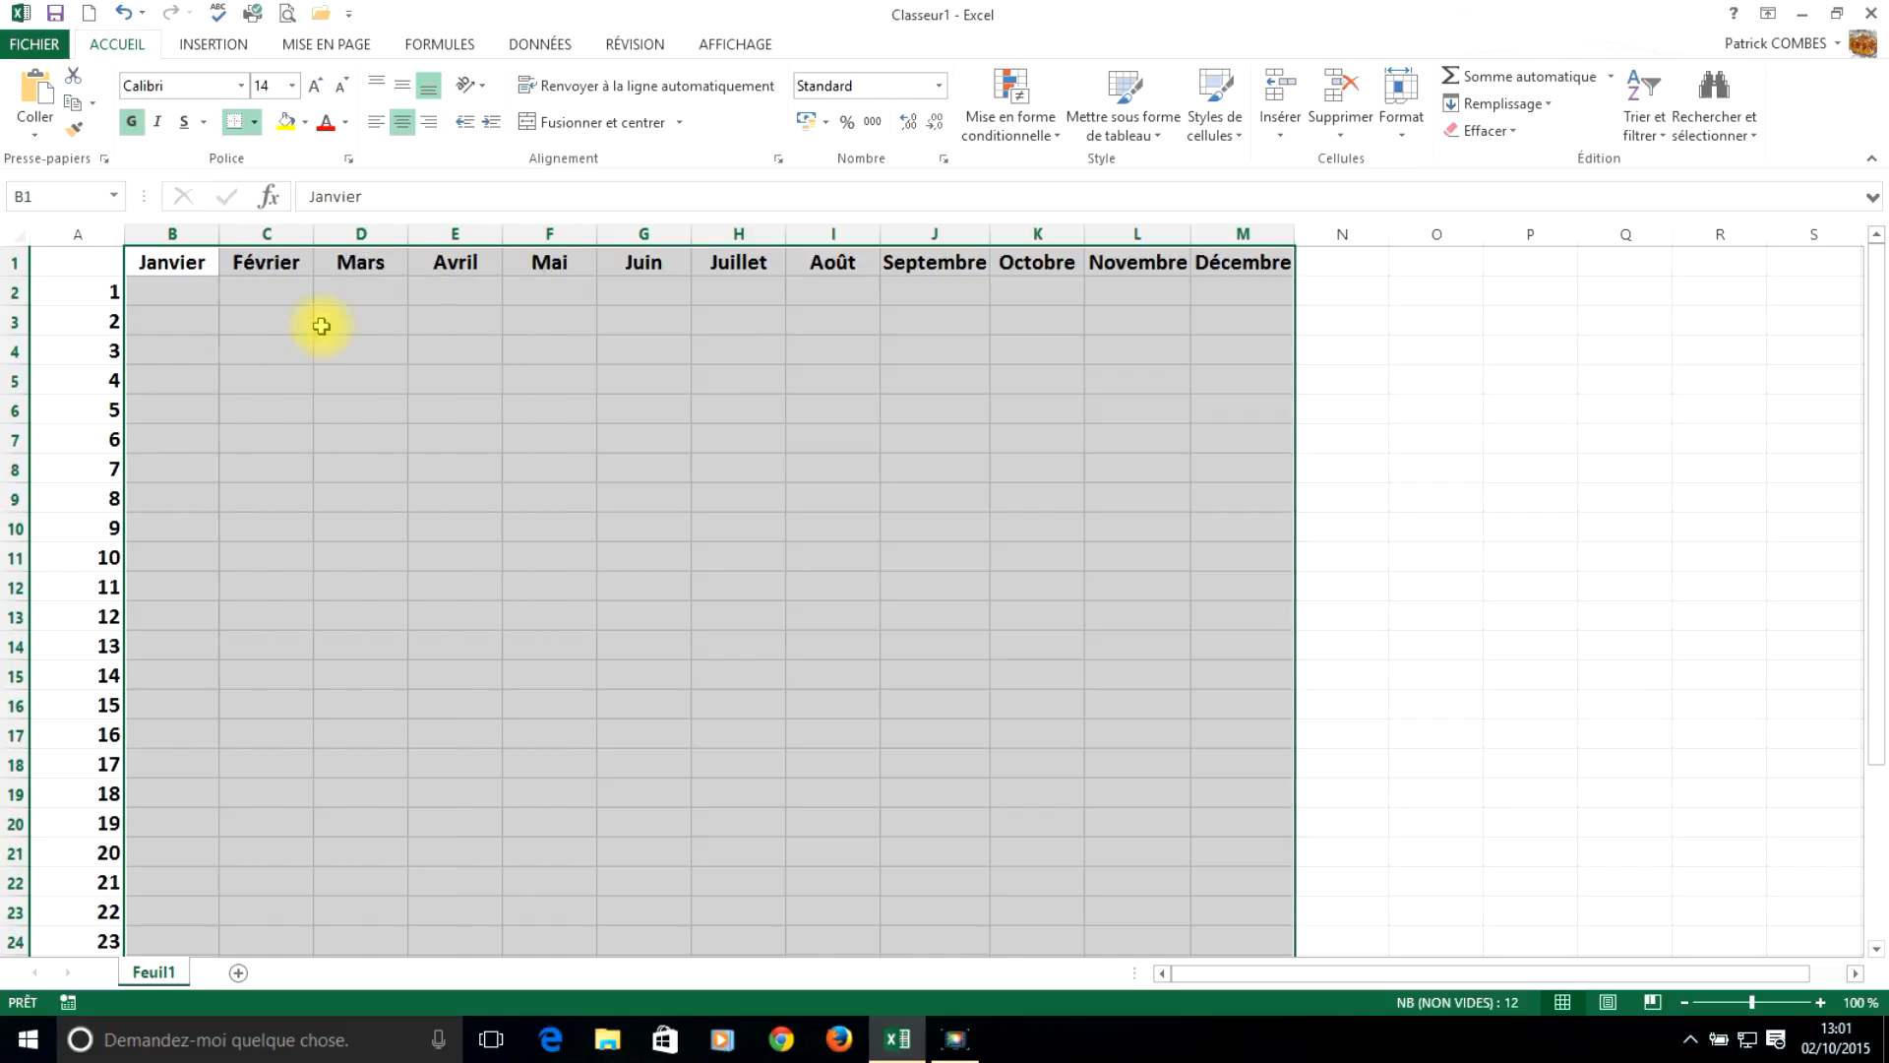
{"action": "left_click", "coordinate": [1459, 471]}
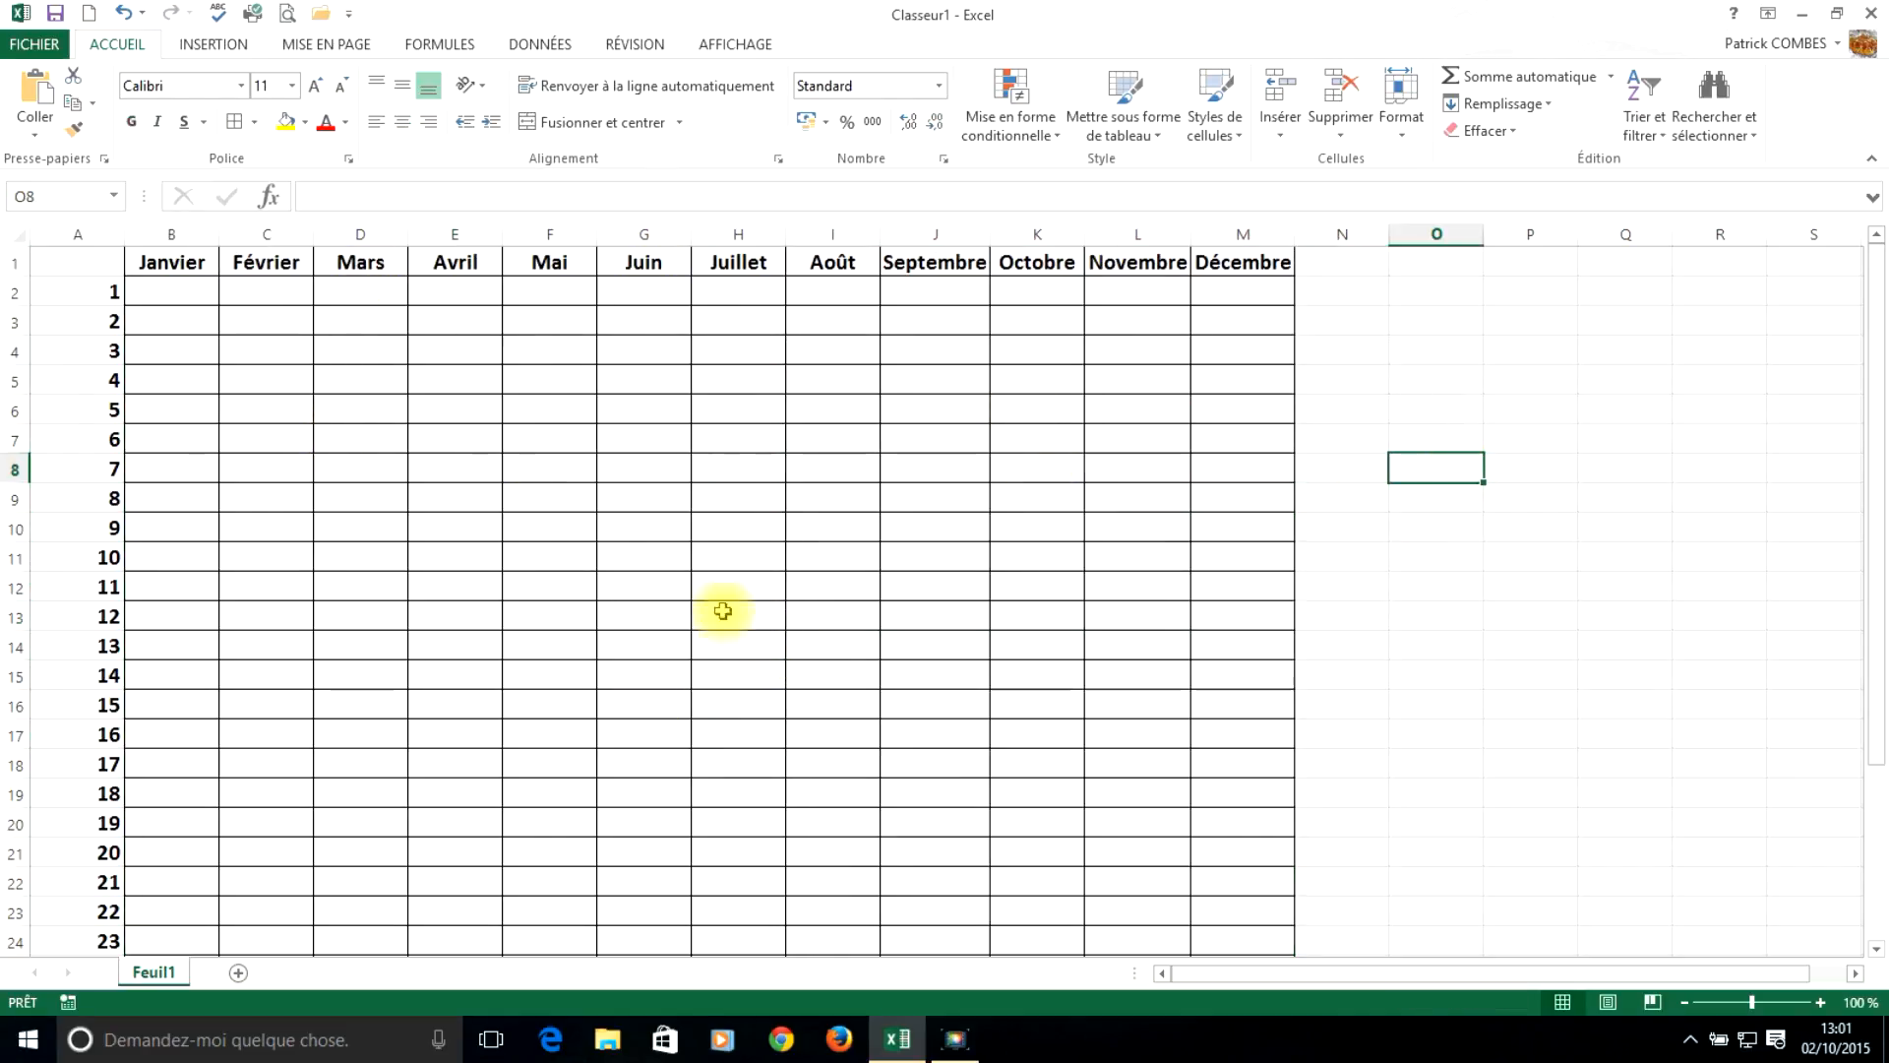
Step: Add all borders to the day numbers 1 to 31 in cells A2:A32
{"action": "left_click_drag", "start_coordinate": [103, 291], "coordinate": [103, 940]}
{"action": "scroll", "coordinate": [269, 544], "scroll_direction": "up", "scroll_amount": 3}
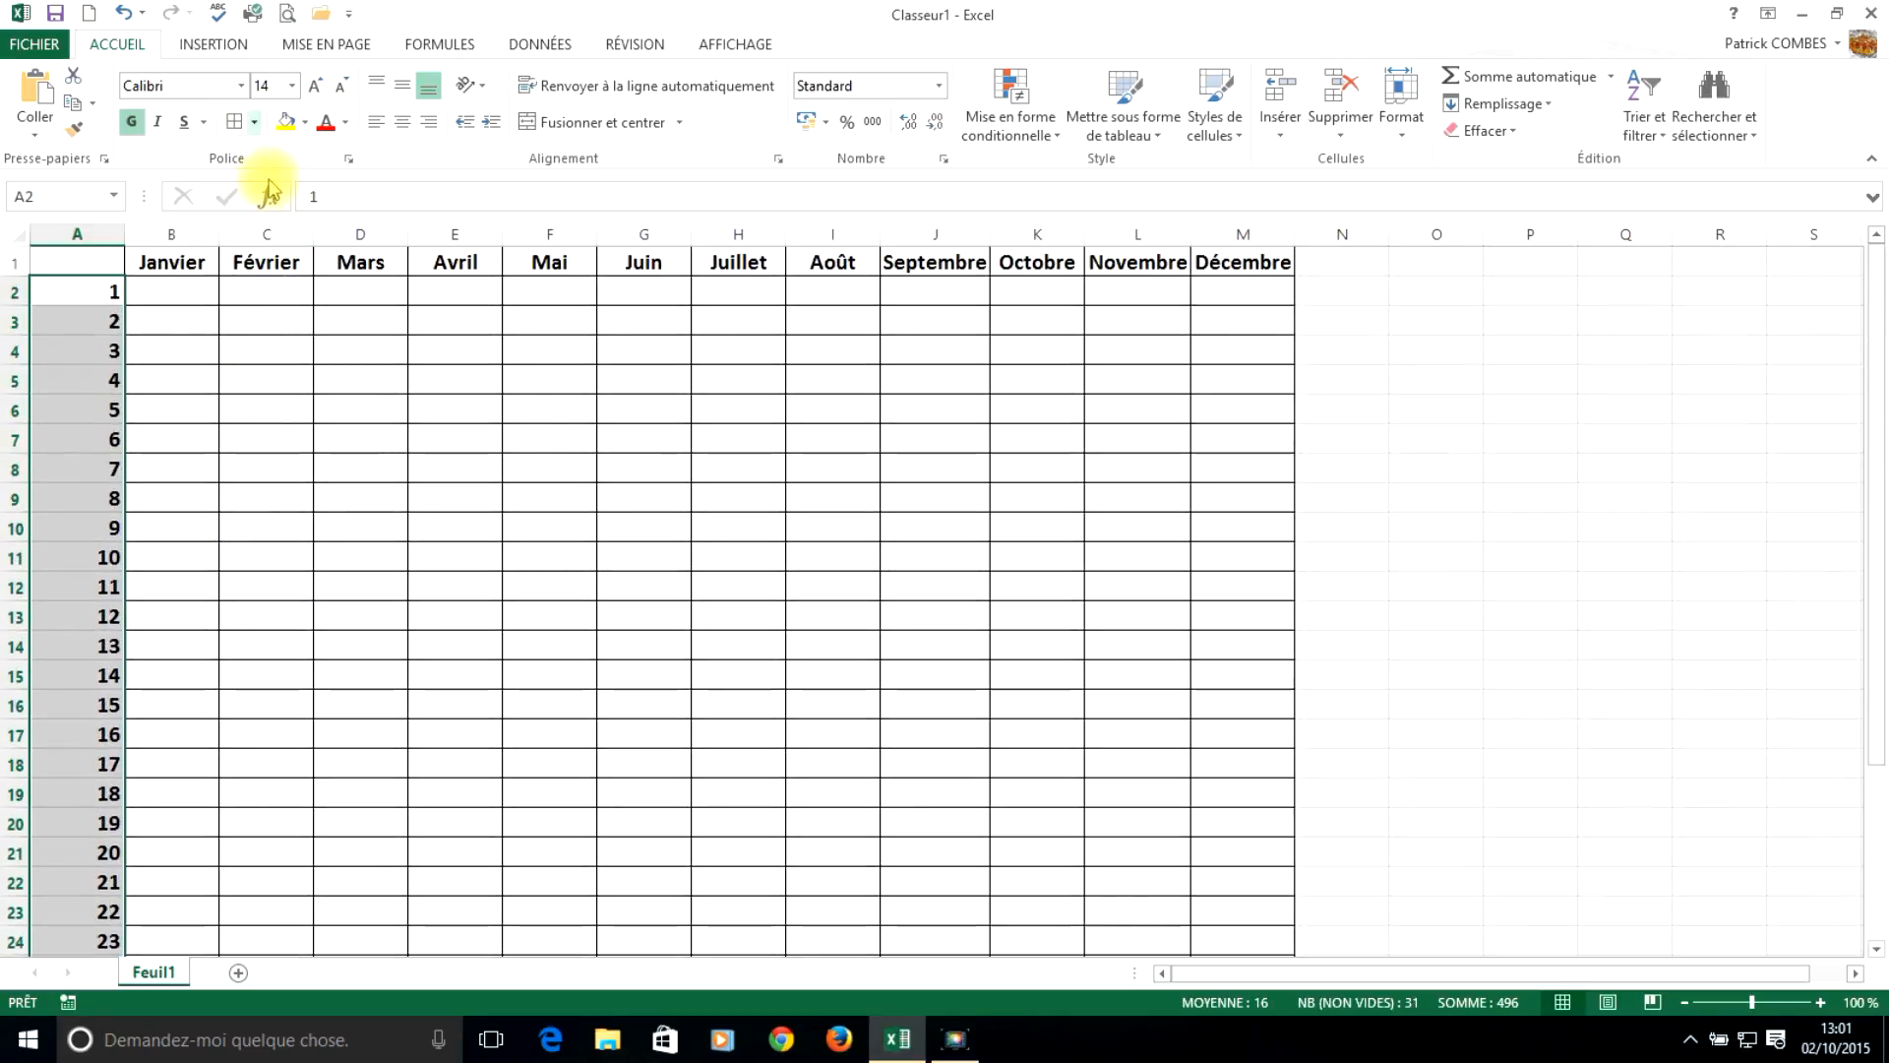
{"action": "left_click", "coordinate": [236, 122]}
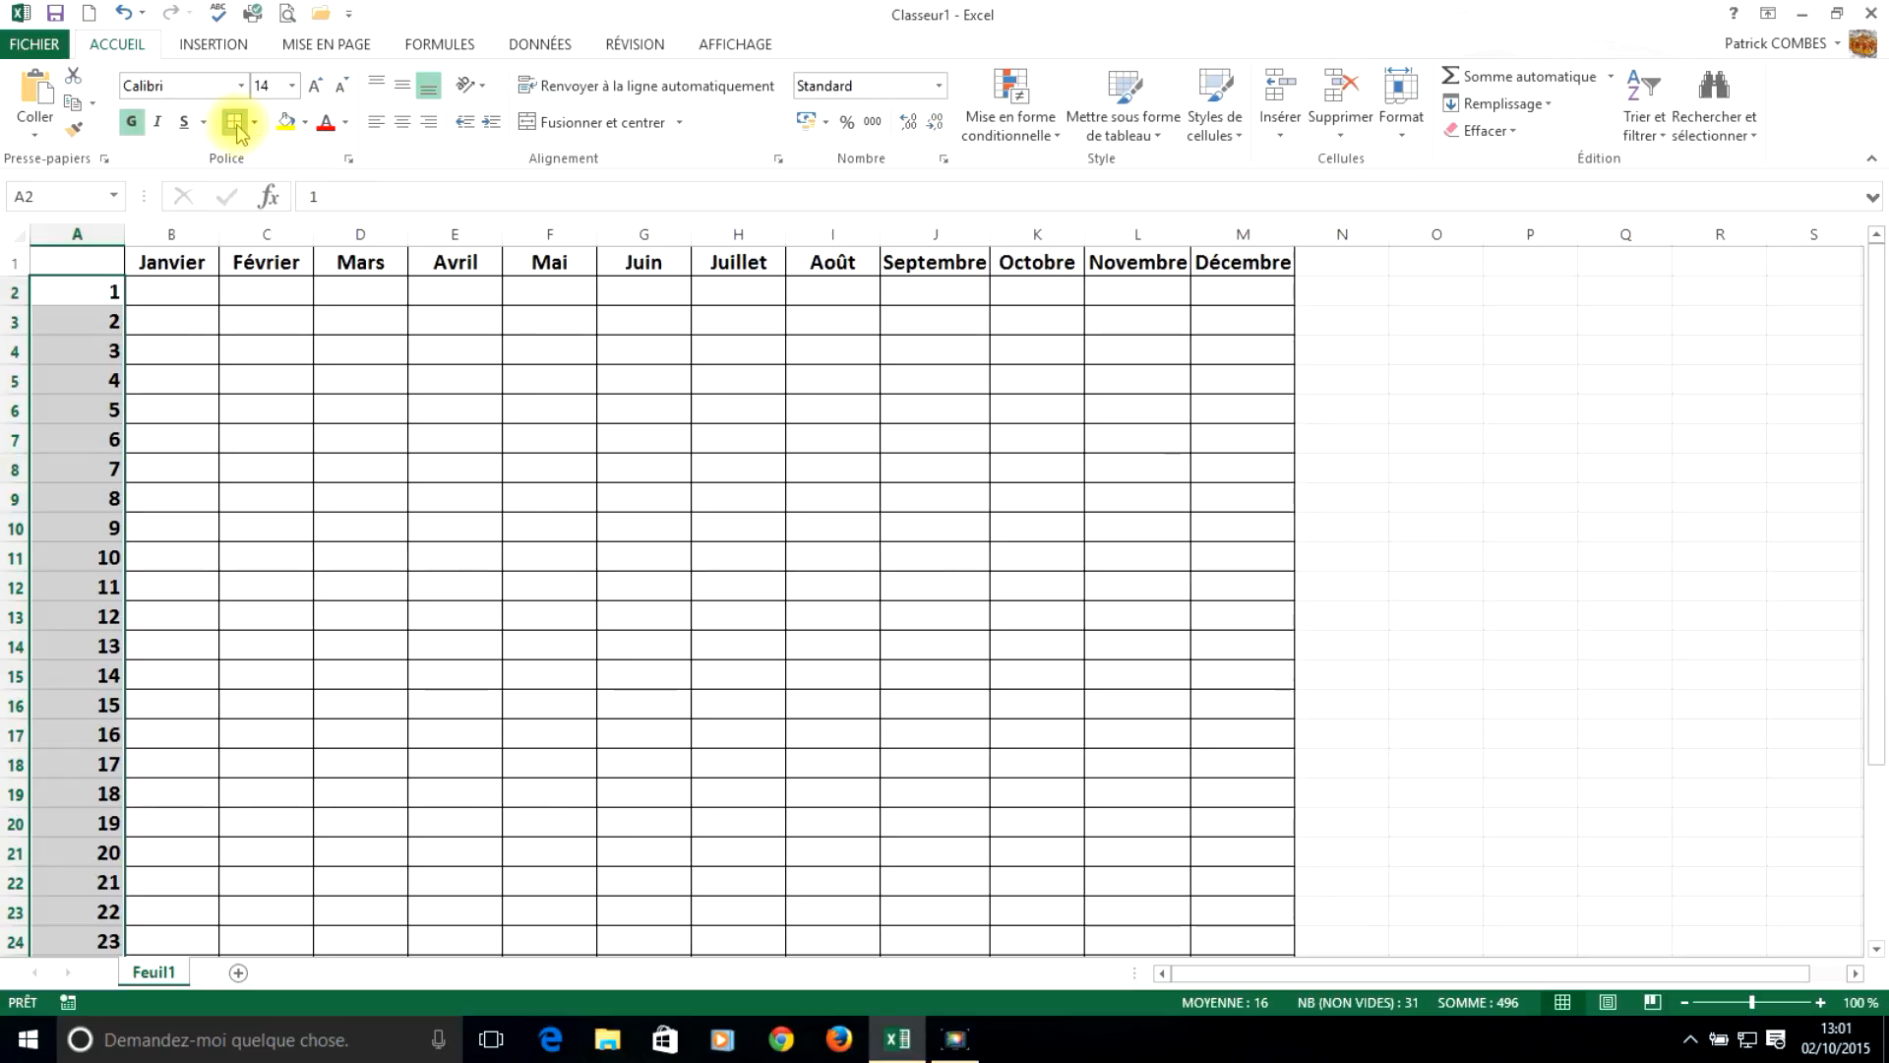
{"action": "left_click", "coordinate": [359, 471]}
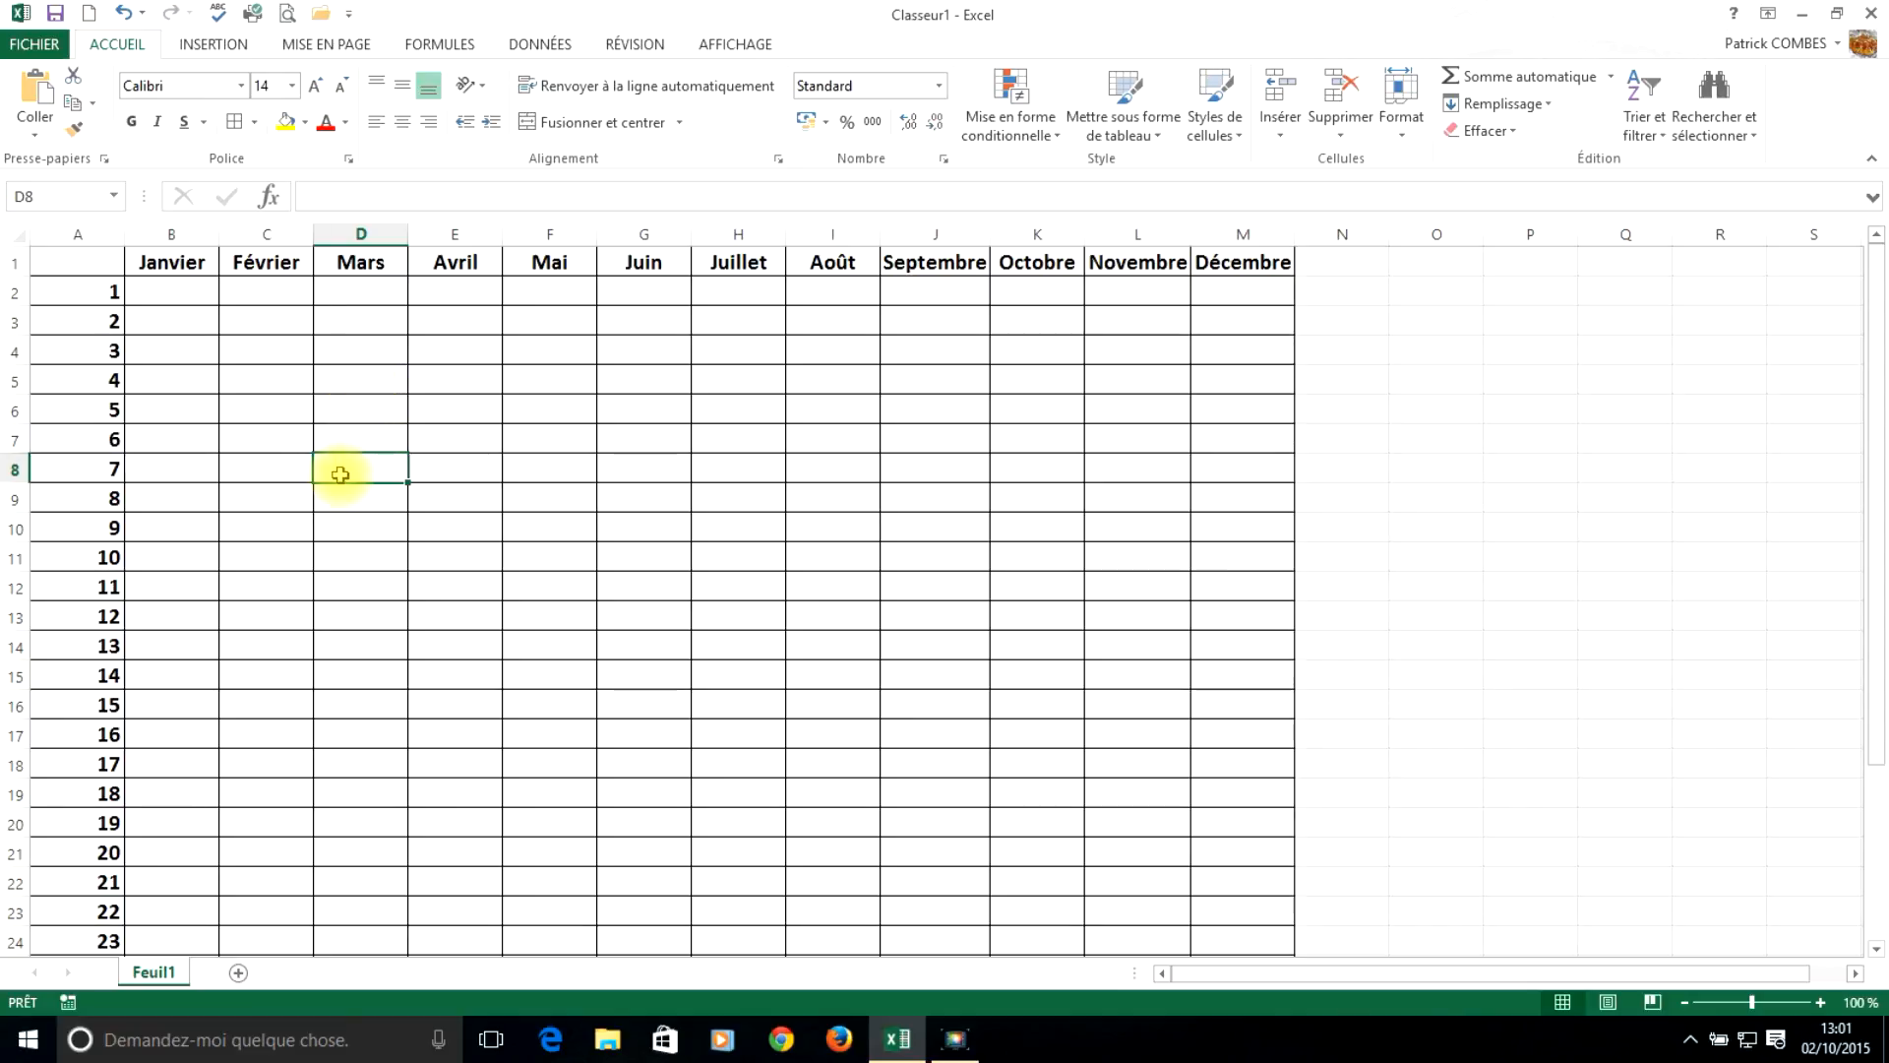
Step: Undo both border applications, on the day numbers and on the month range, and deselect the cells
{"action": "key", "text": "ctrl+z"}
{"action": "key", "text": "ctrl+z"}
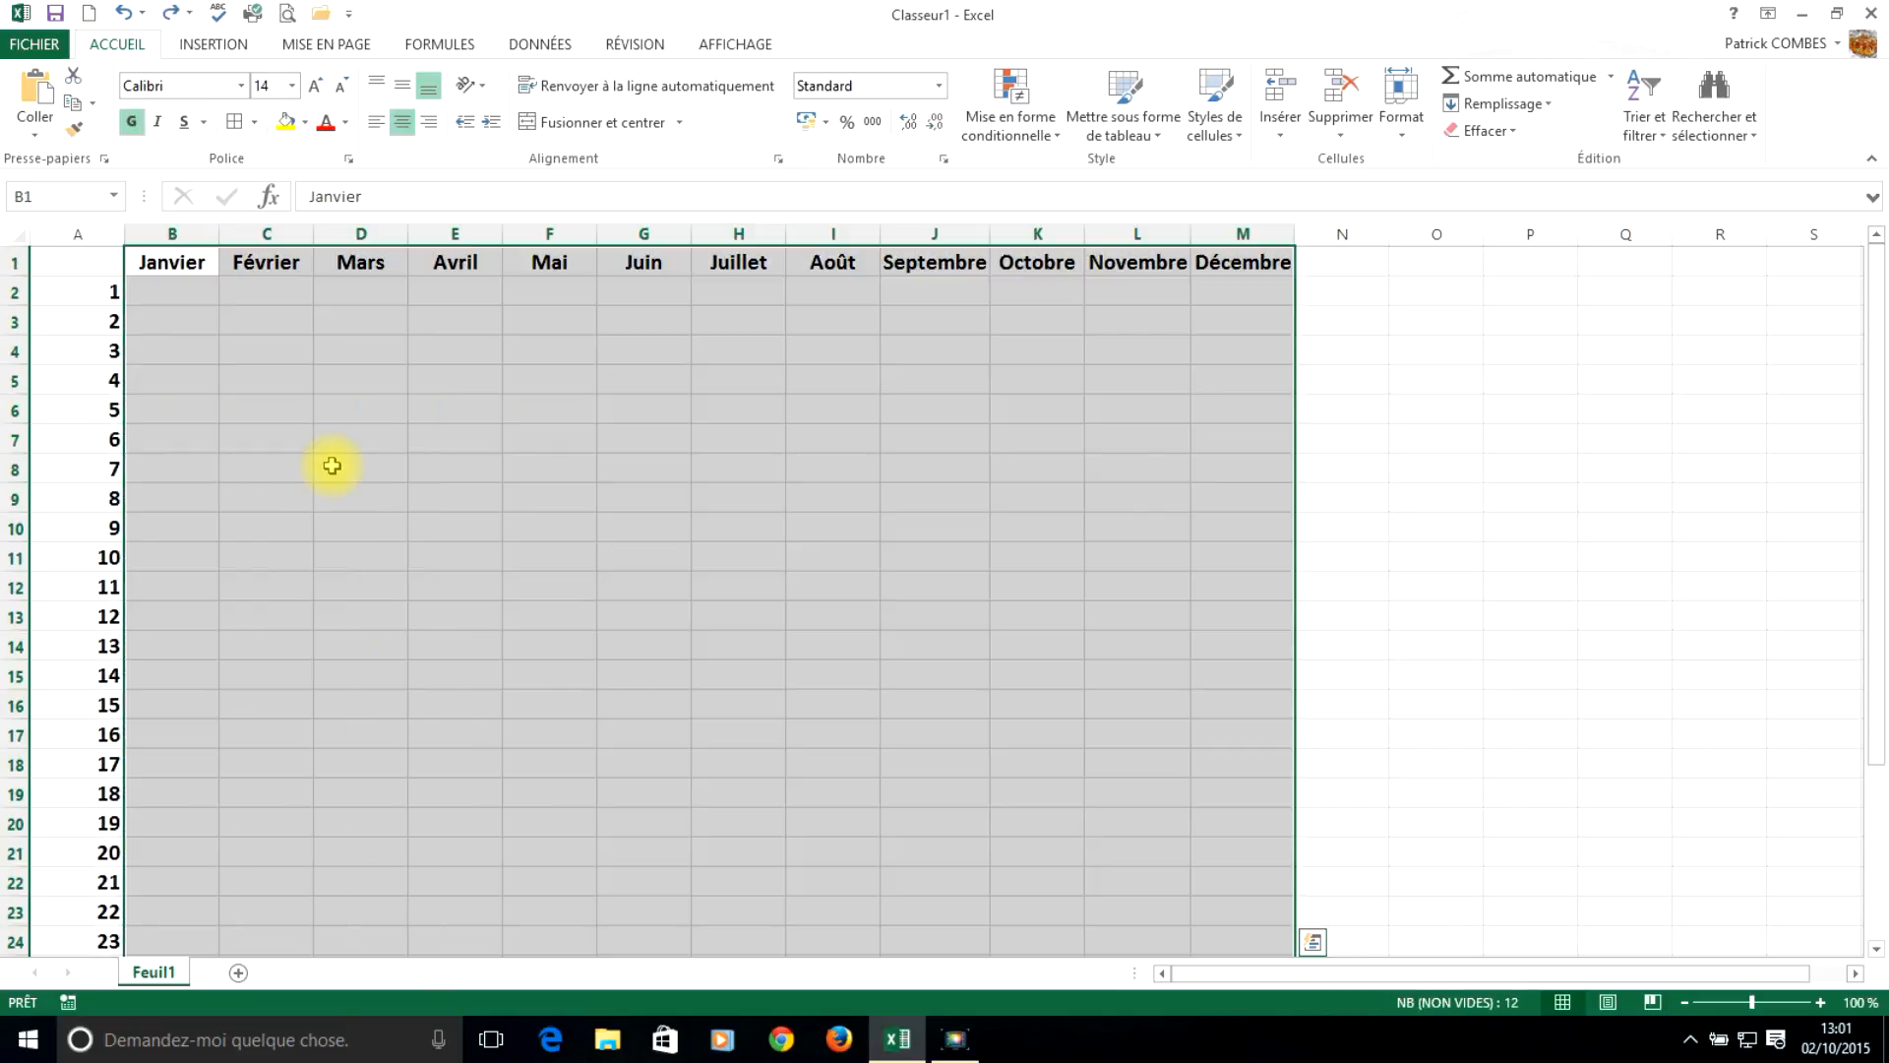
{"action": "left_click", "coordinate": [1181, 491]}
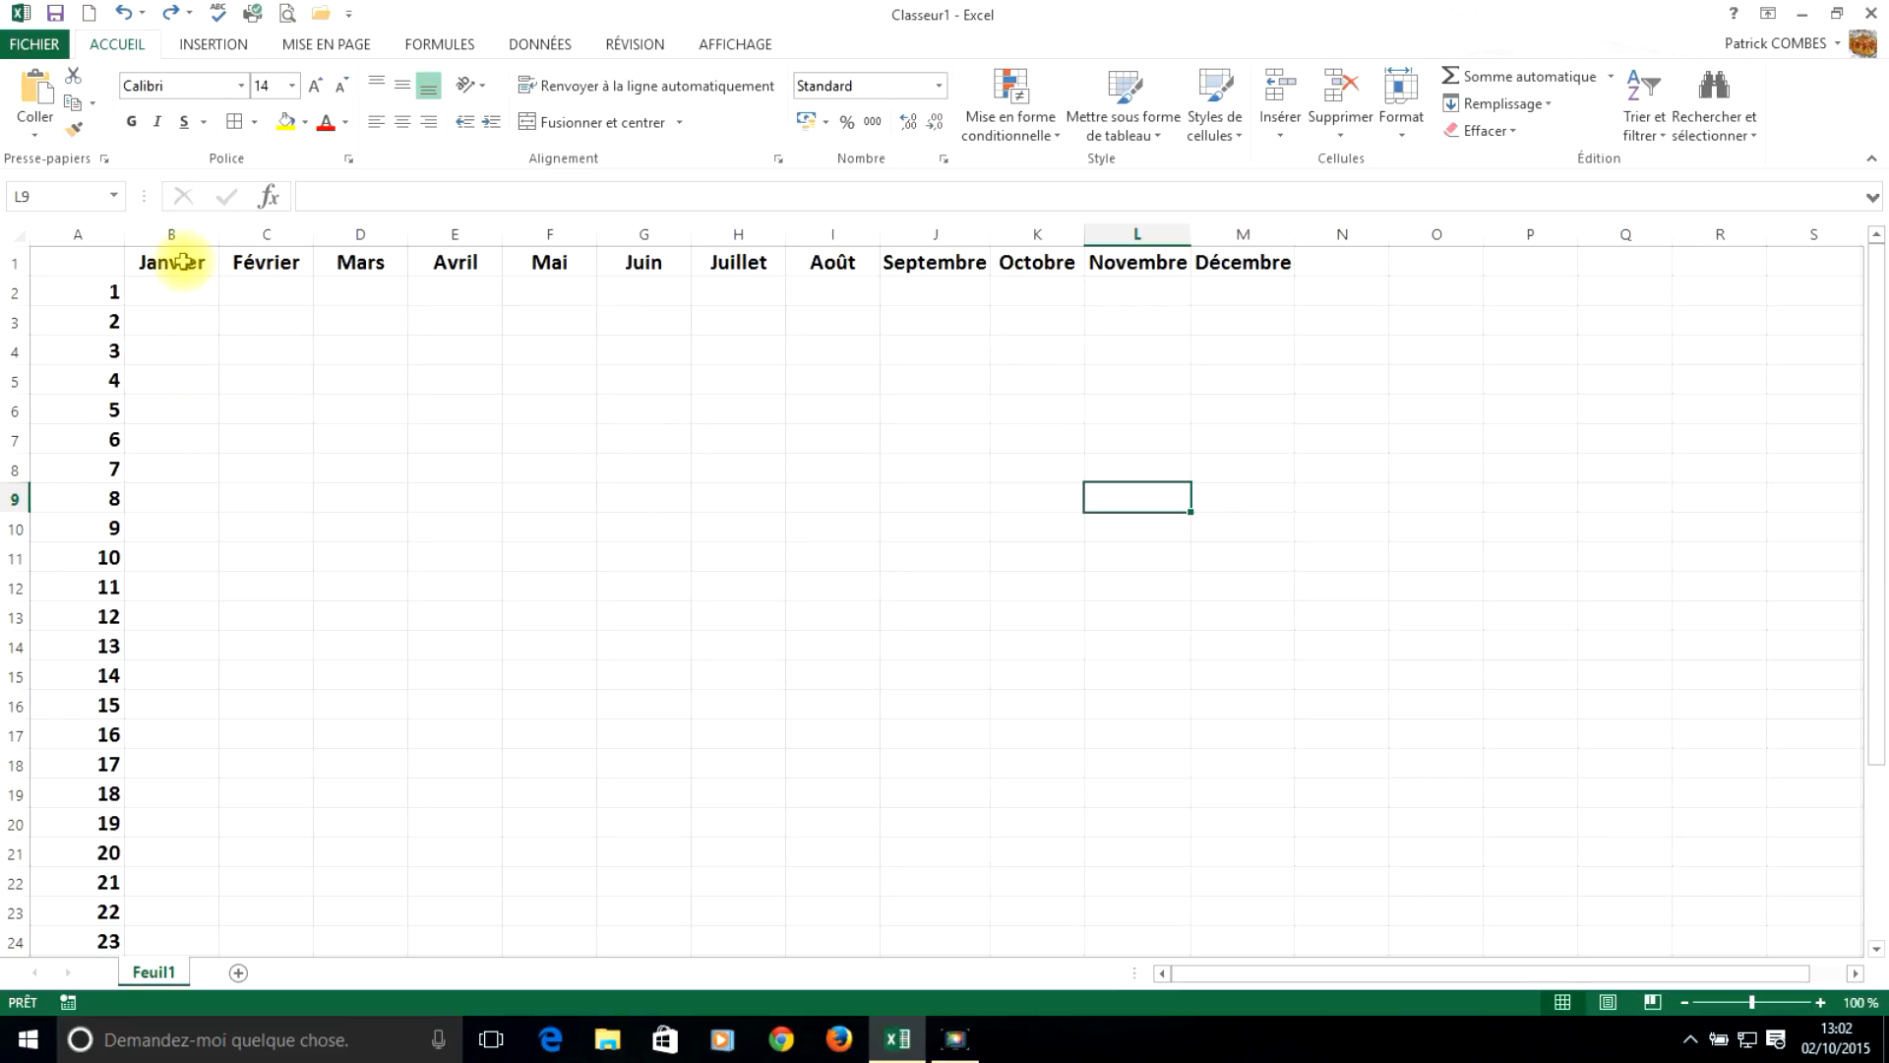
Step: Select B1:M32 together with the day numbers A2:A32 and apply all borders to both ranges at once
{"action": "left_click_drag", "start_coordinate": [183, 260], "coordinate": [1283, 913]}
{"action": "scroll", "coordinate": [1003, 573], "scroll_direction": "up", "scroll_amount": 3}
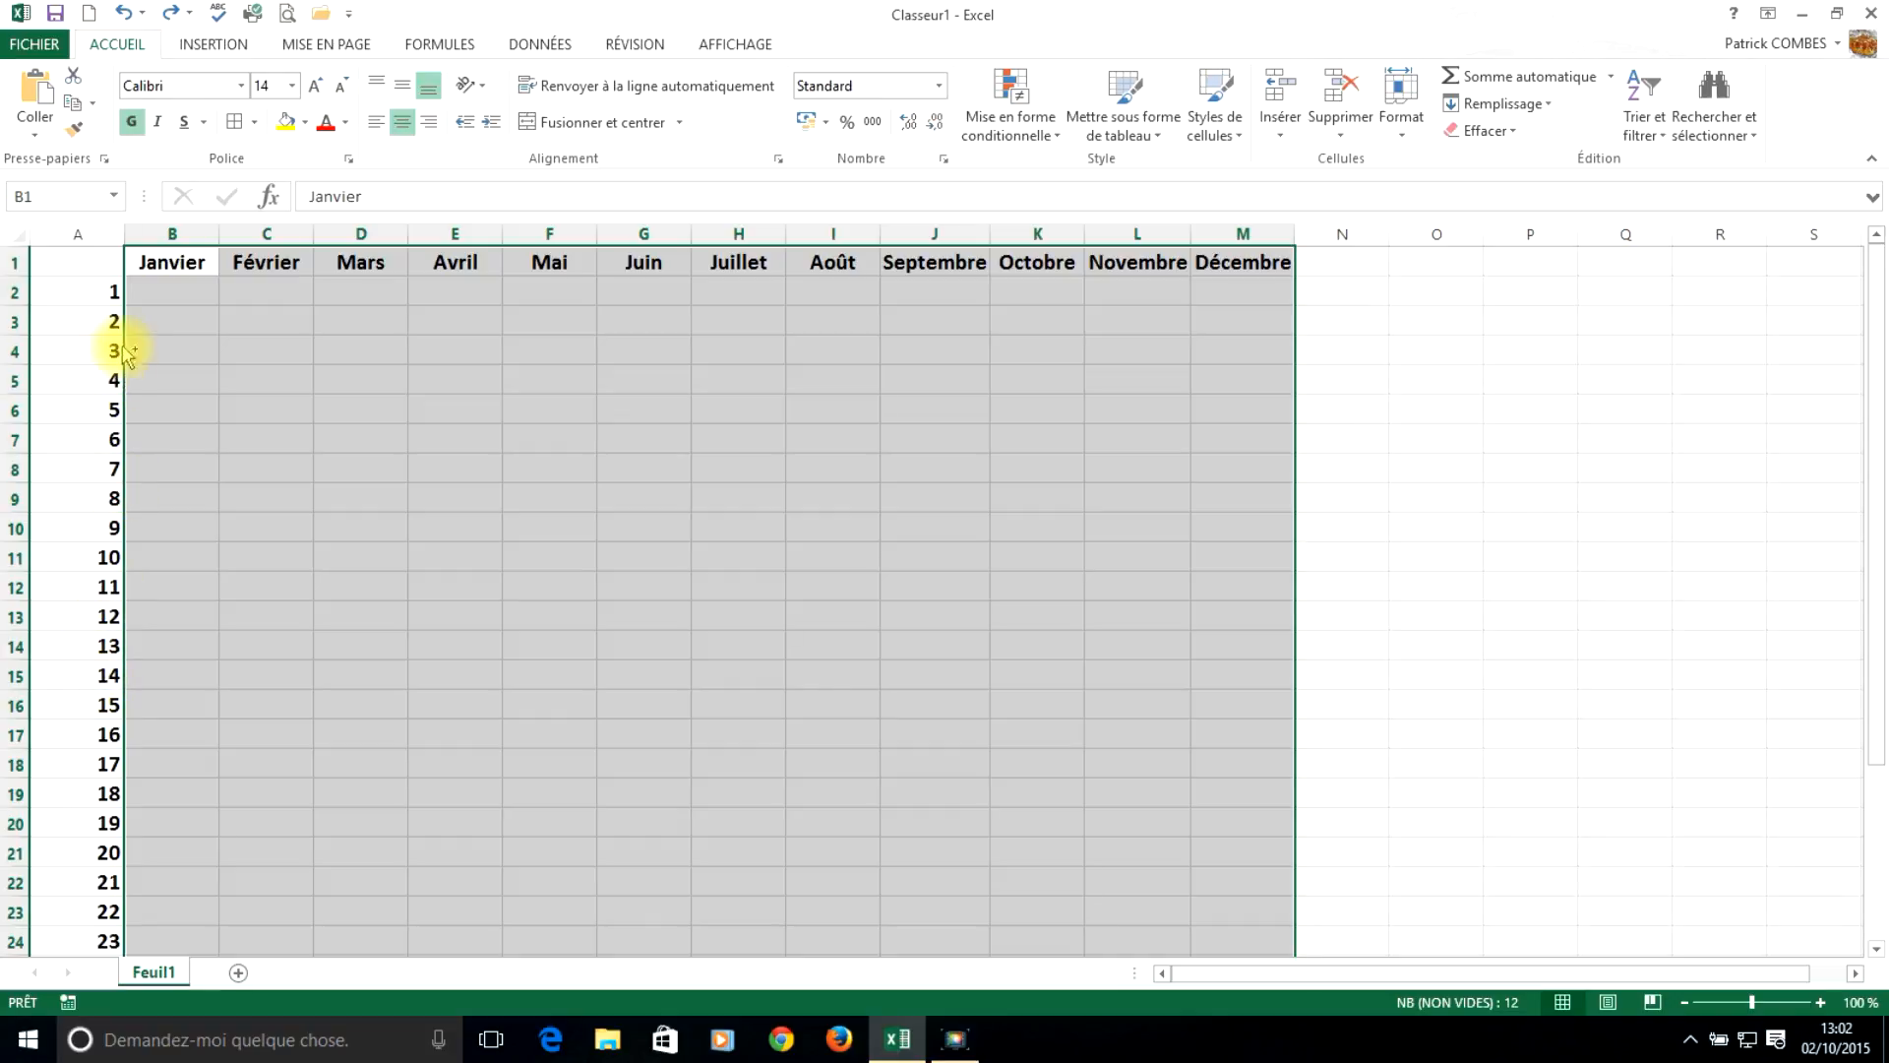
{"action": "left_click_drag", "start_coordinate": [90, 291], "coordinate": [103, 921]}
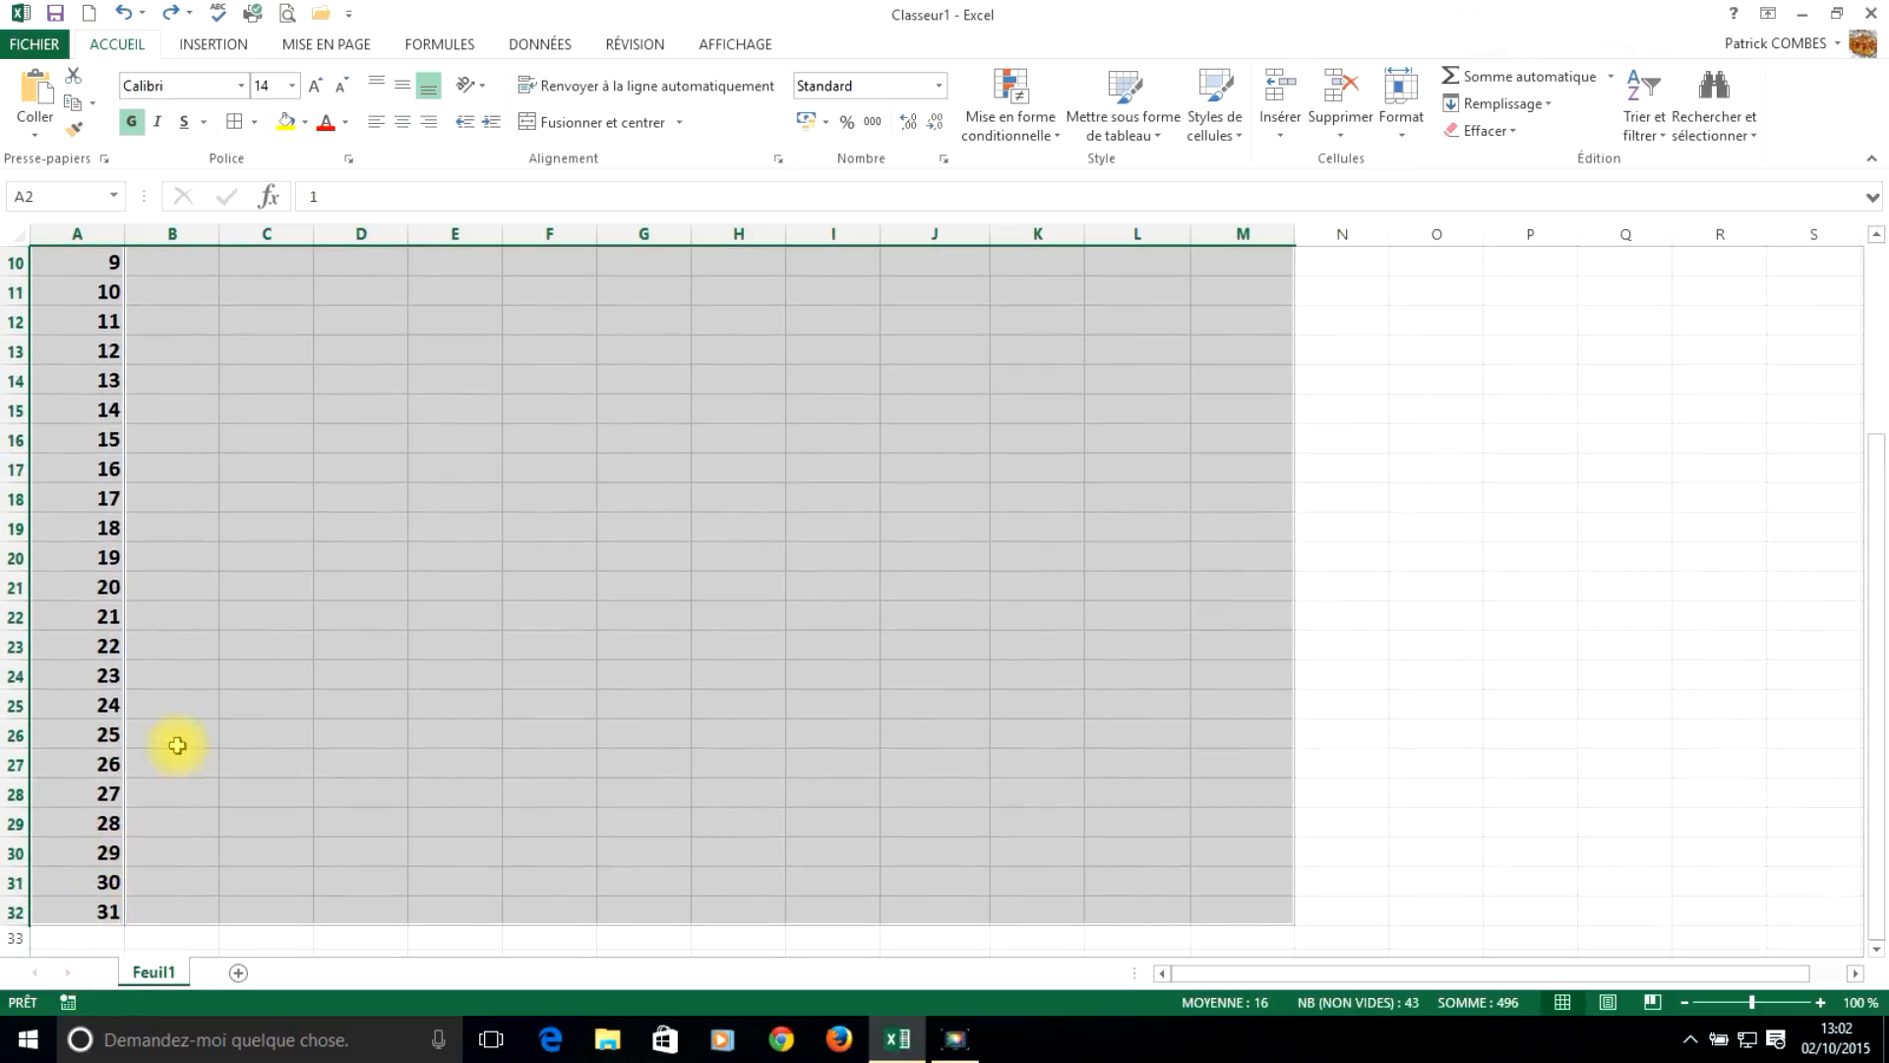
{"action": "scroll", "coordinate": [282, 590], "scroll_direction": "up", "scroll_amount": 3}
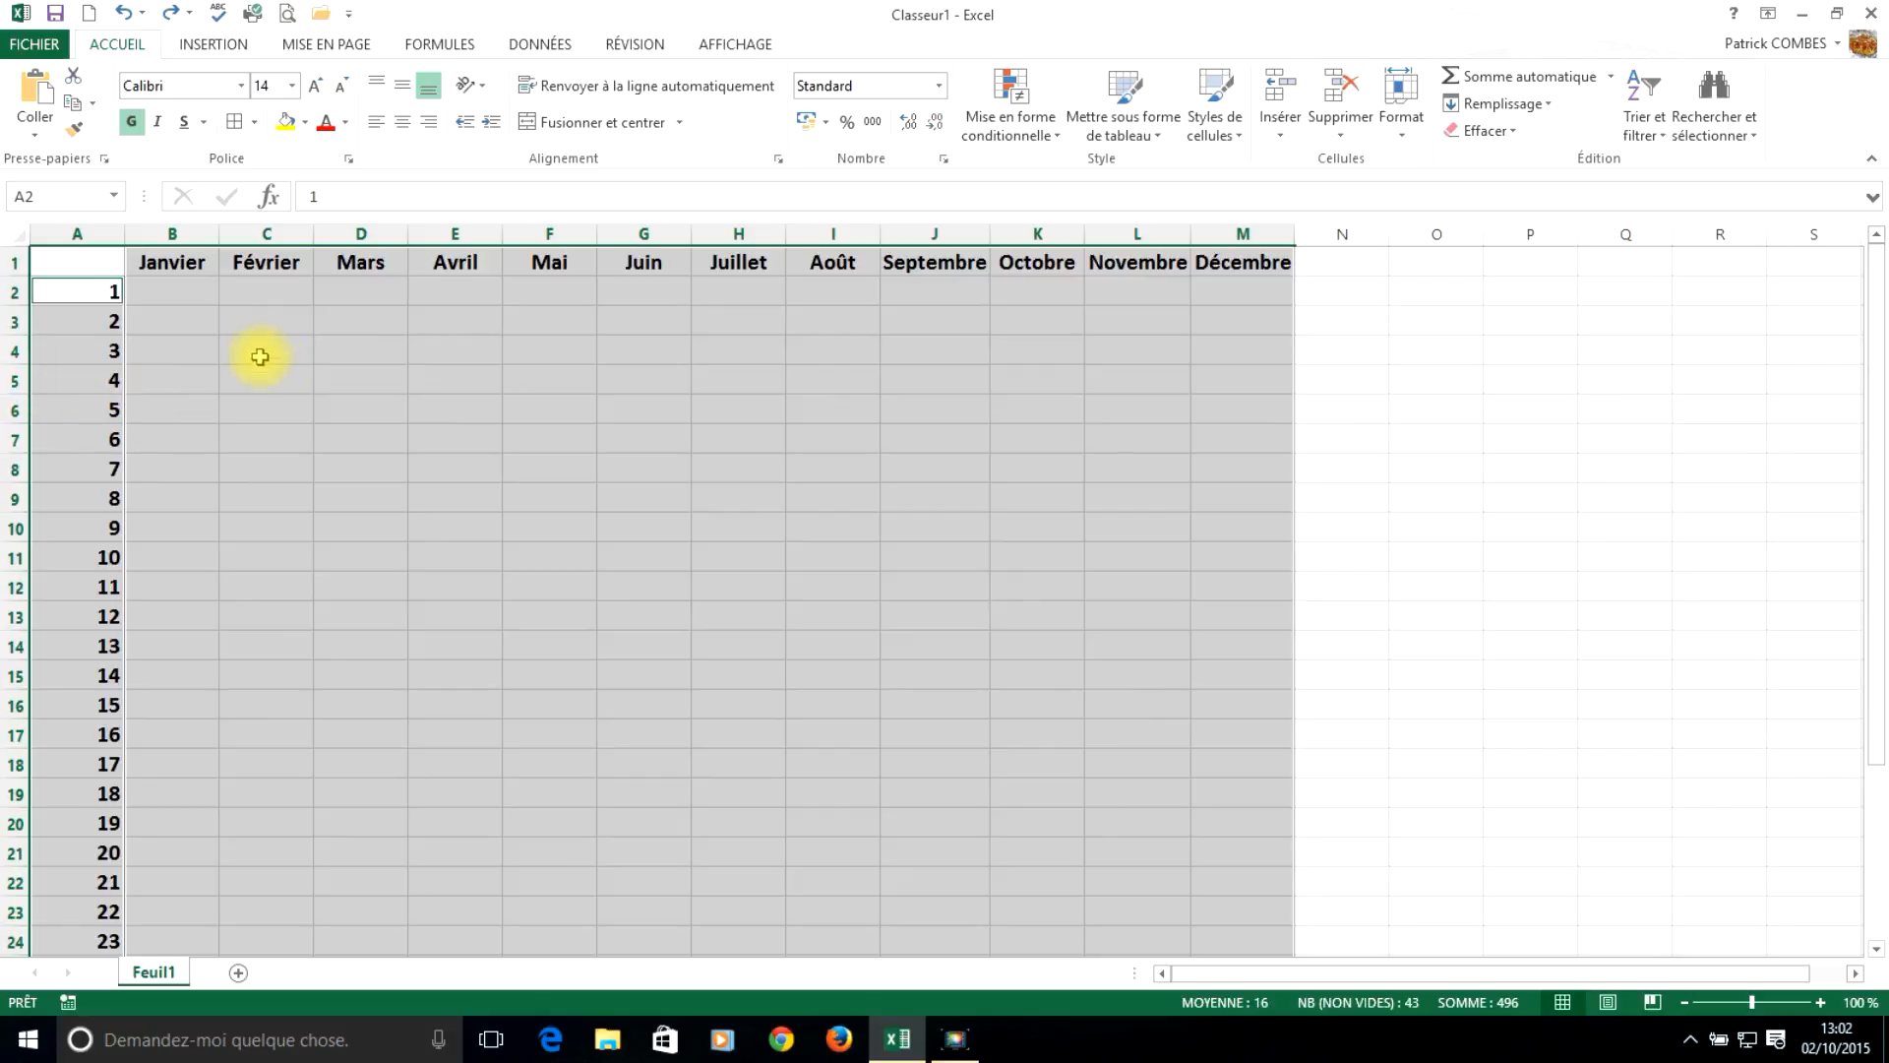
{"action": "left_click", "coordinate": [236, 124]}
{"action": "left_click", "coordinate": [1344, 435]}
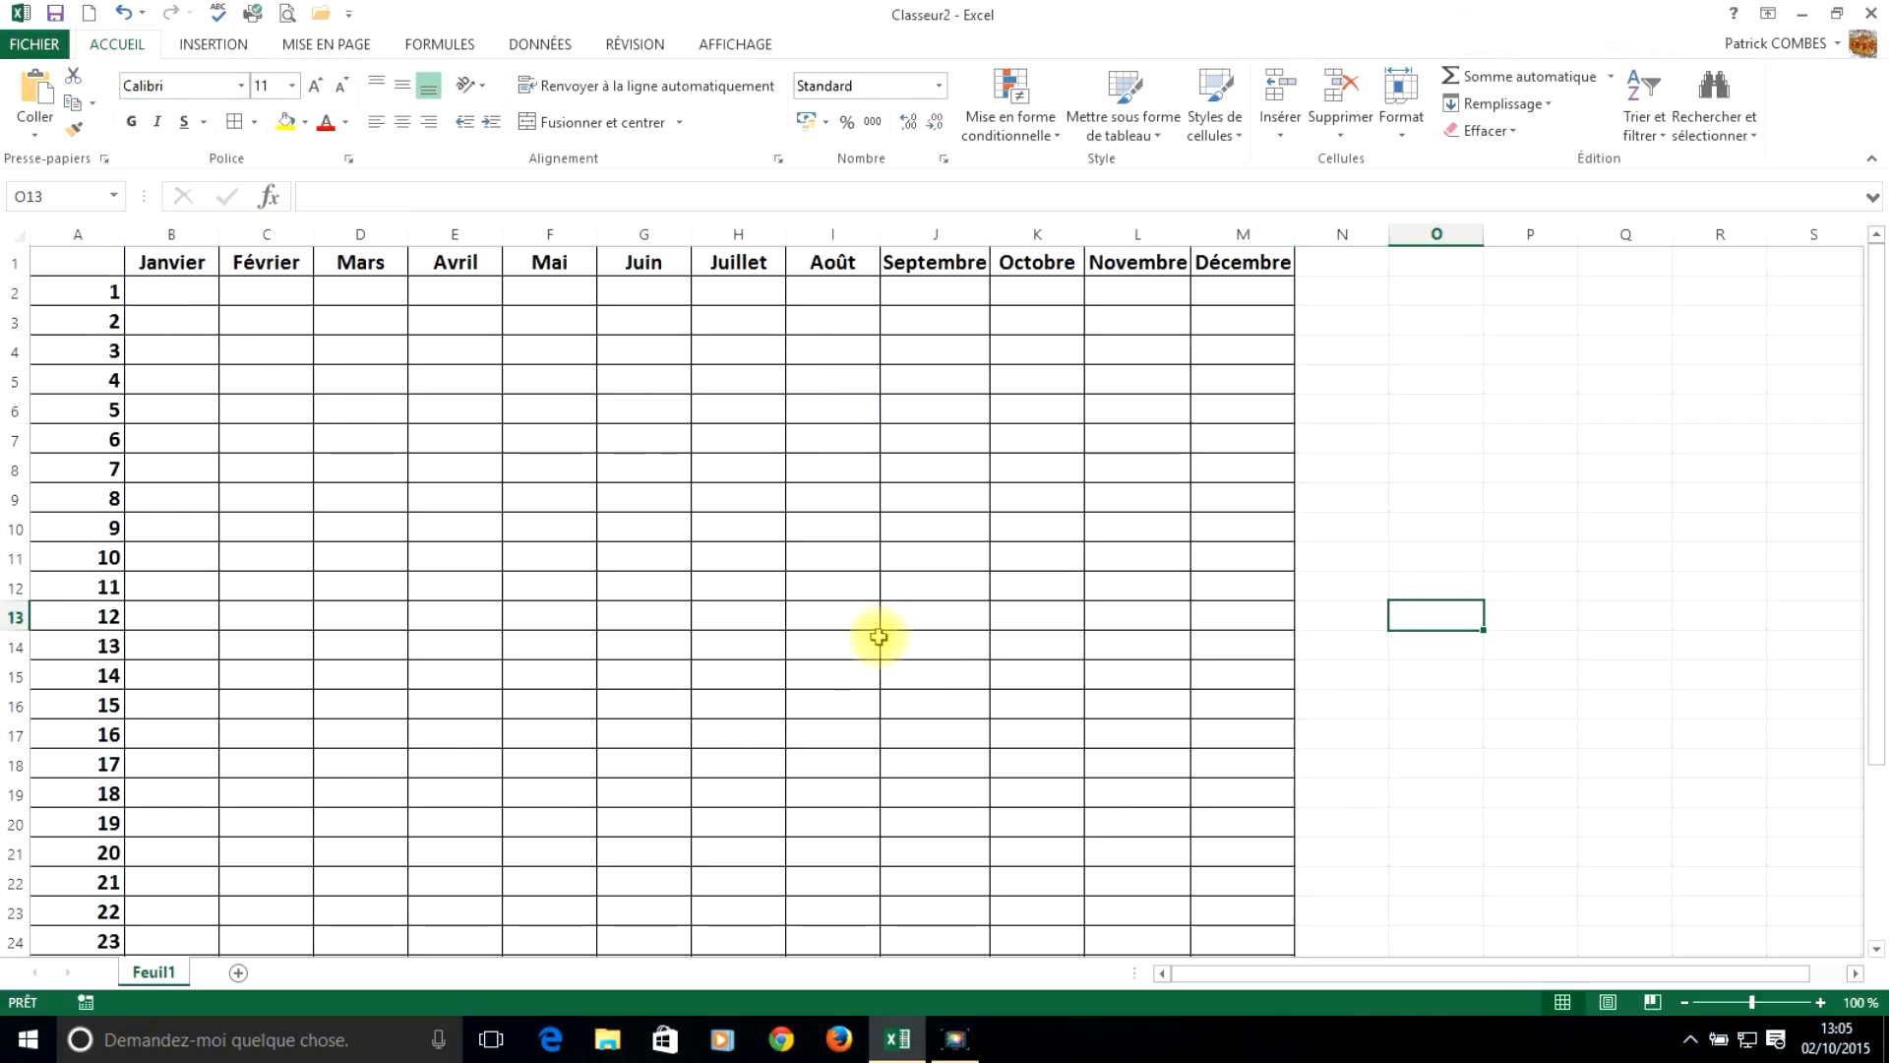
Step: Undo the borders on the whole table and review the available border options without applying any
{"action": "left_click", "coordinate": [122, 12]}
{"action": "left_click", "coordinate": [651, 589]}
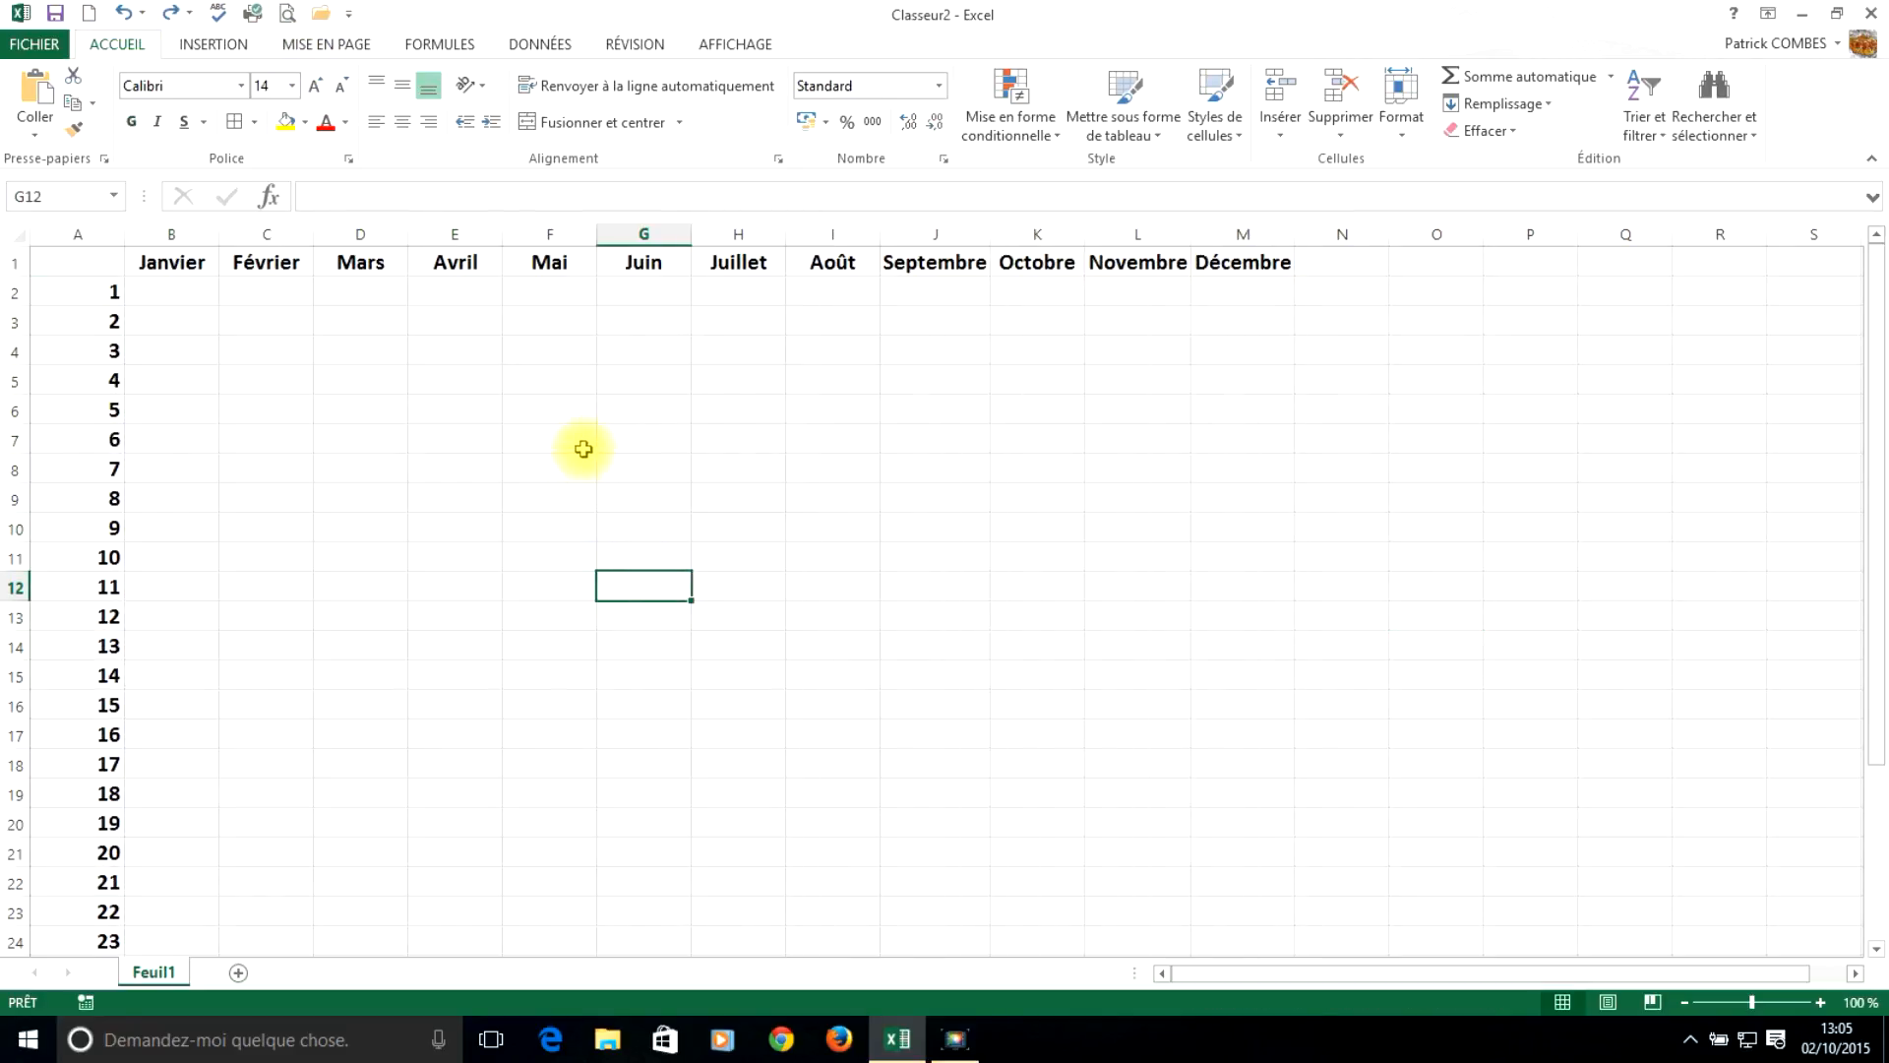
{"action": "left_click", "coordinate": [255, 122]}
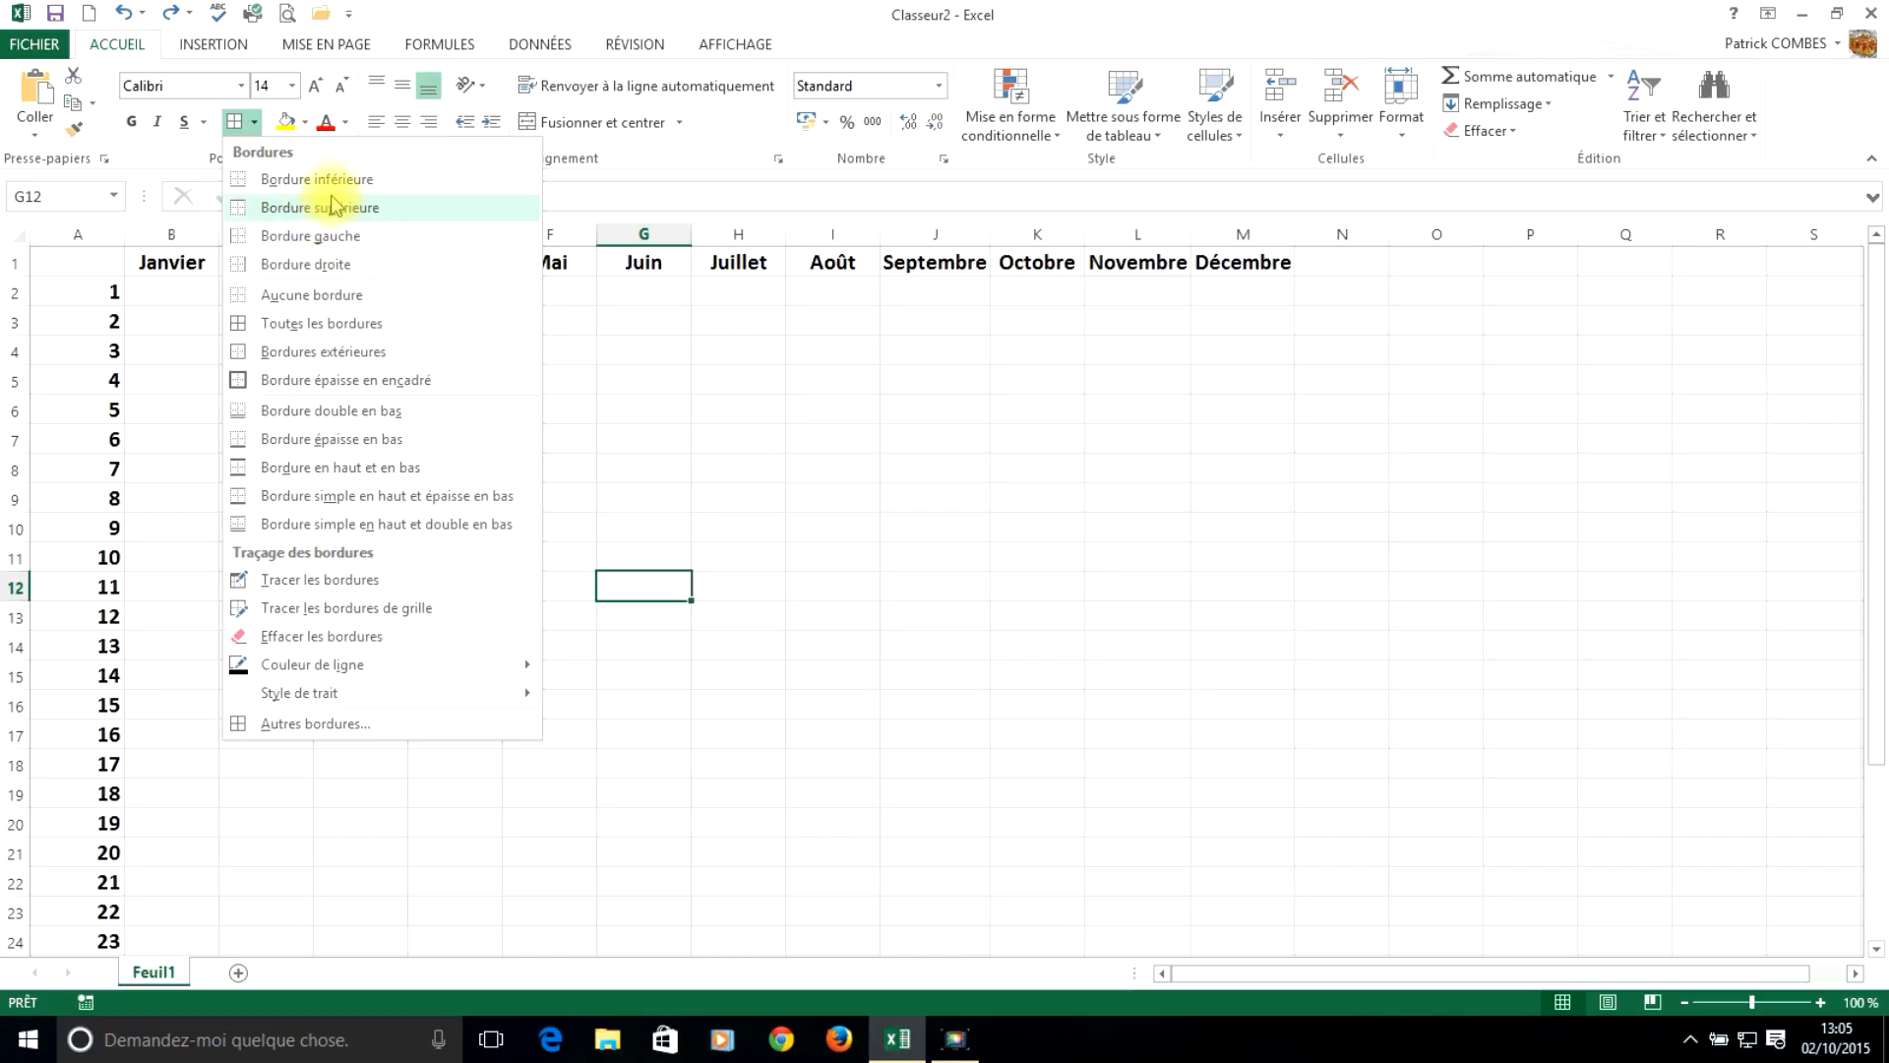
{"action": "left_click", "coordinate": [738, 537]}
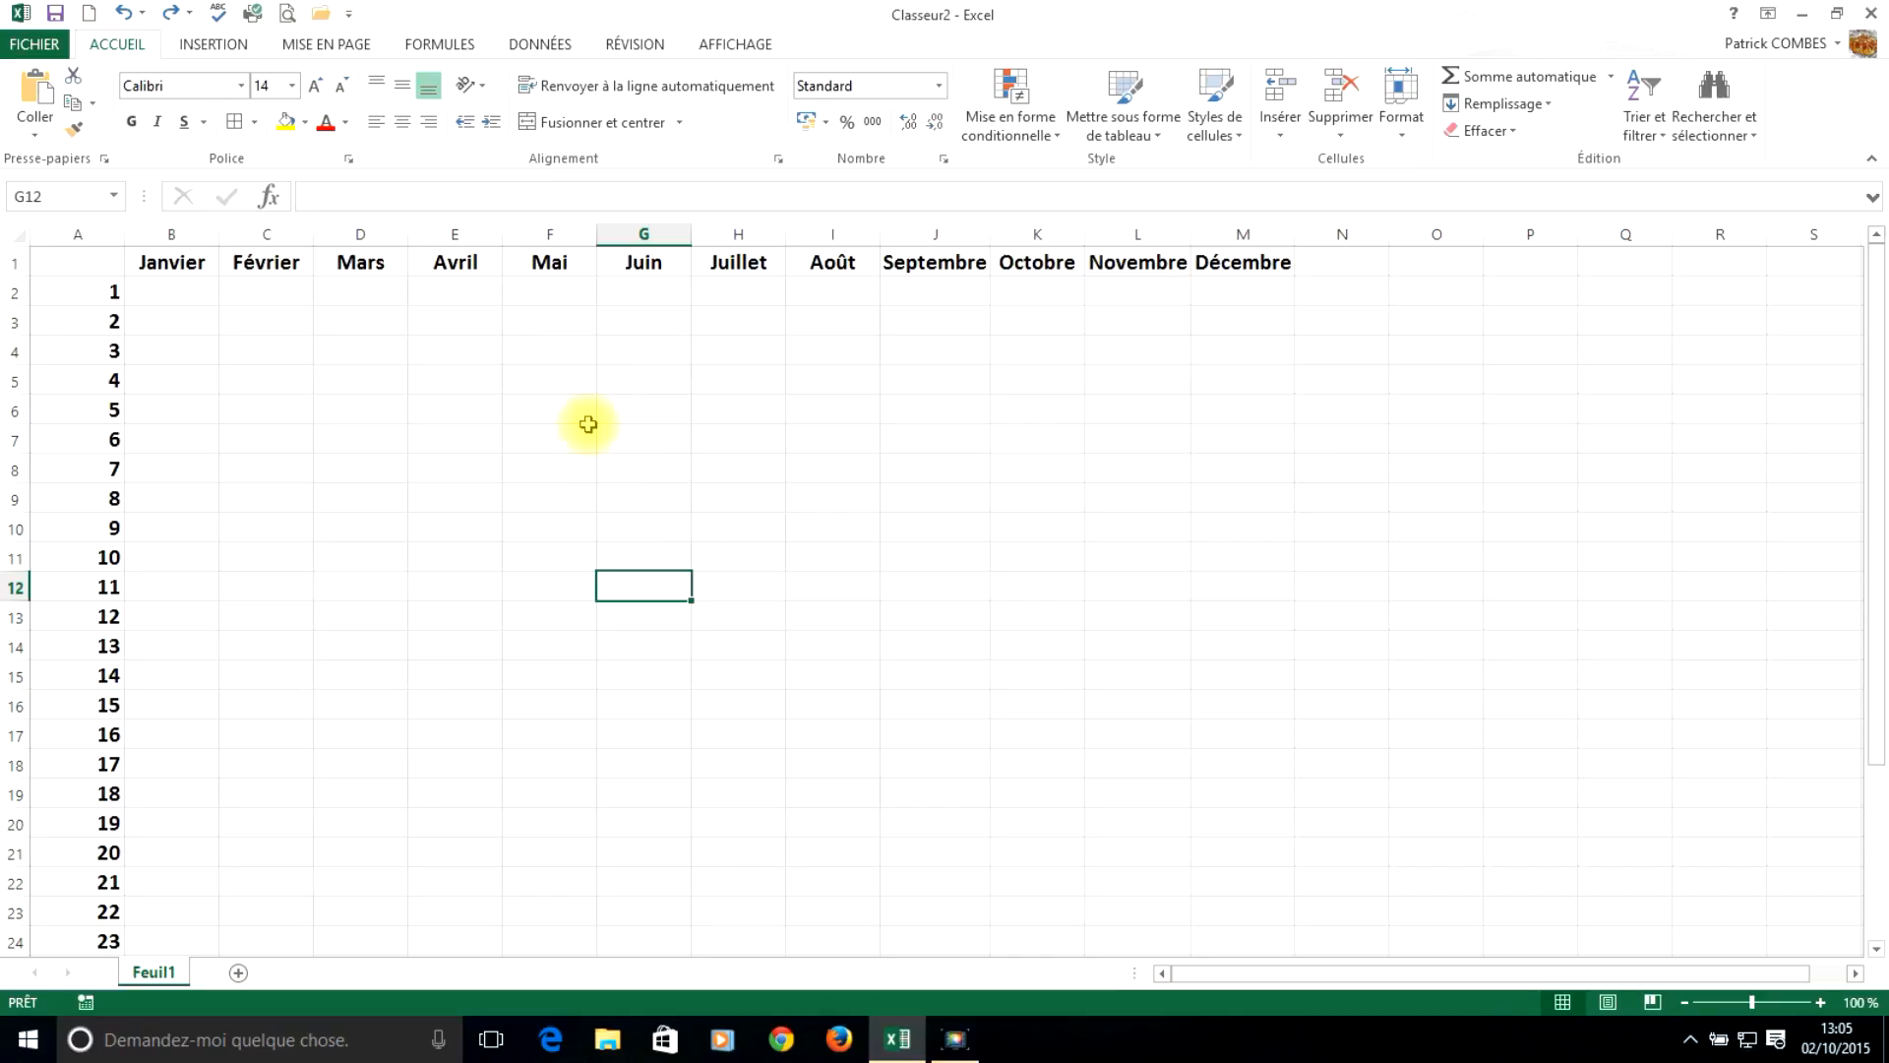
Step: Give the month headers B1:M1 thick red outline and inside borders through the detailed border settings
{"action": "left_click_drag", "start_coordinate": [168, 260], "coordinate": [1246, 261]}
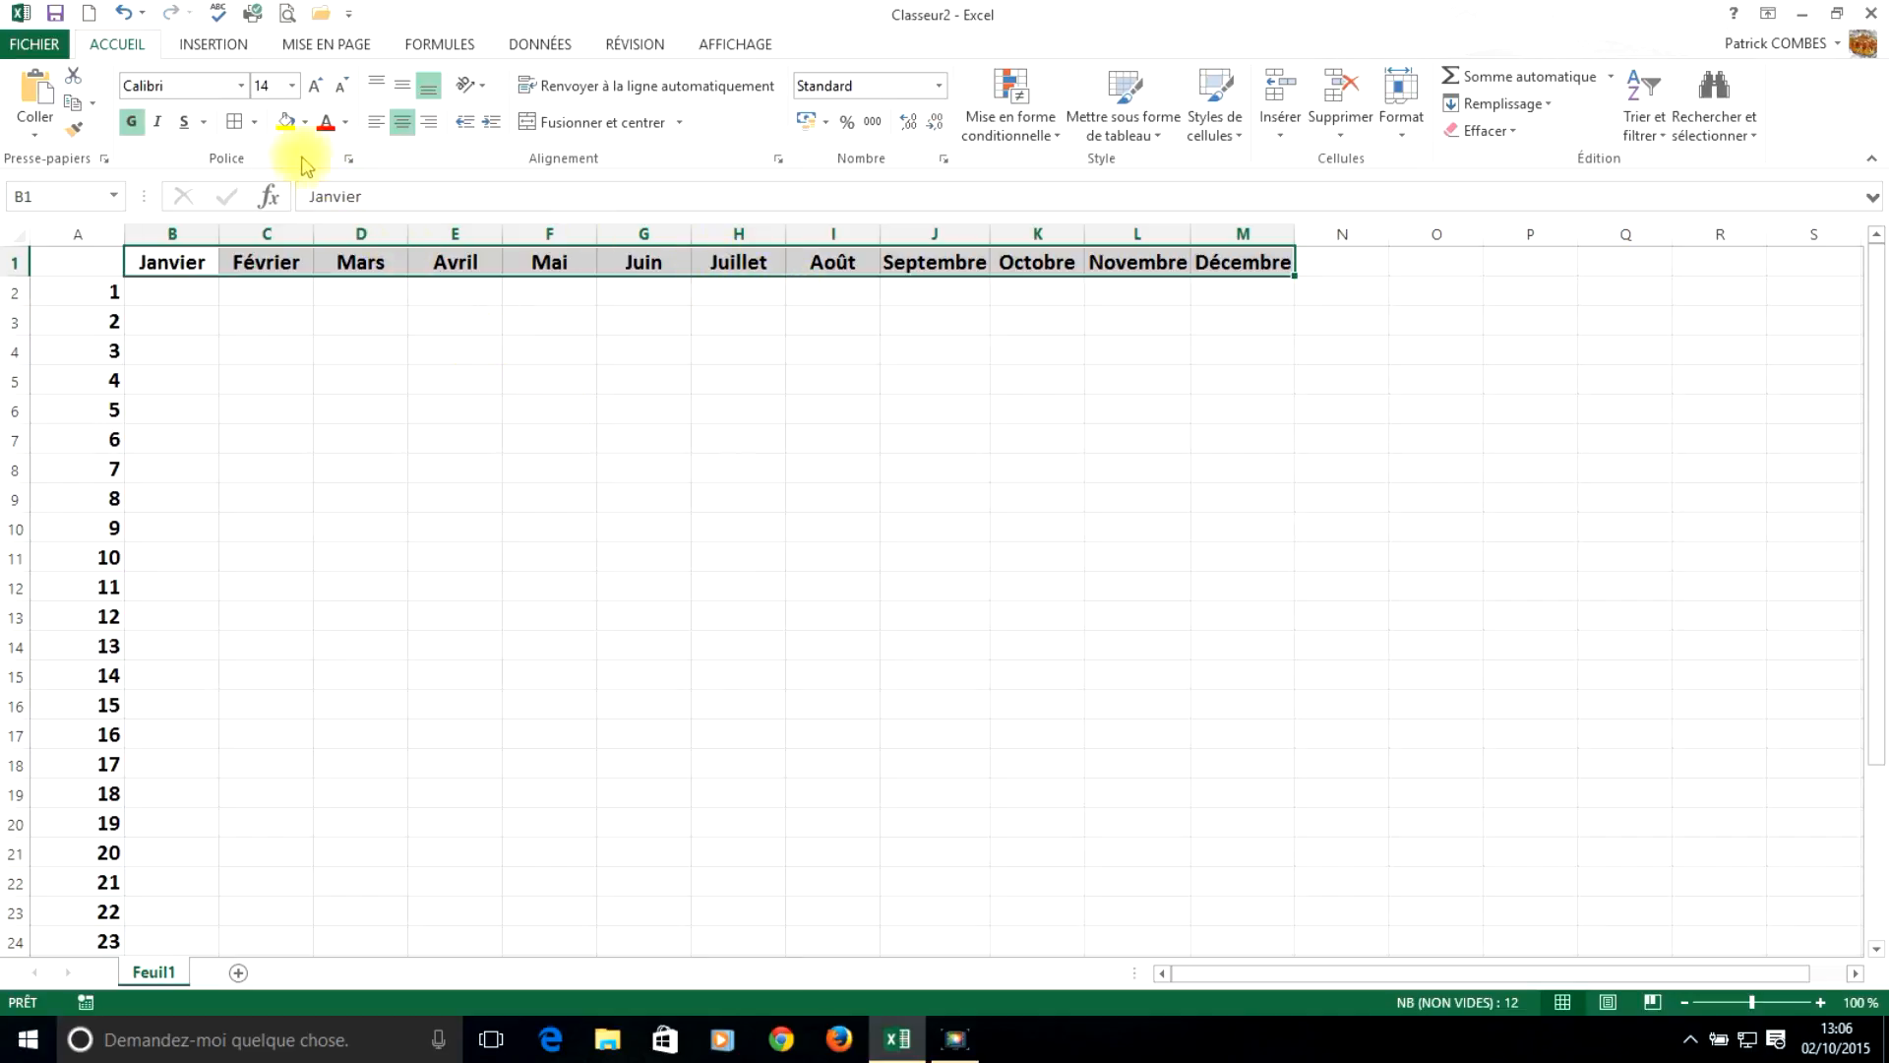
{"action": "left_click", "coordinate": [258, 124]}
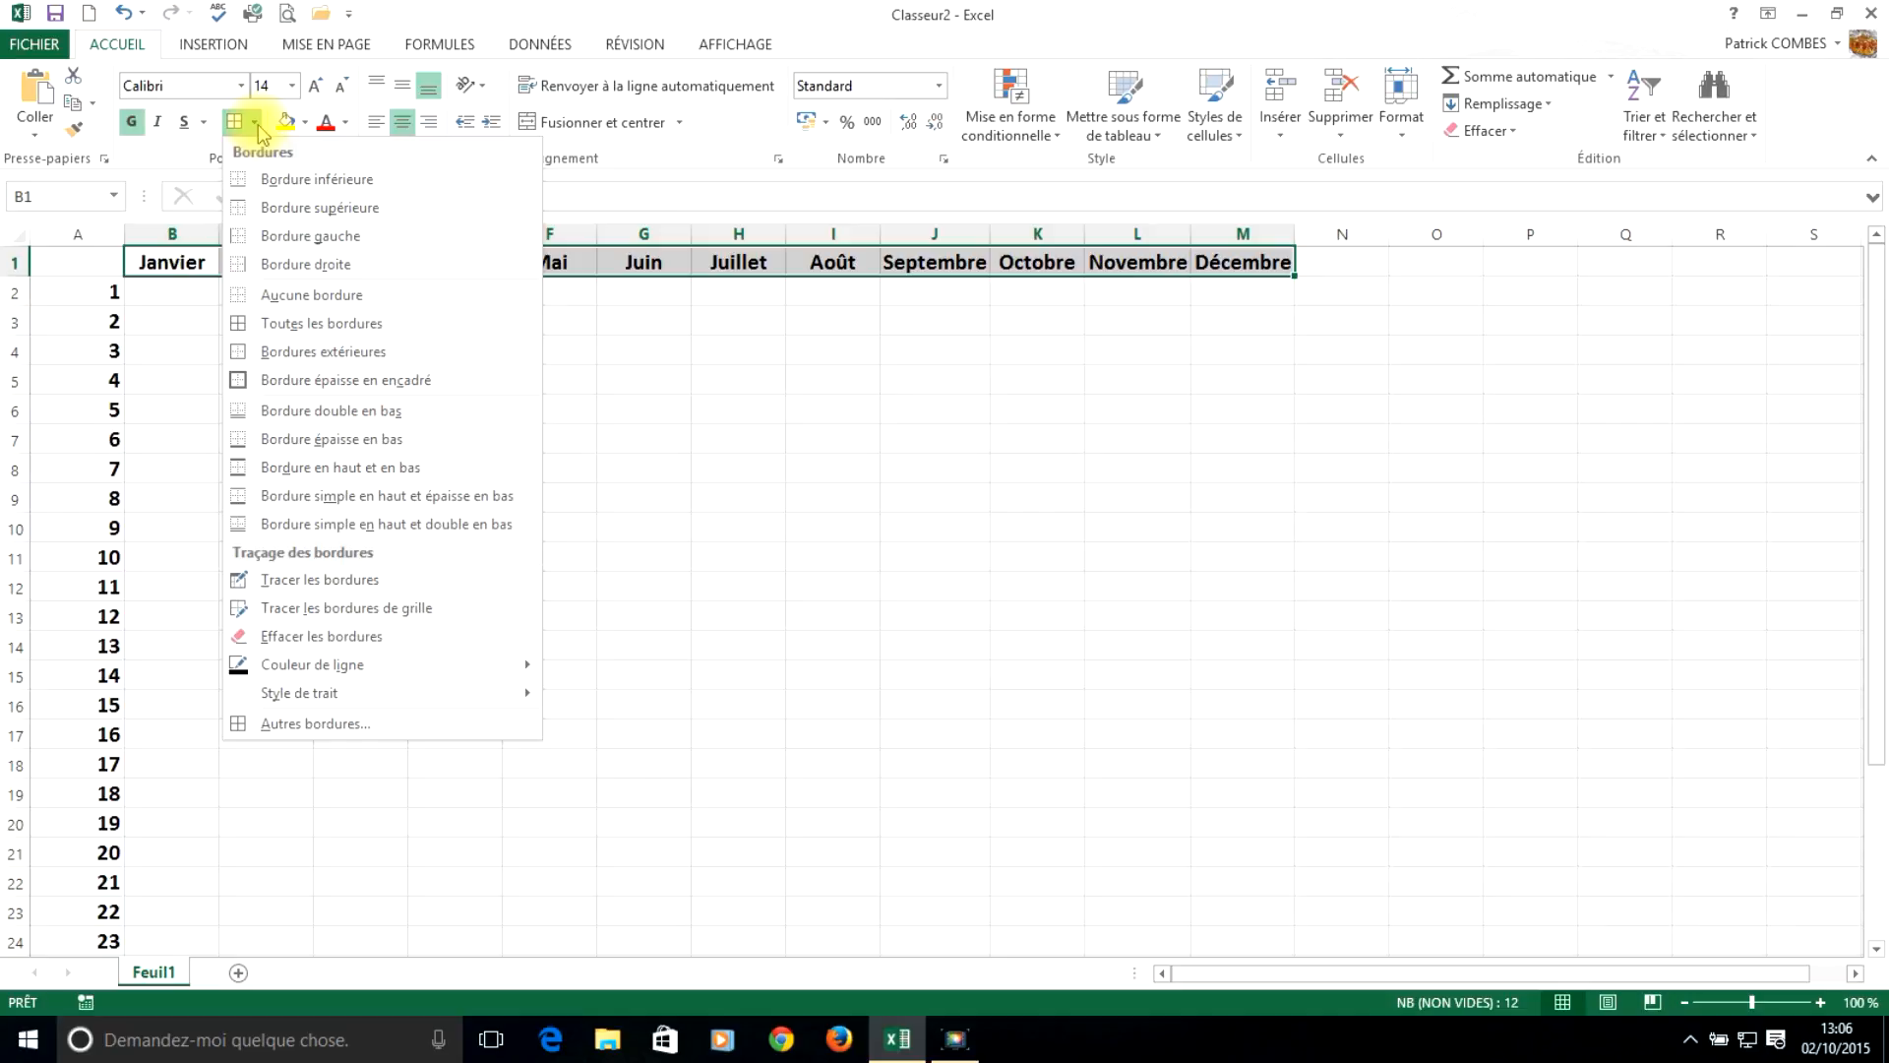
{"action": "left_click", "coordinate": [360, 727]}
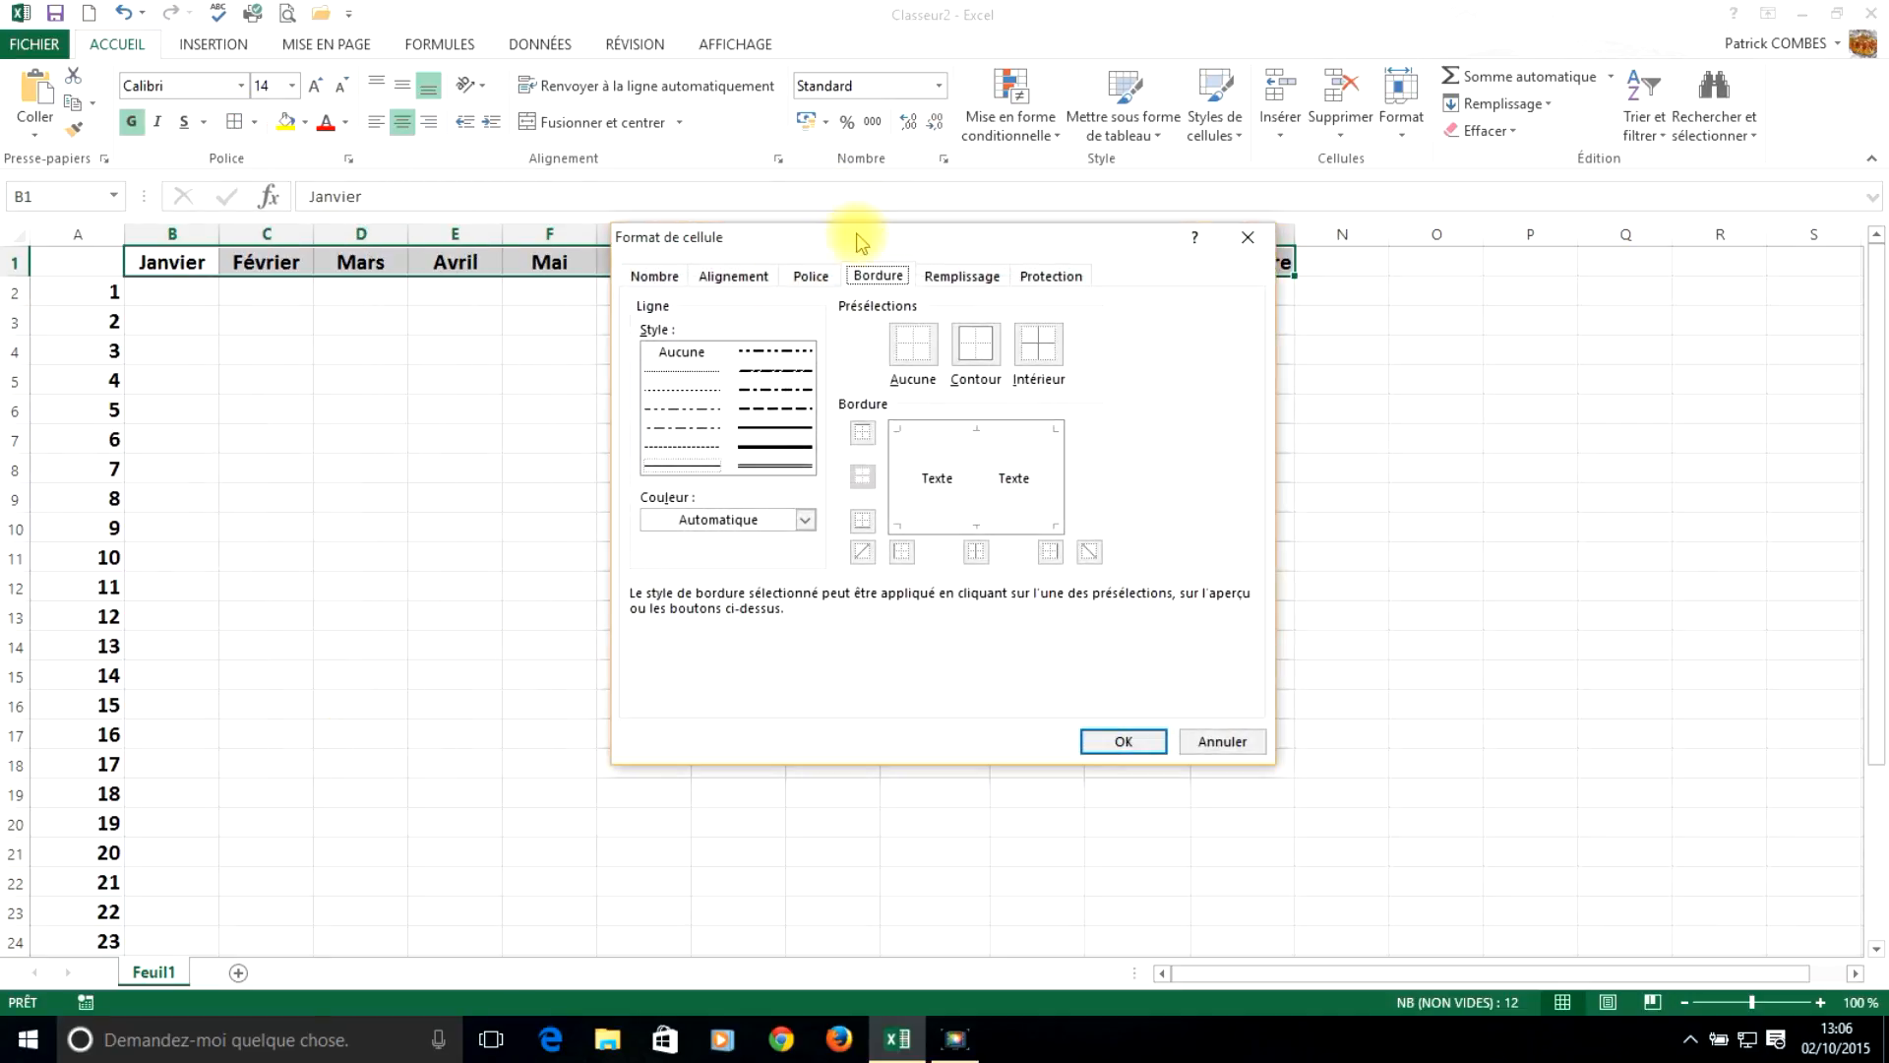
{"action": "left_click_drag", "start_coordinate": [854, 237], "coordinate": [679, 214]}
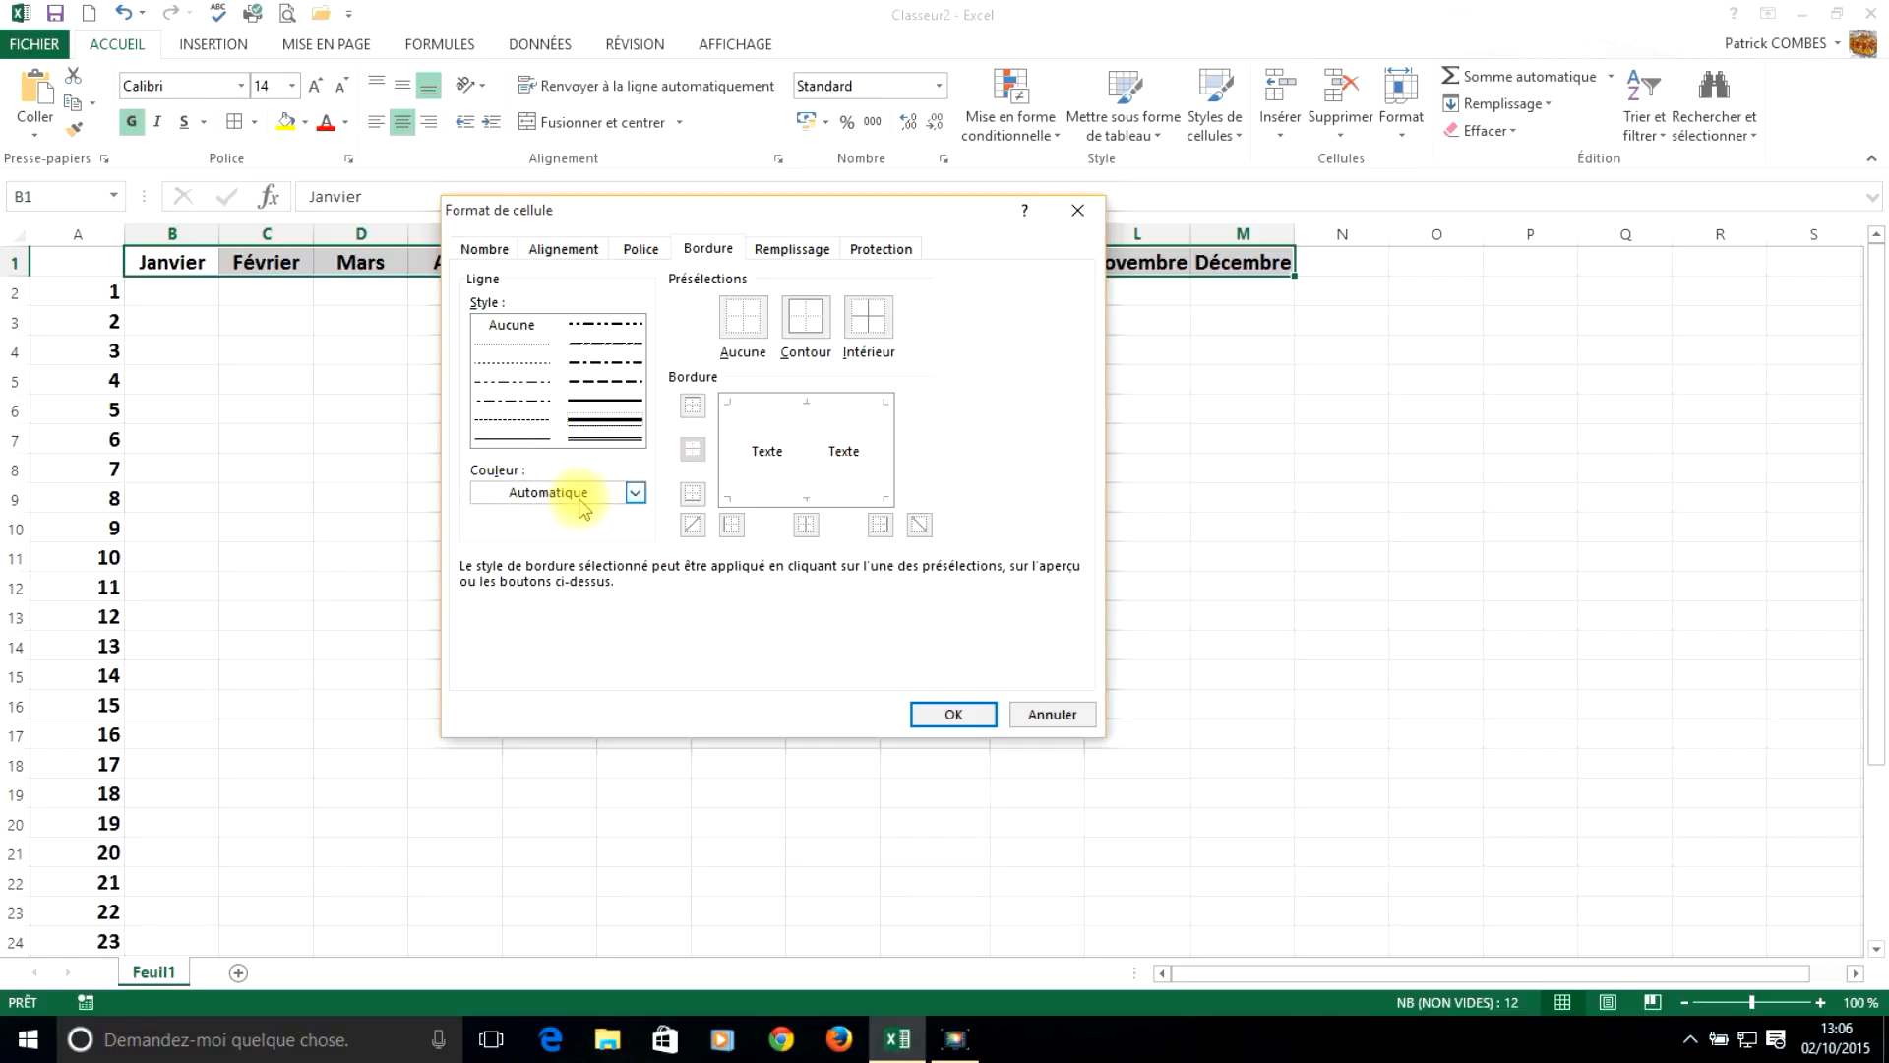
{"action": "left_click", "coordinate": [536, 492]}
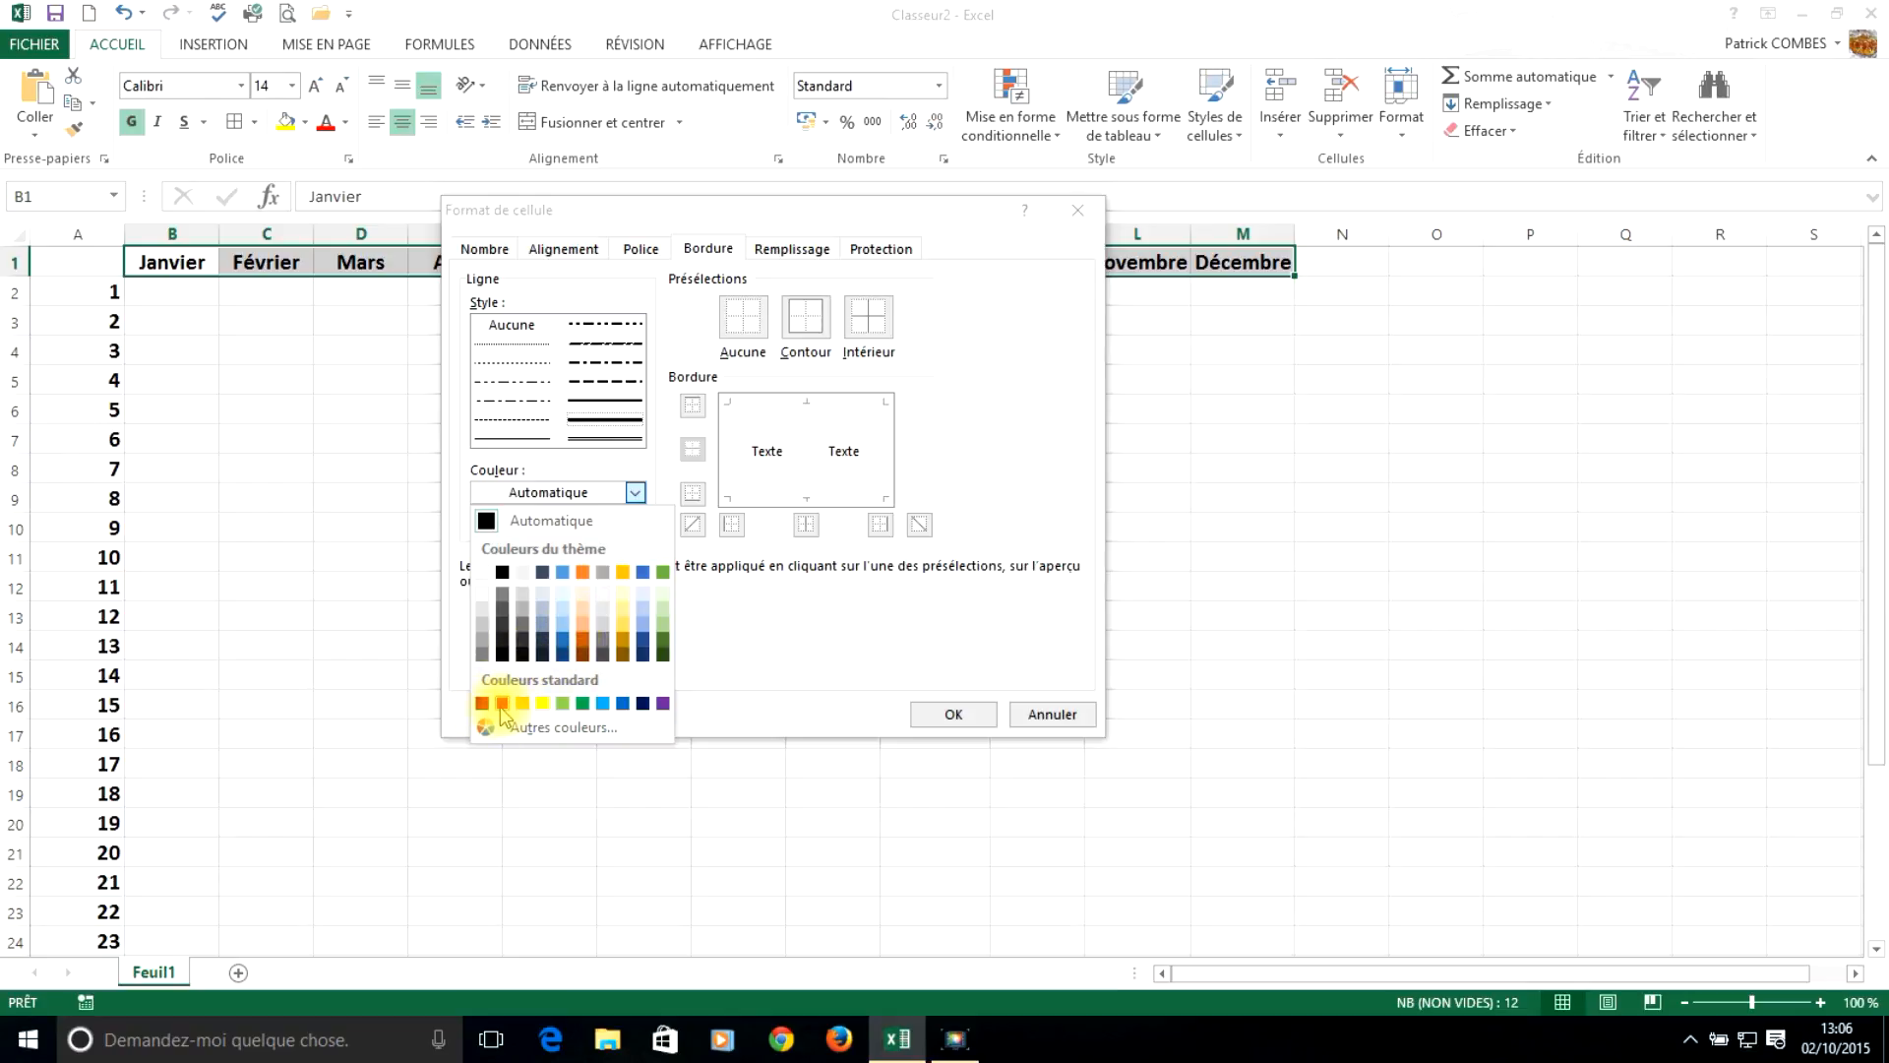
{"action": "left_click", "coordinate": [501, 704]}
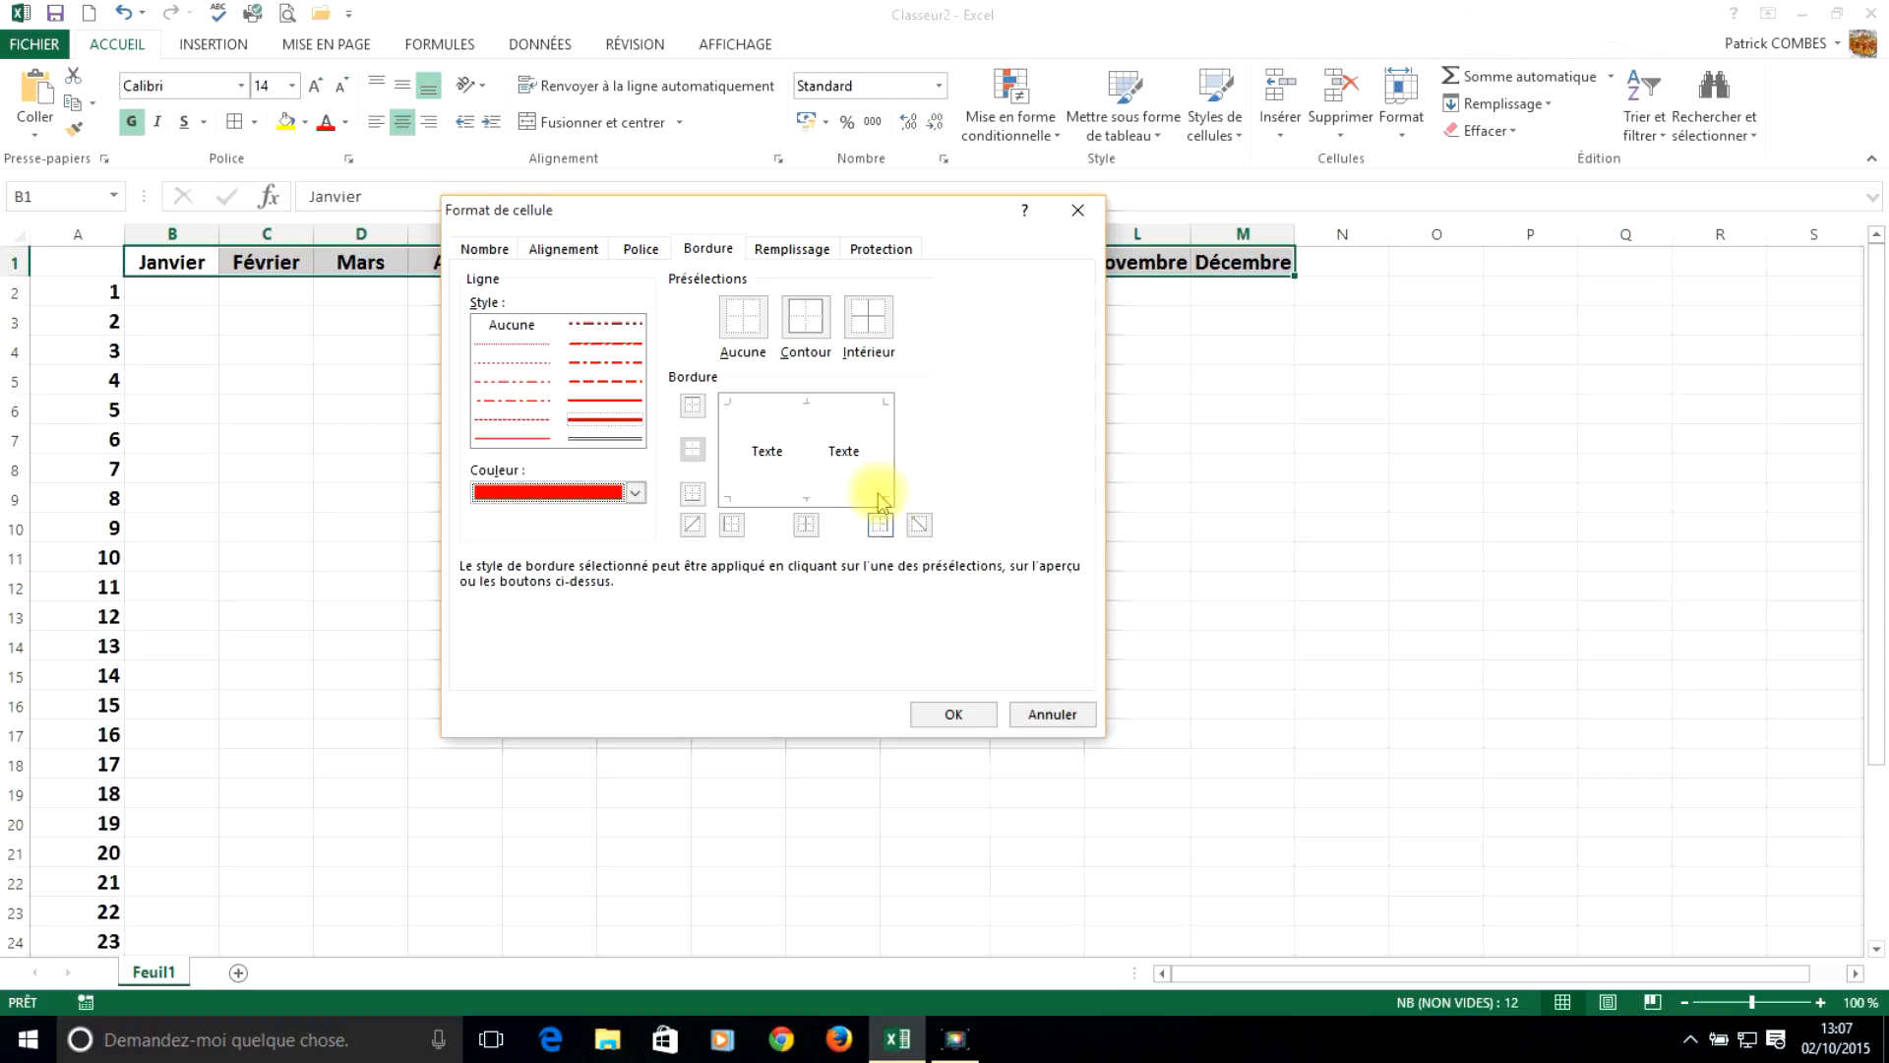
{"action": "left_click", "coordinate": [805, 330]}
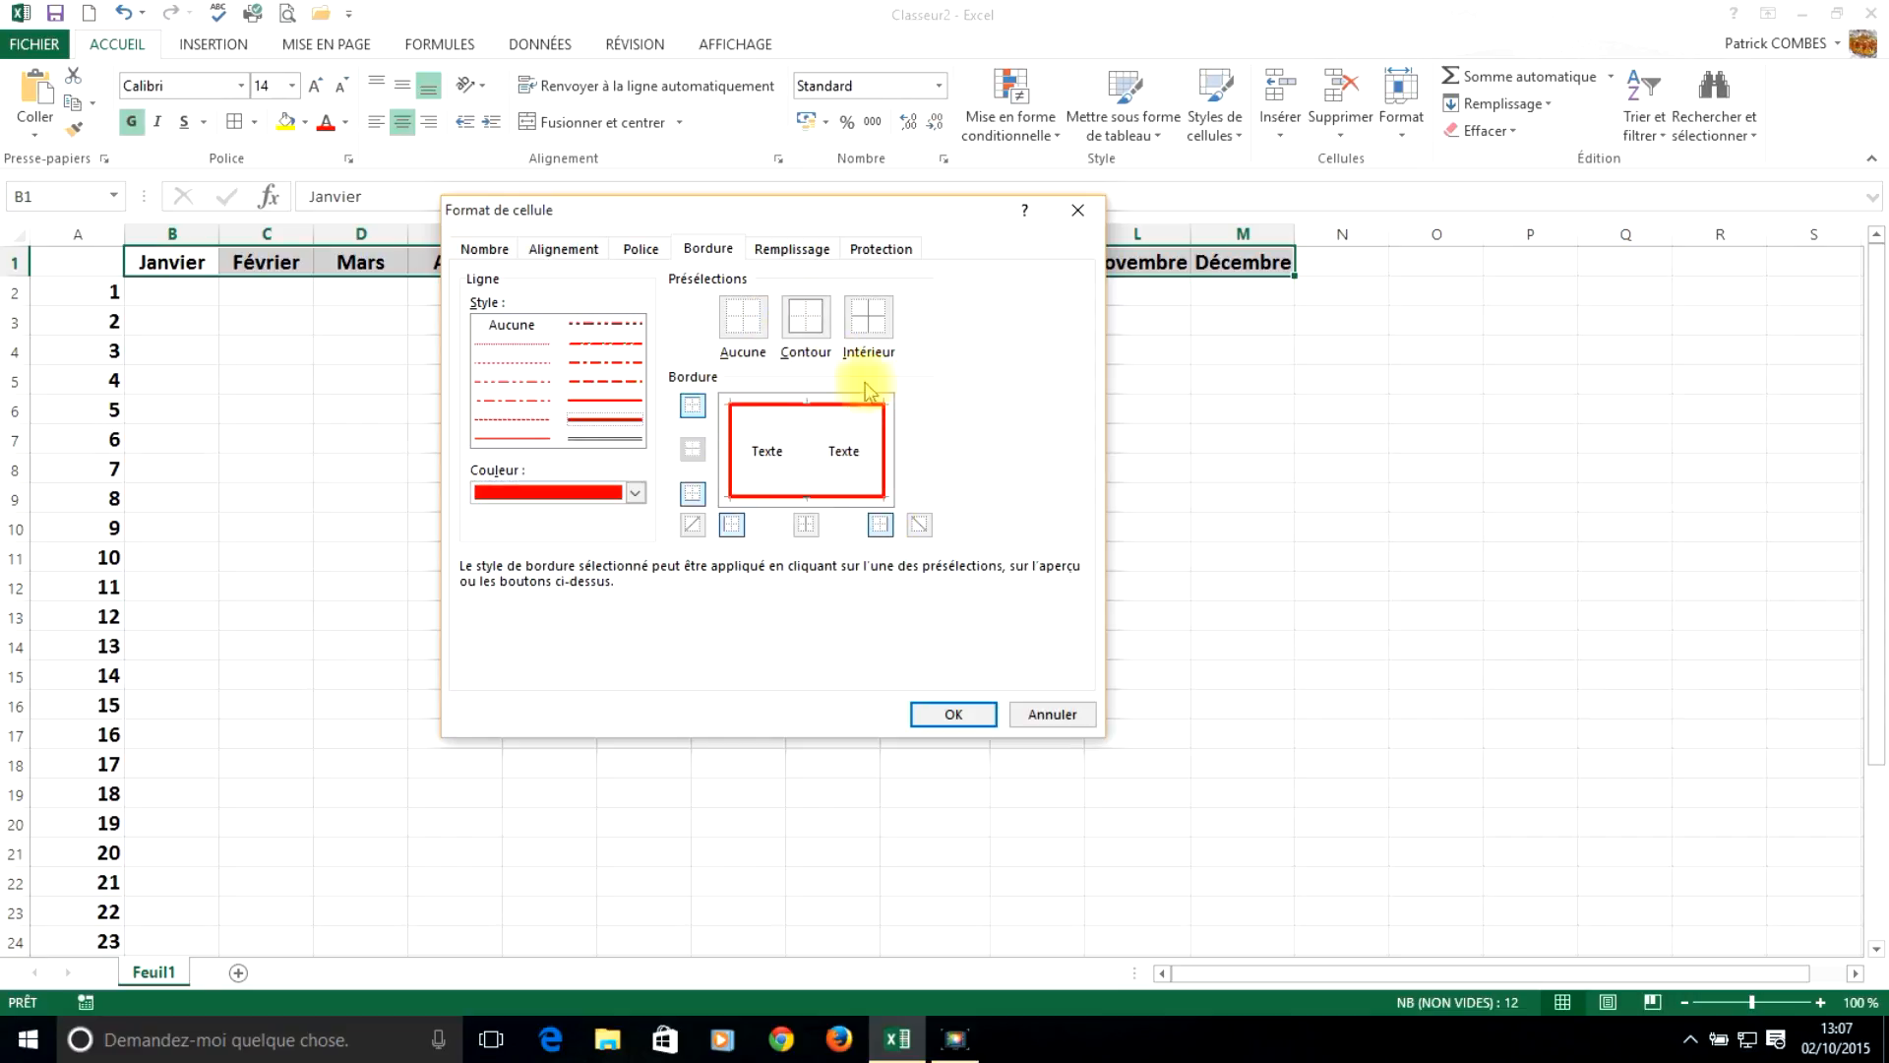
{"action": "left_click", "coordinate": [868, 317]}
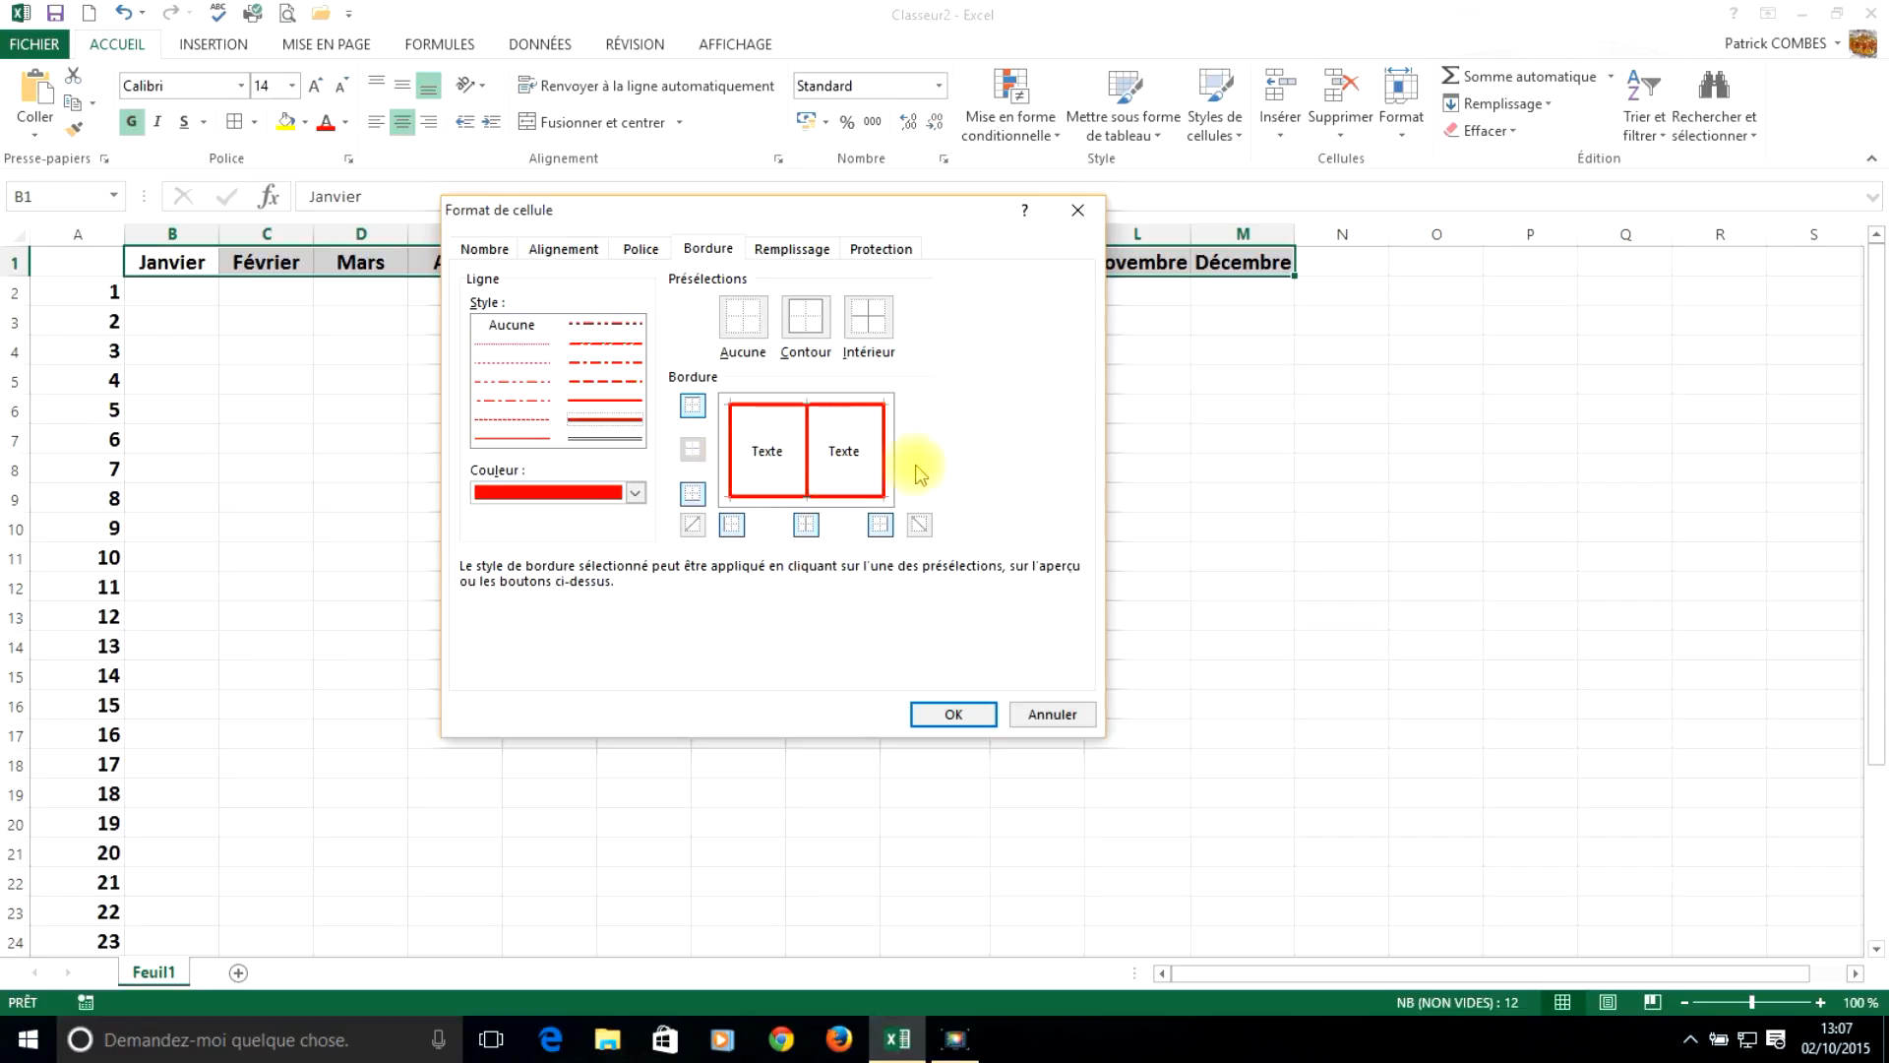
{"action": "left_click", "coordinate": [951, 711]}
{"action": "left_click", "coordinate": [852, 497]}
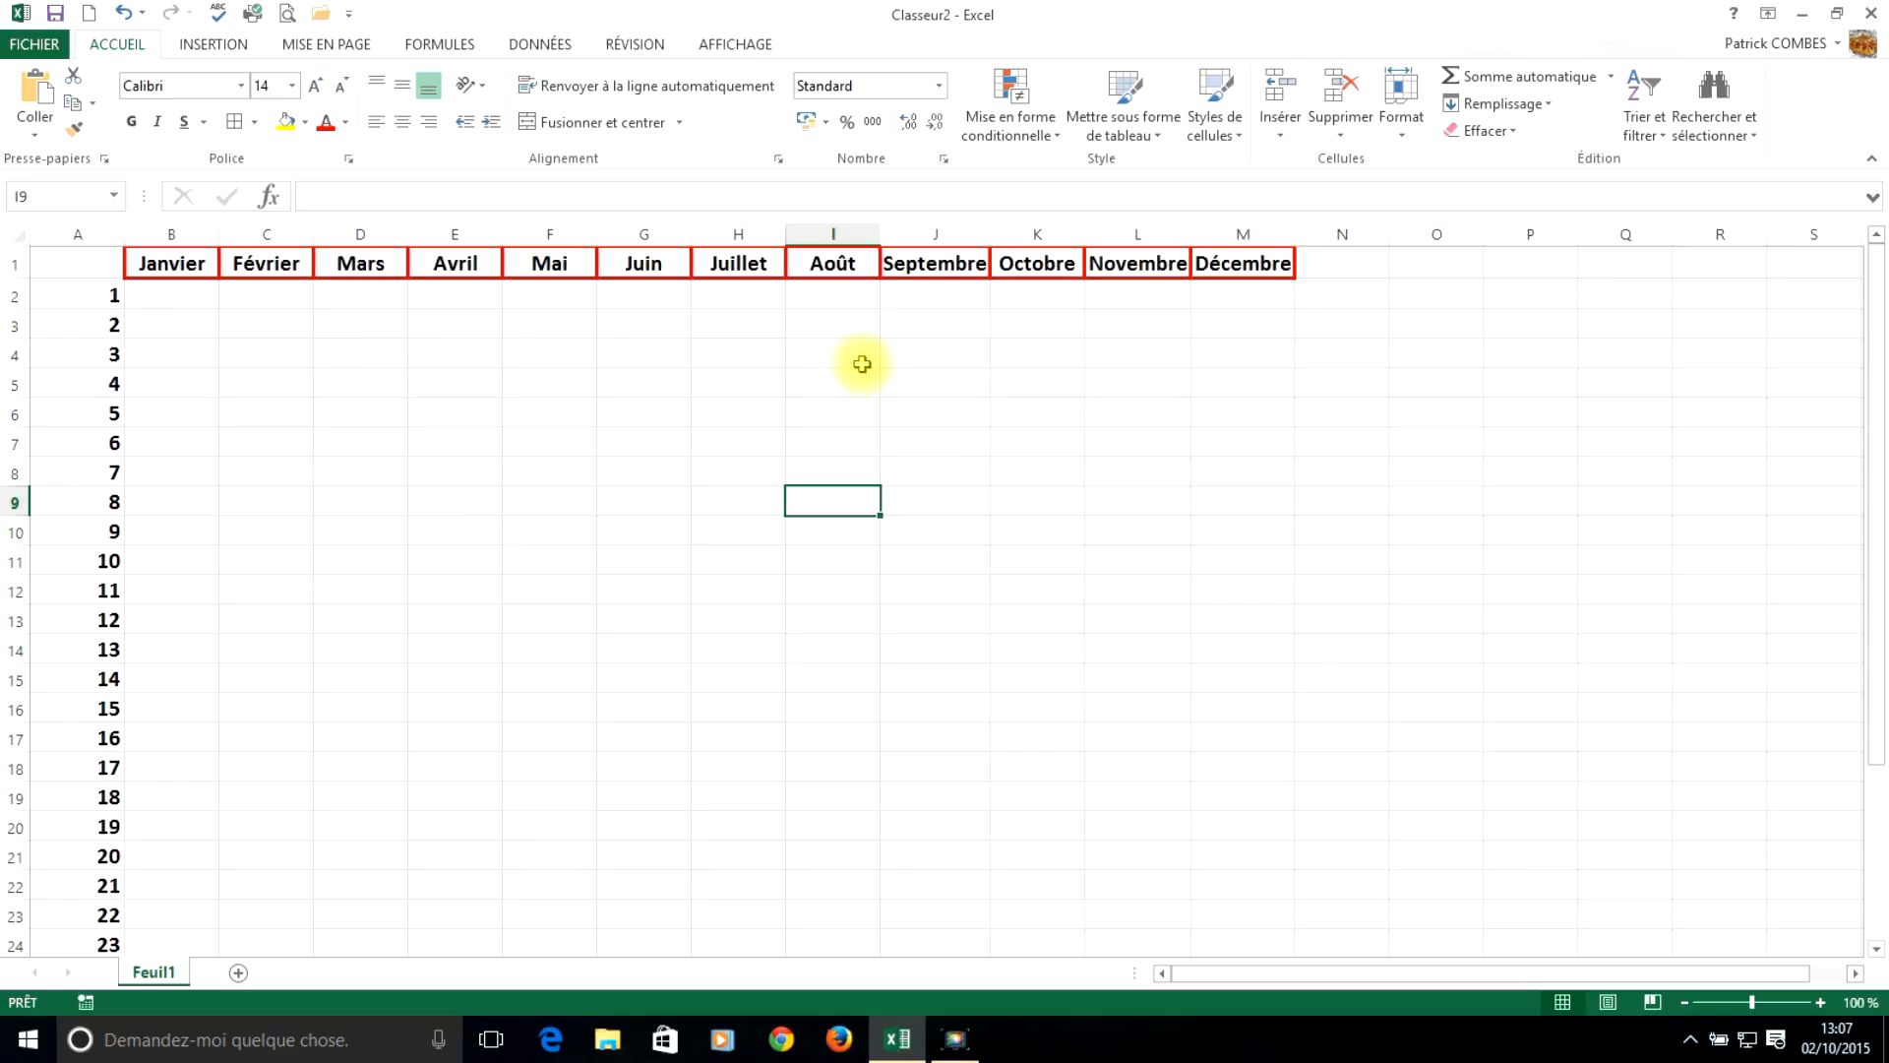
Step: Cross out cell G6 with two thick diagonal borders in the automatic colour
{"action": "left_click", "coordinate": [651, 405]}
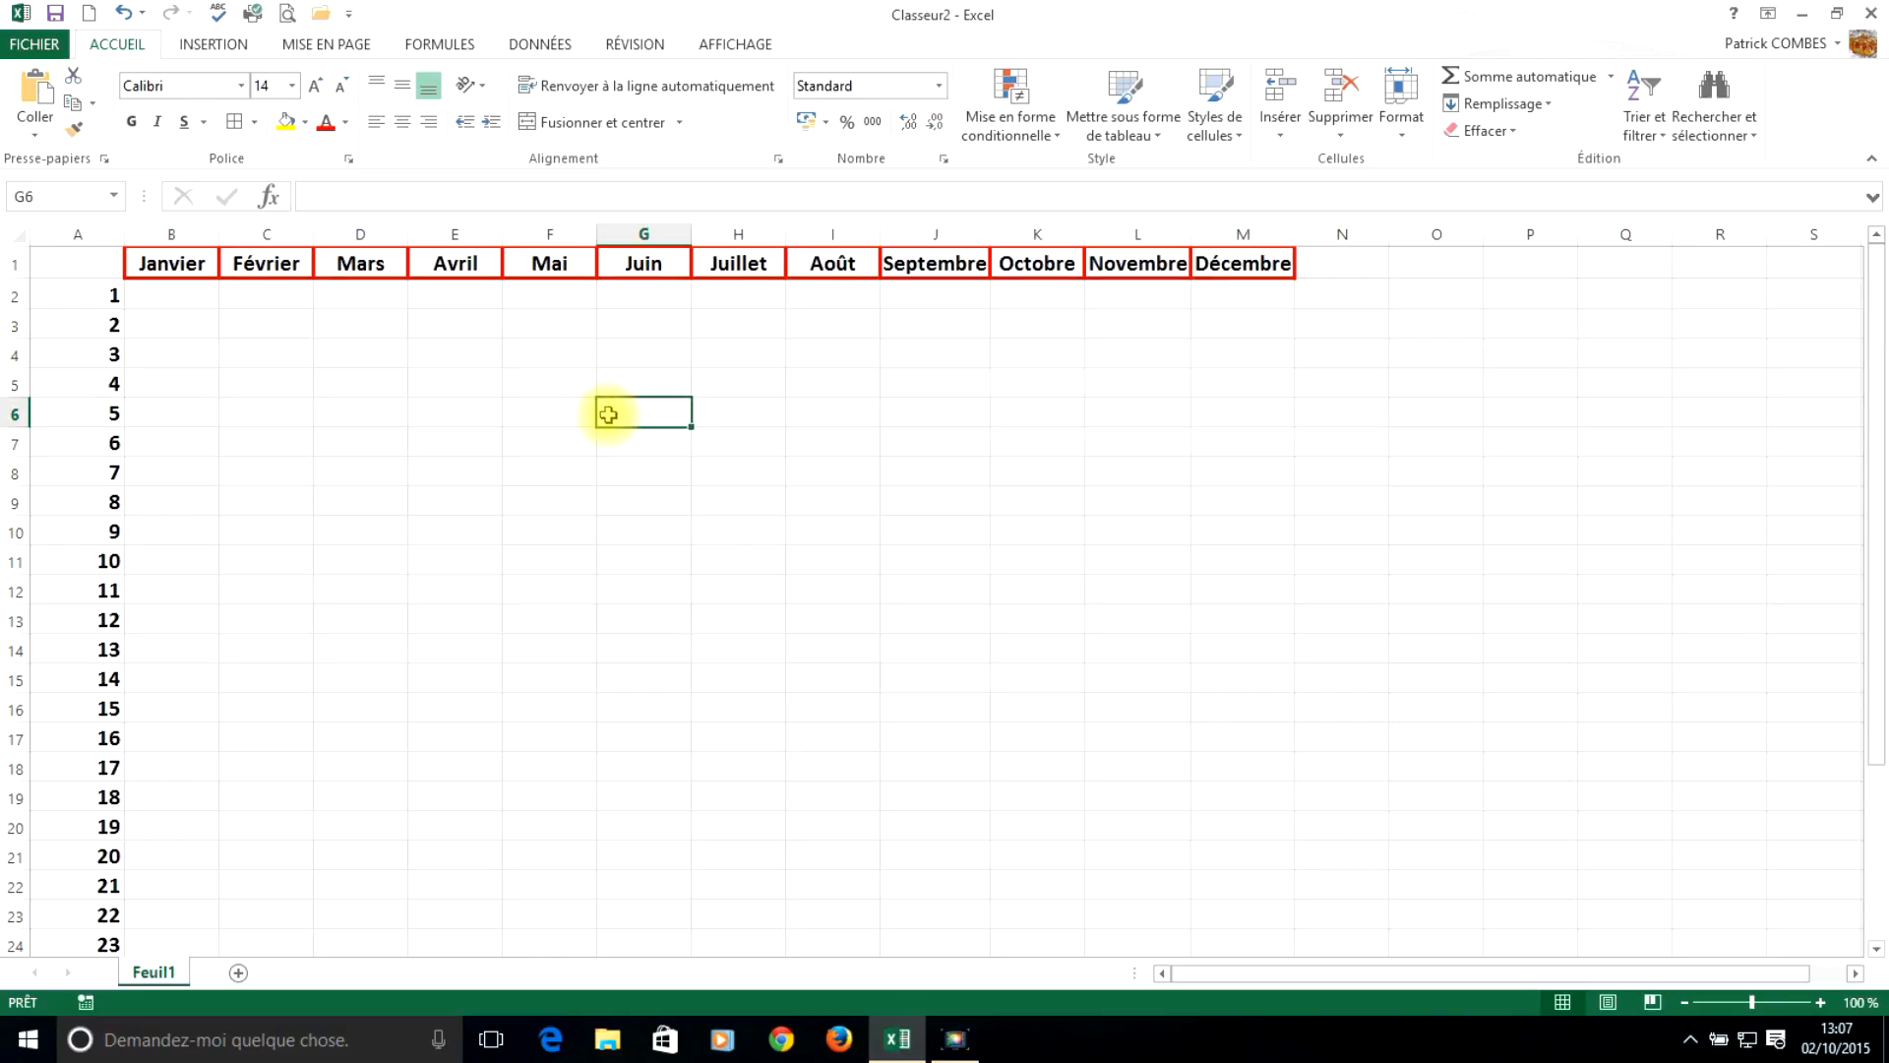
{"action": "left_click", "coordinate": [255, 123]}
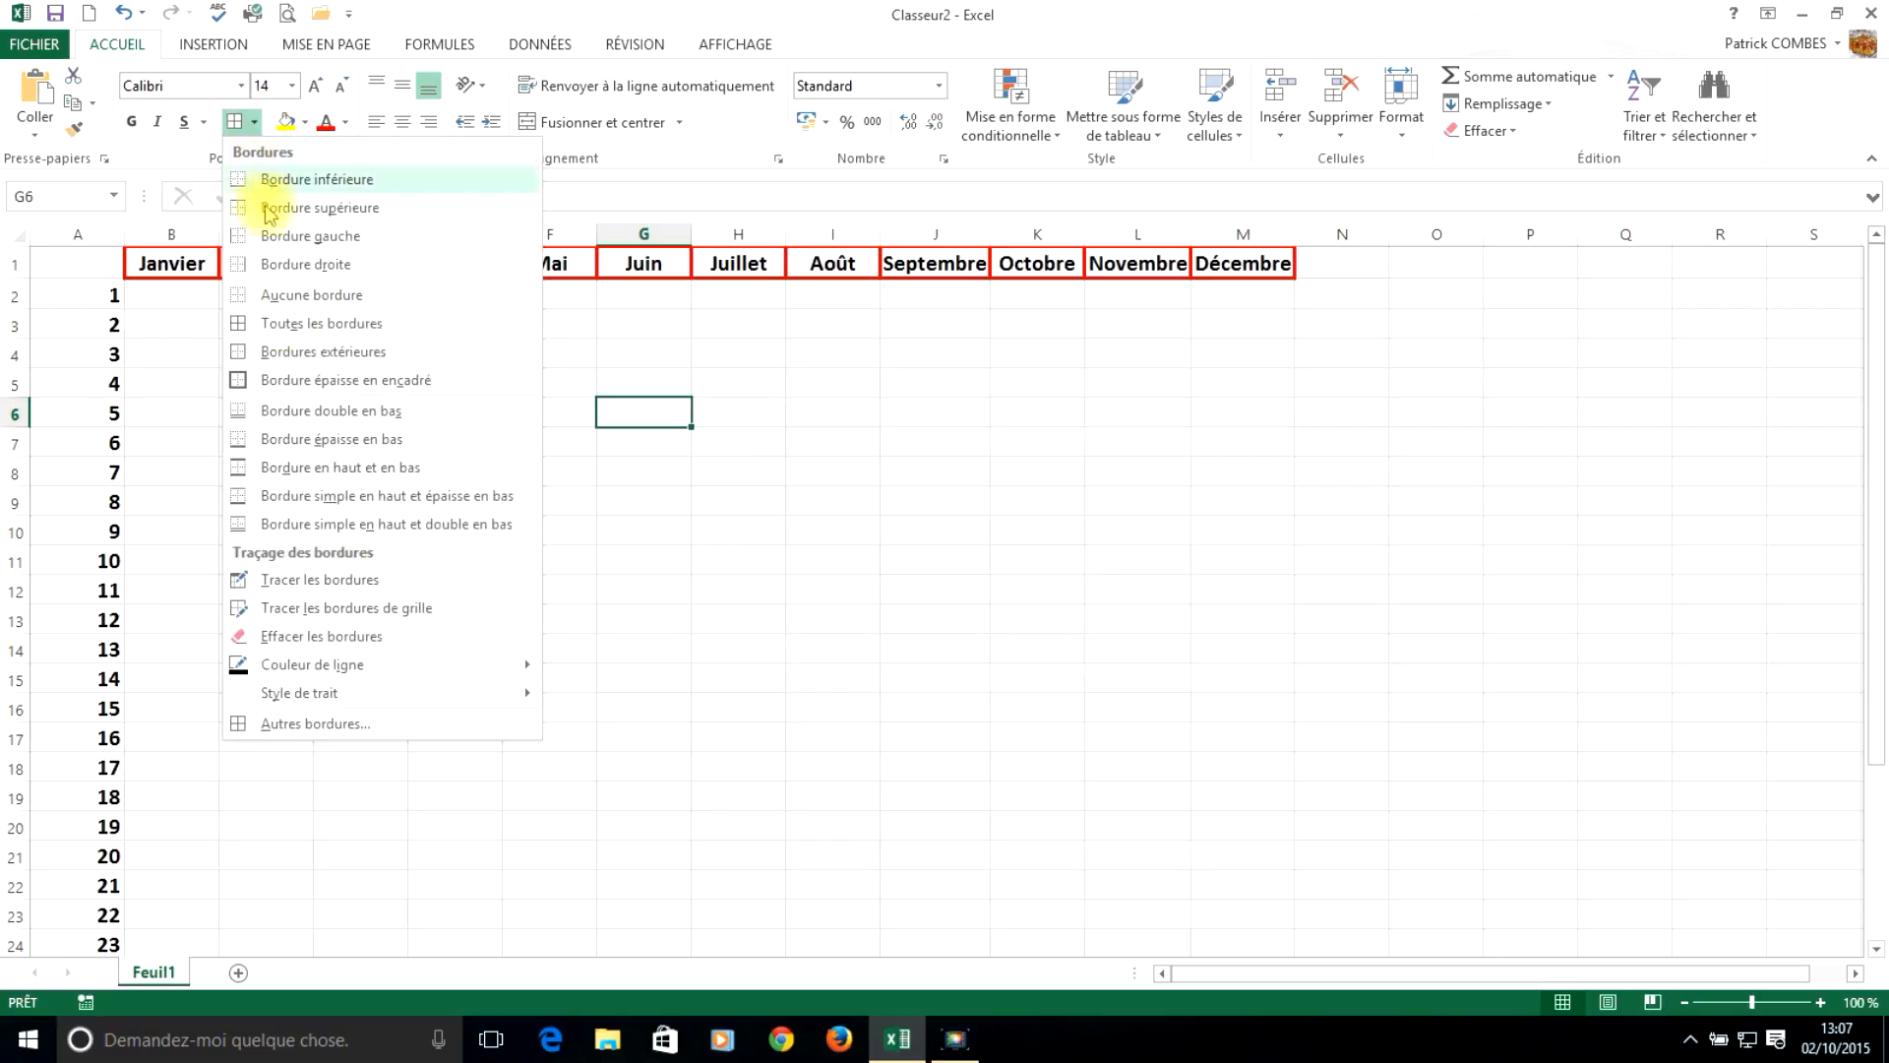
{"action": "left_click", "coordinate": [315, 724]}
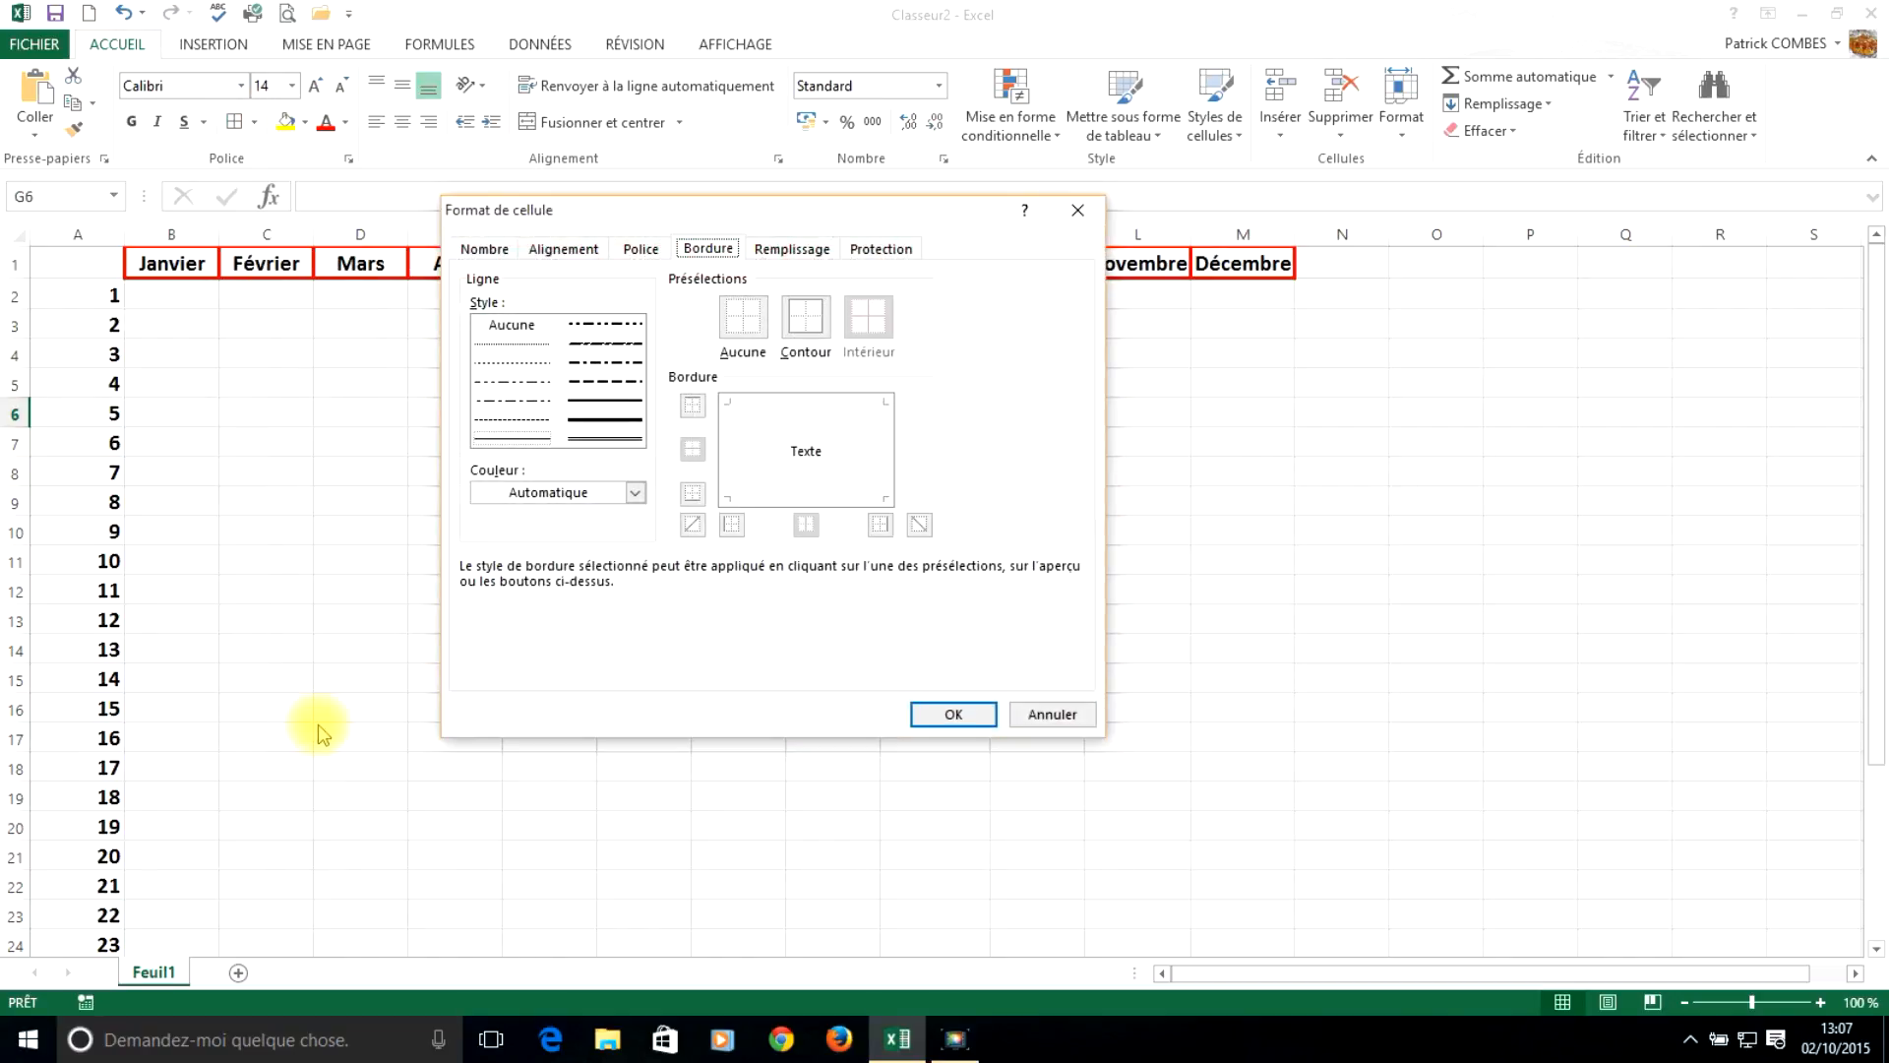
{"action": "left_click", "coordinate": [595, 421]}
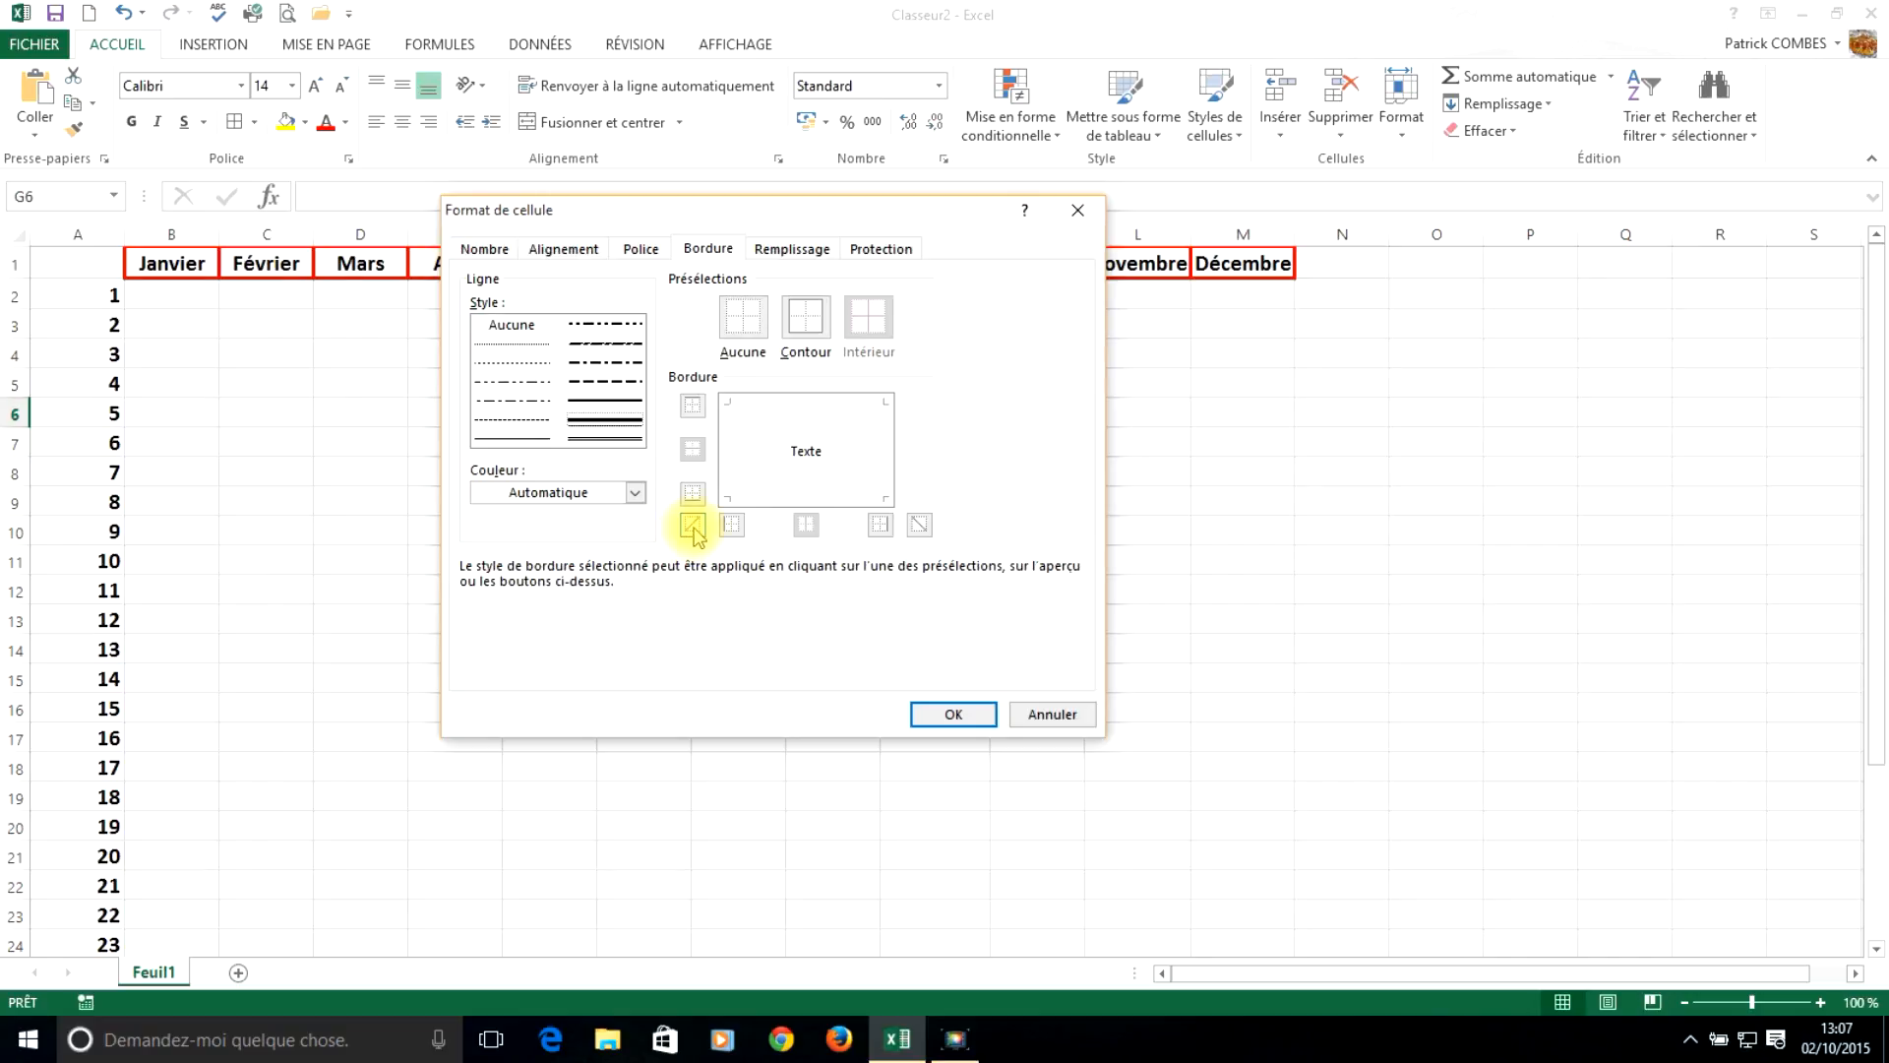
{"action": "left_click", "coordinate": [919, 526]}
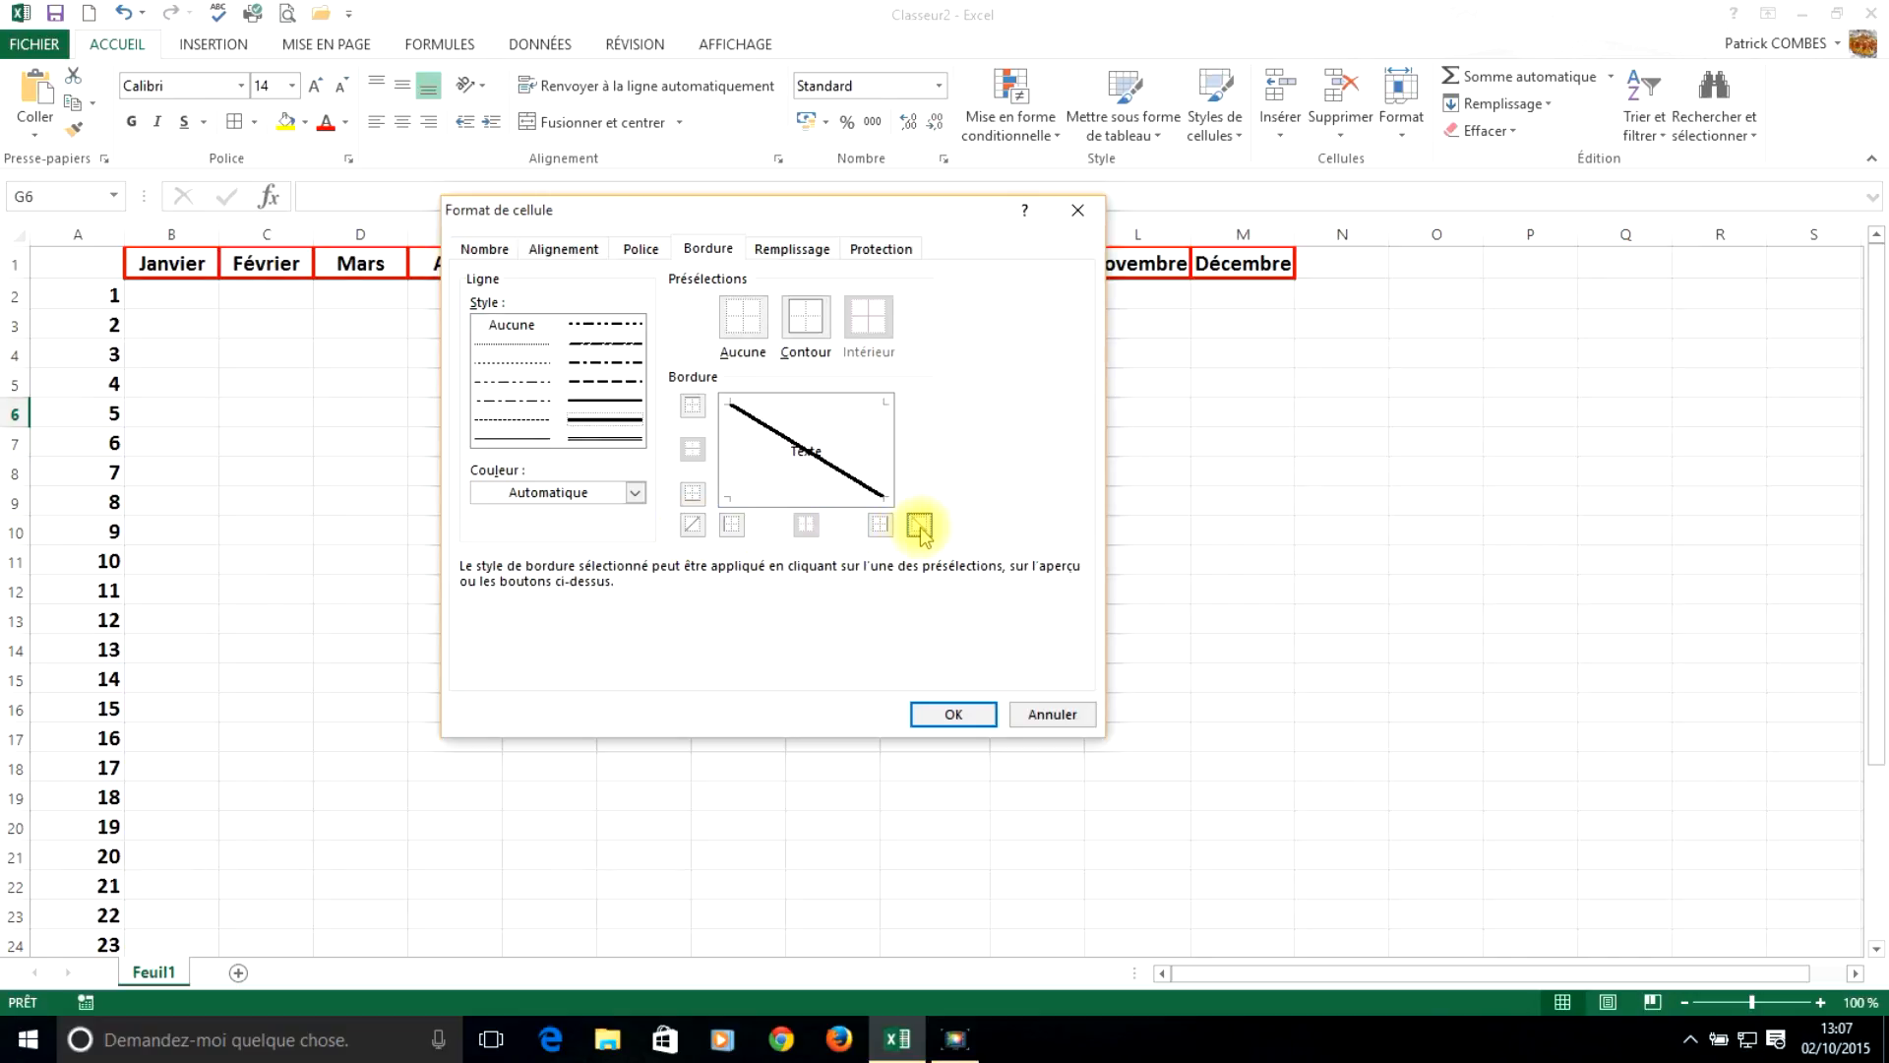
{"action": "left_click", "coordinate": [693, 527]}
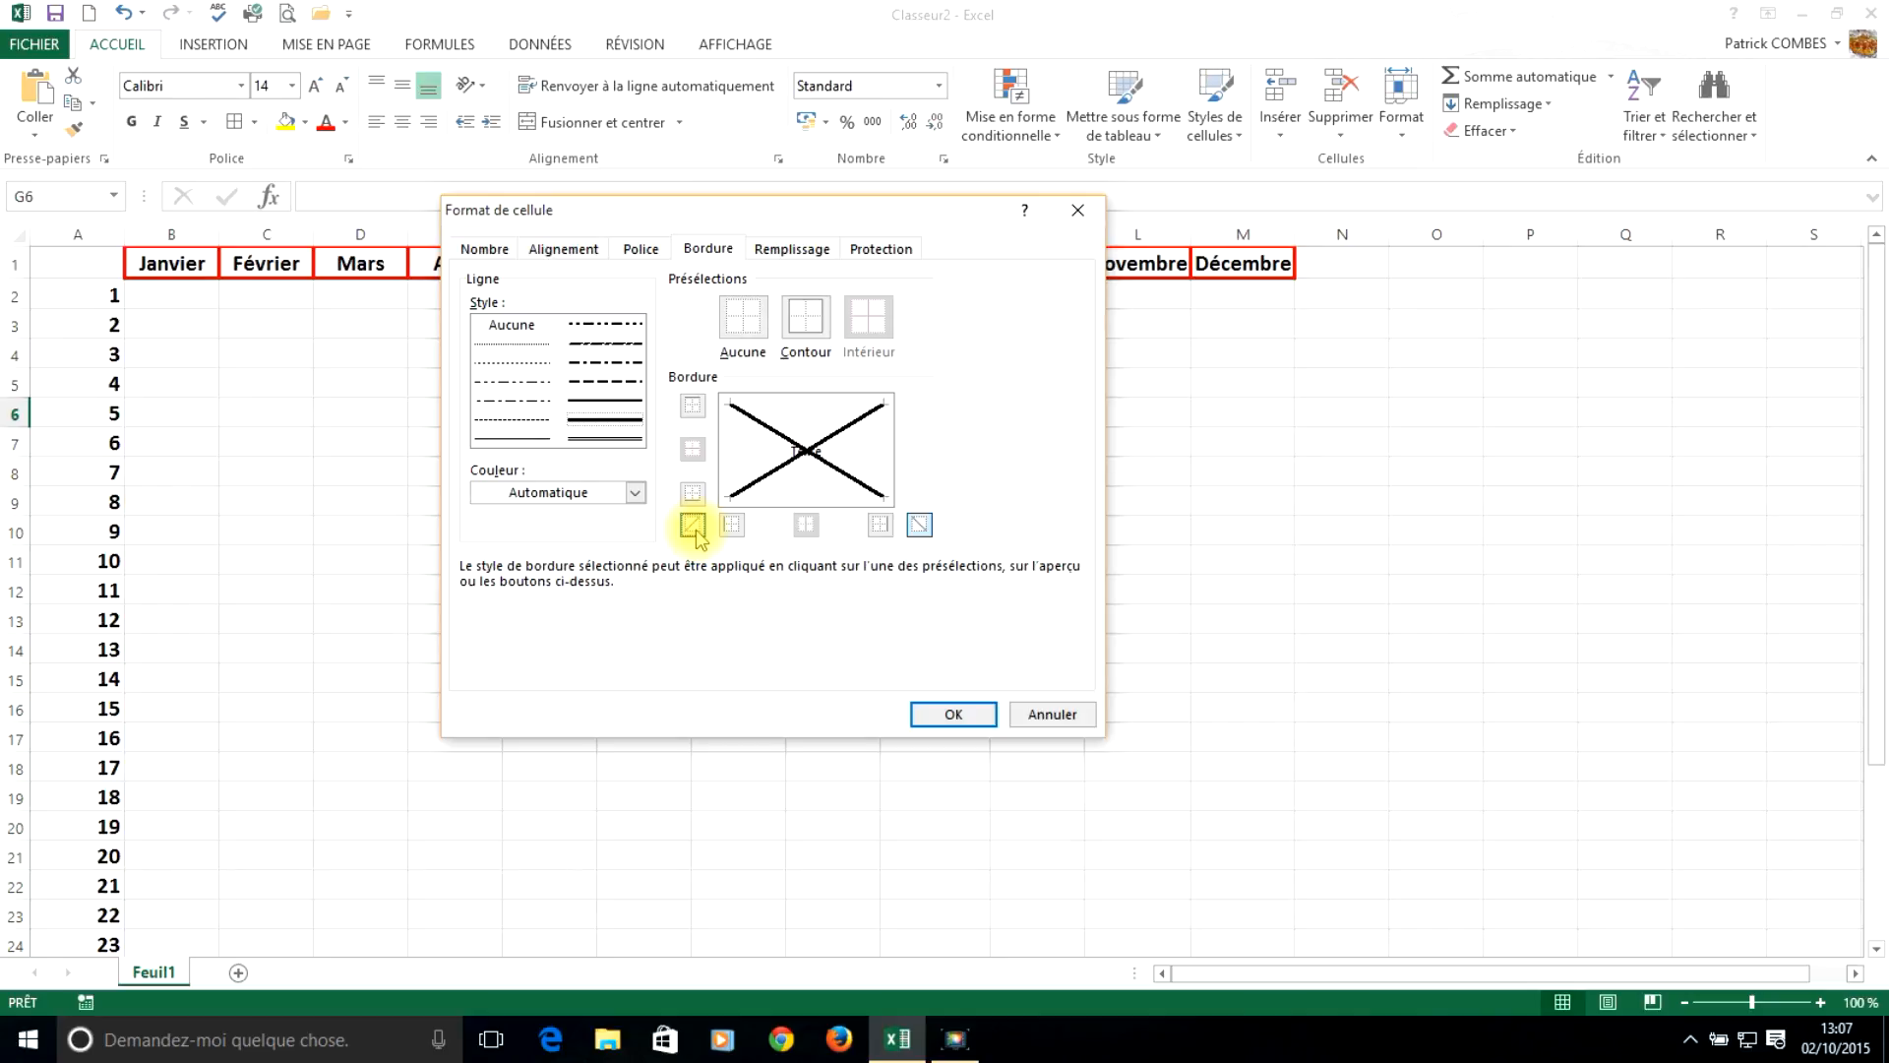
{"action": "left_click", "coordinate": [954, 714]}
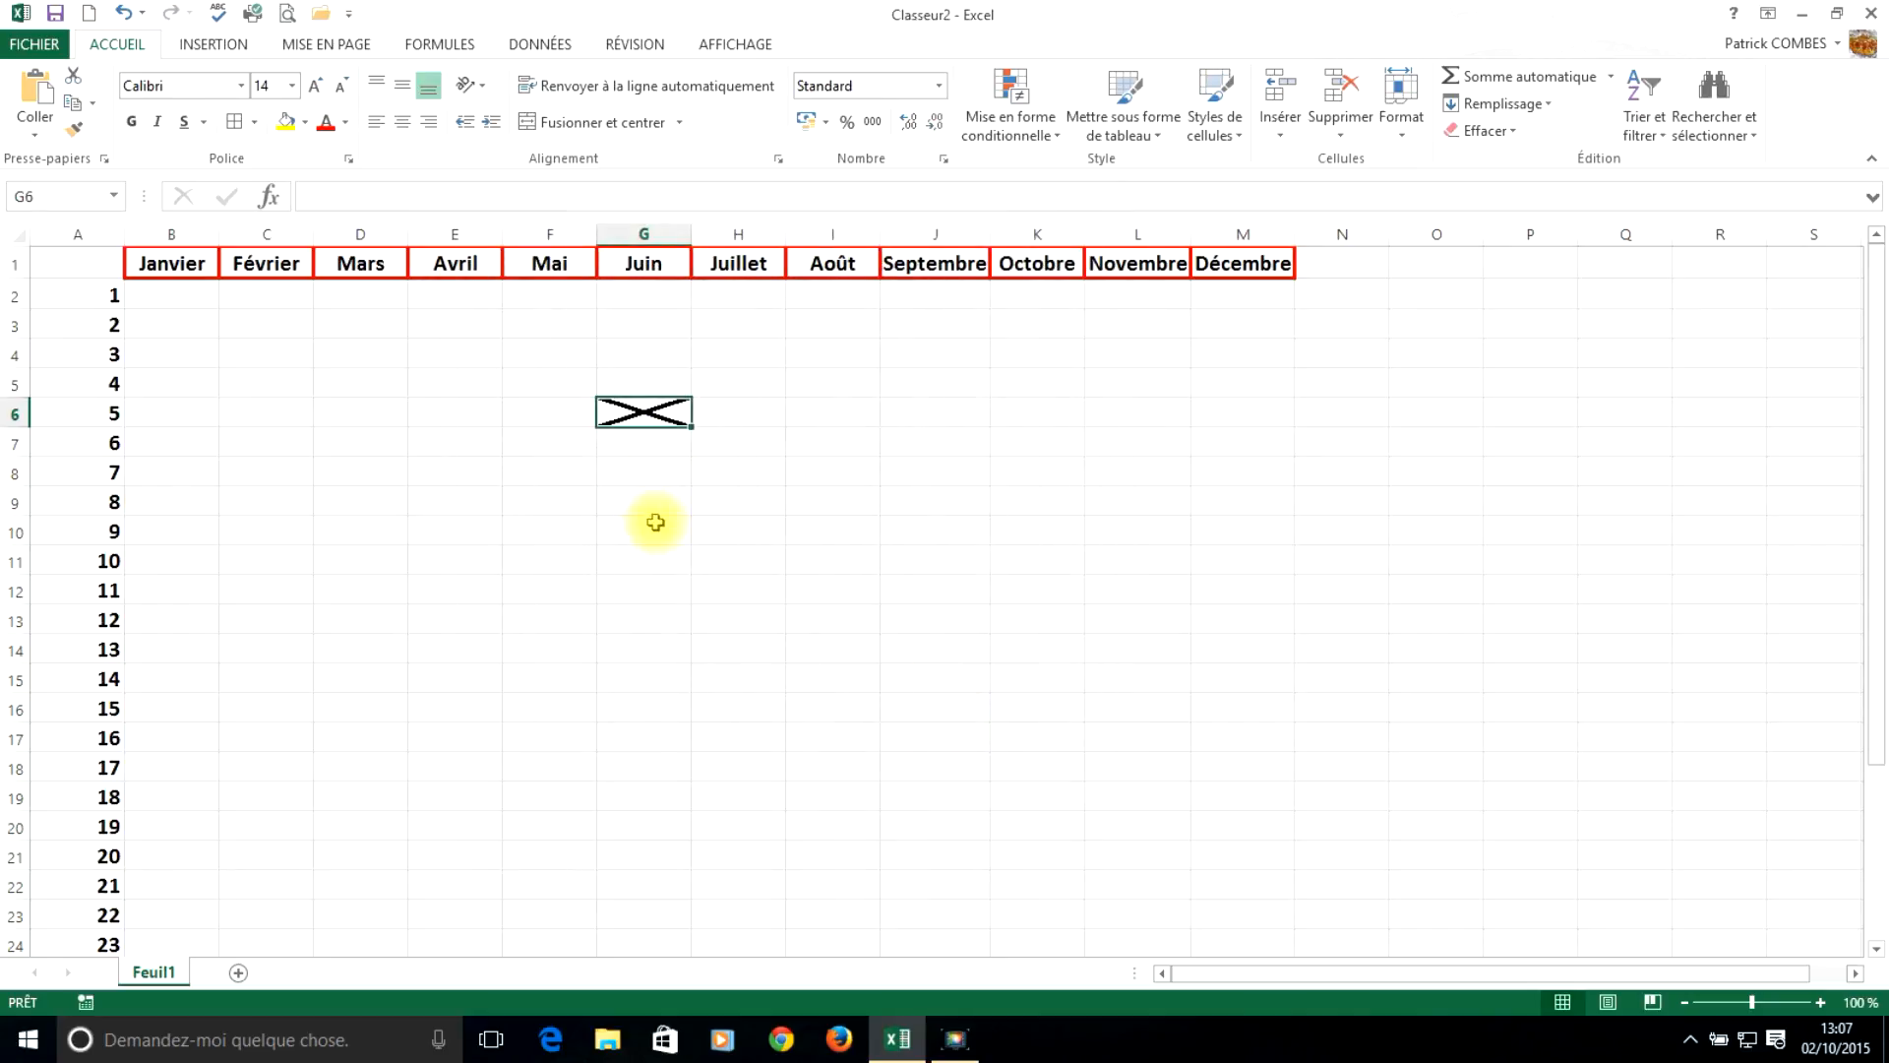
Step: Open the detailed border settings for cell G9 and give it a thick red left border
{"action": "left_click", "coordinate": [652, 507]}
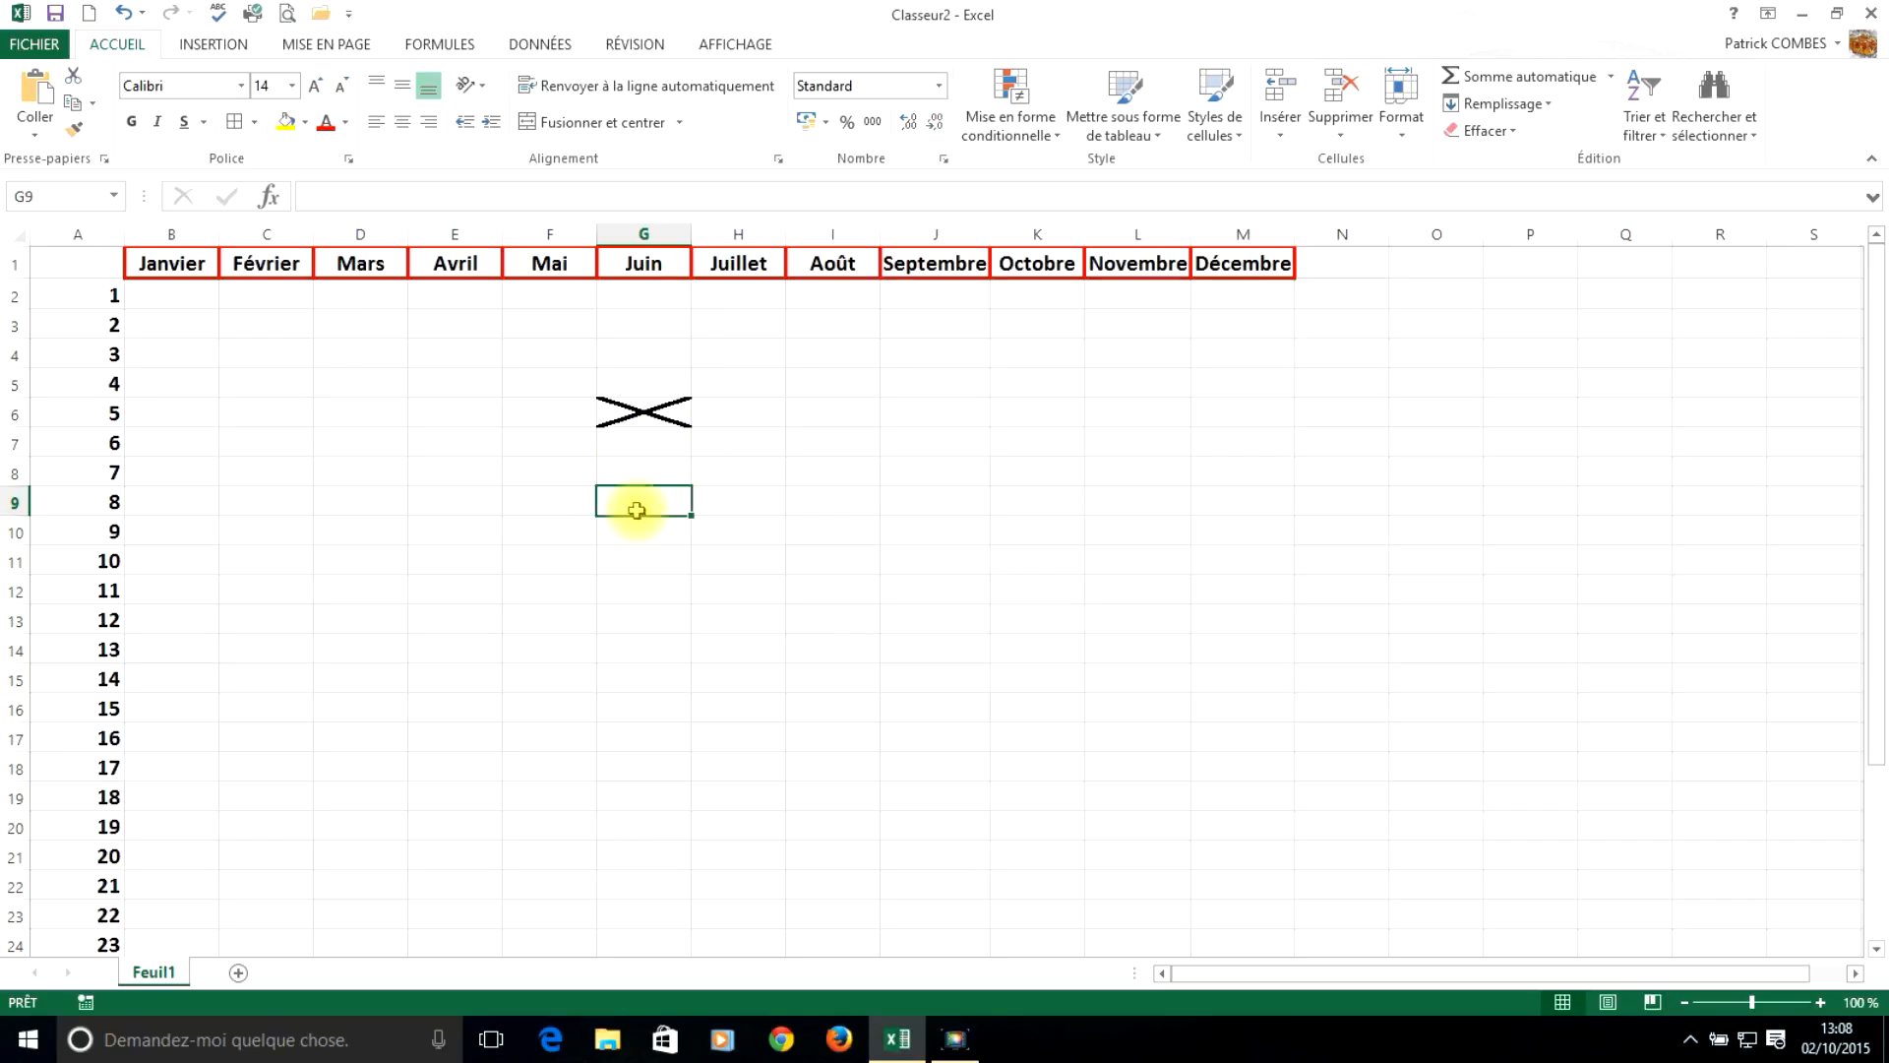
{"action": "left_click", "coordinate": [255, 122]}
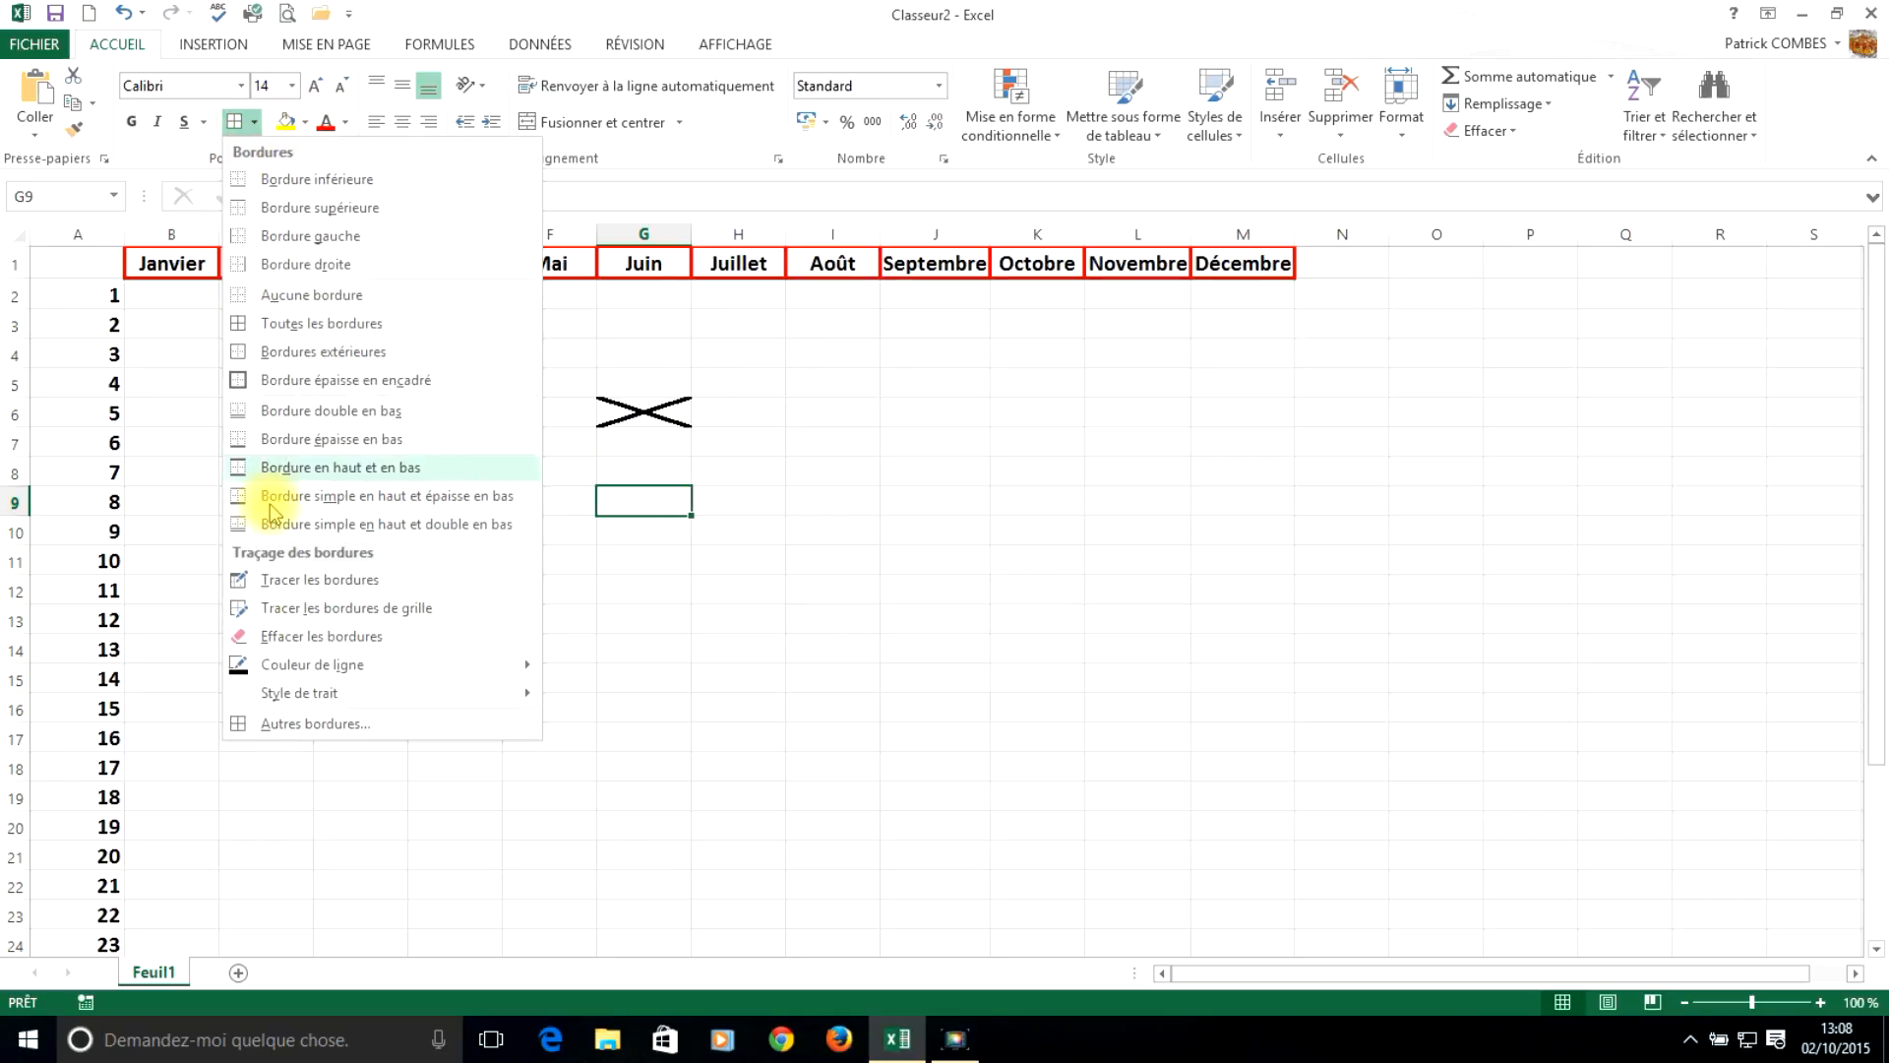
{"action": "left_click", "coordinate": [302, 727]}
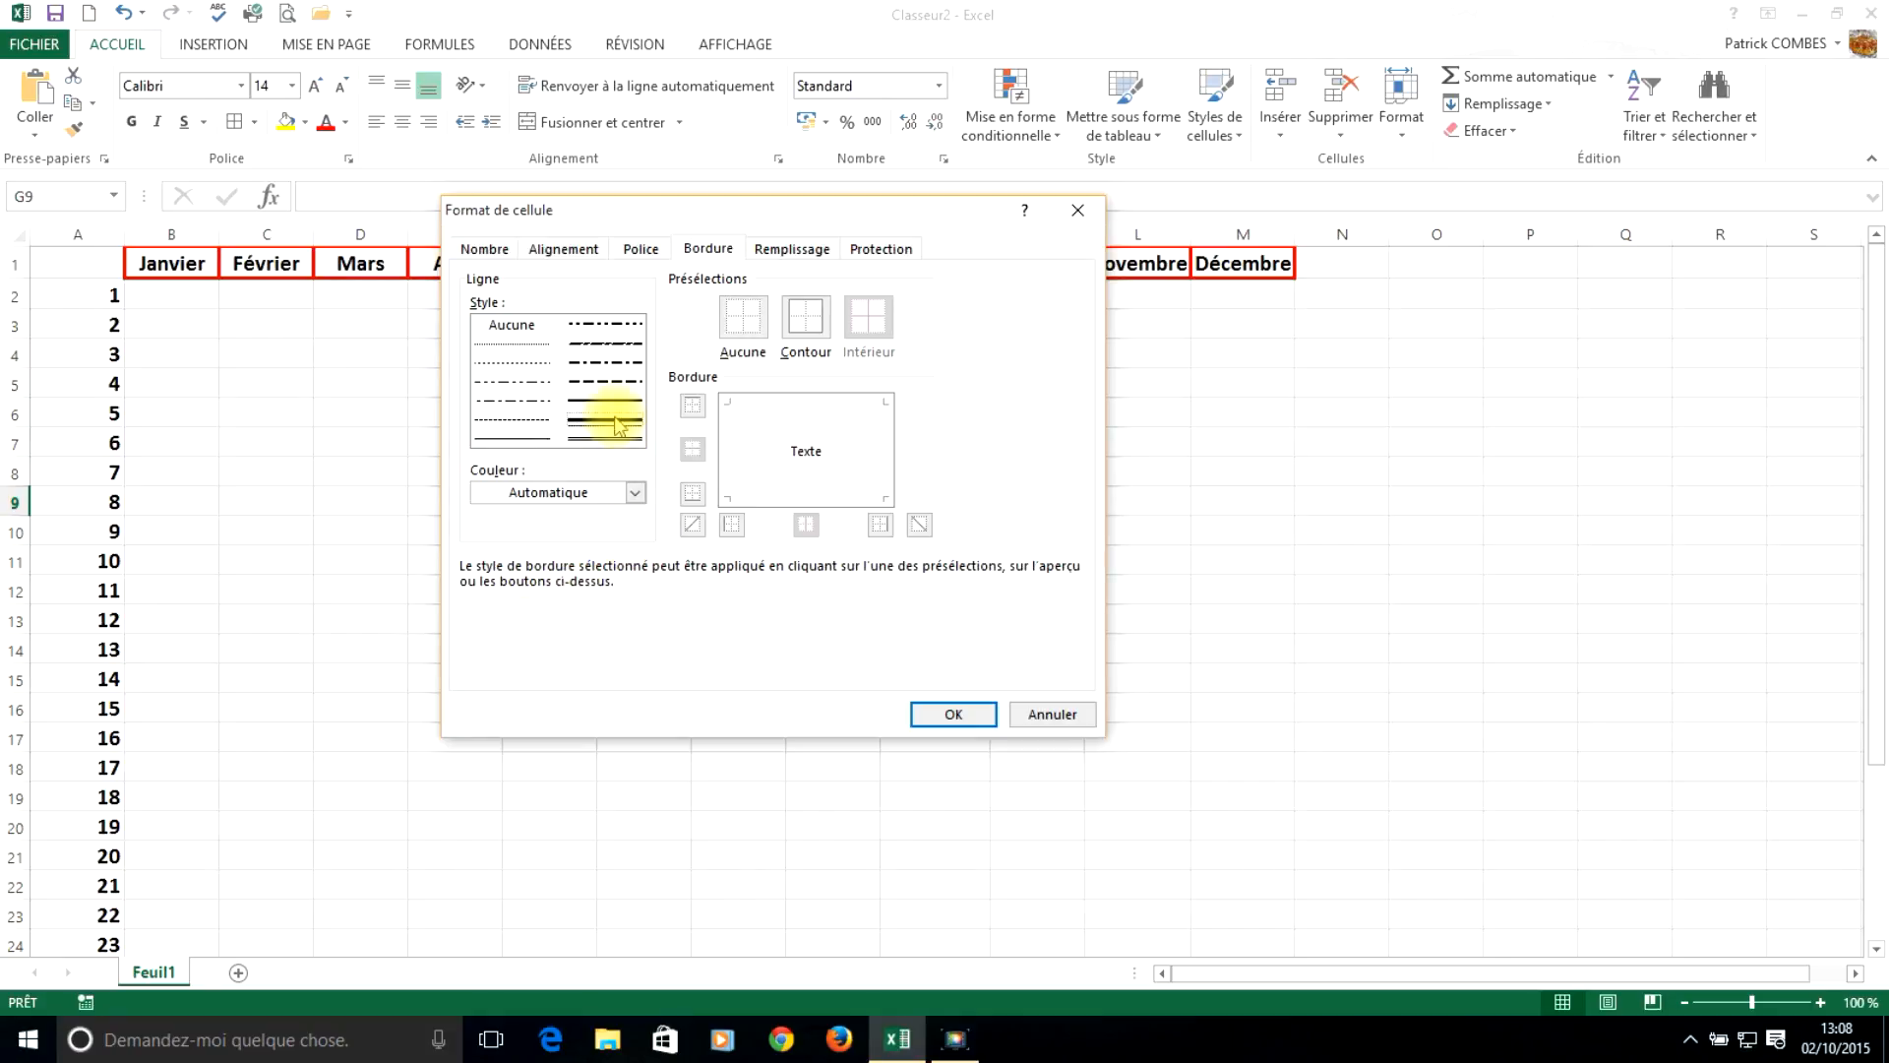
{"action": "left_click", "coordinate": [634, 492]}
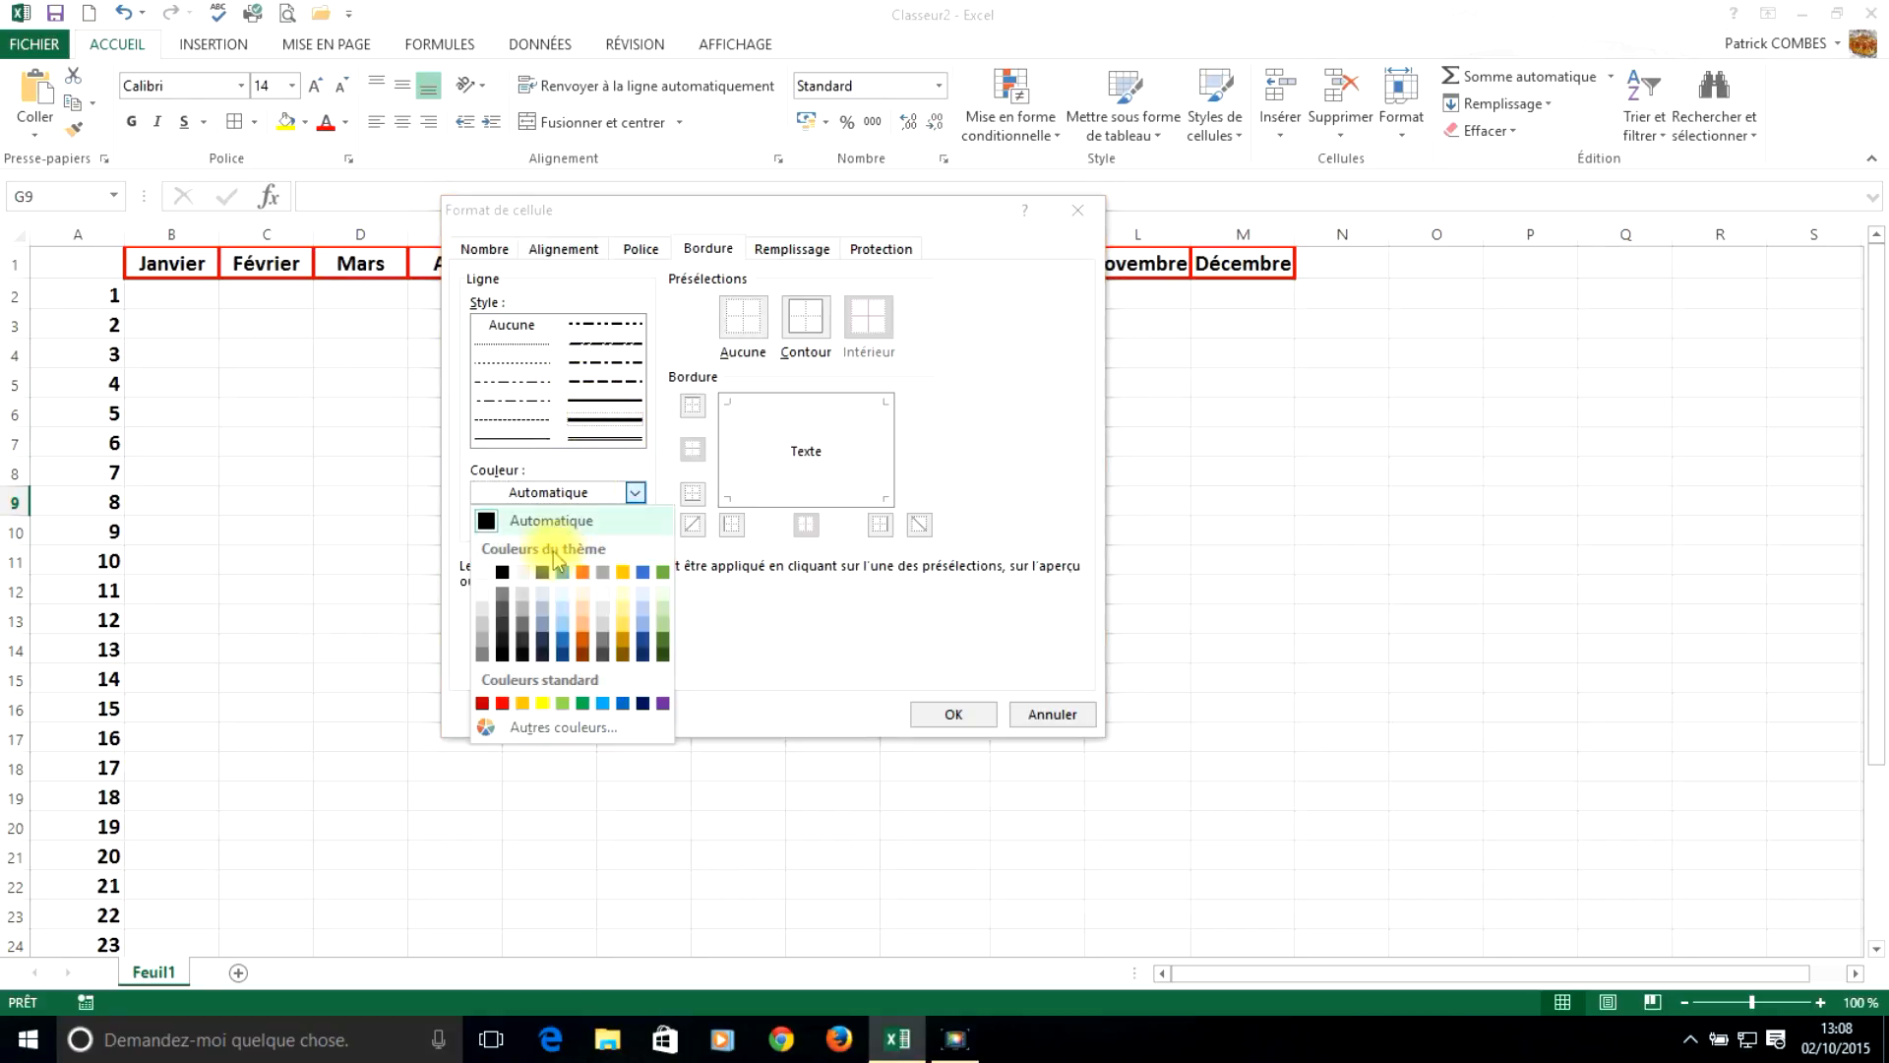
{"action": "left_click", "coordinate": [494, 694]}
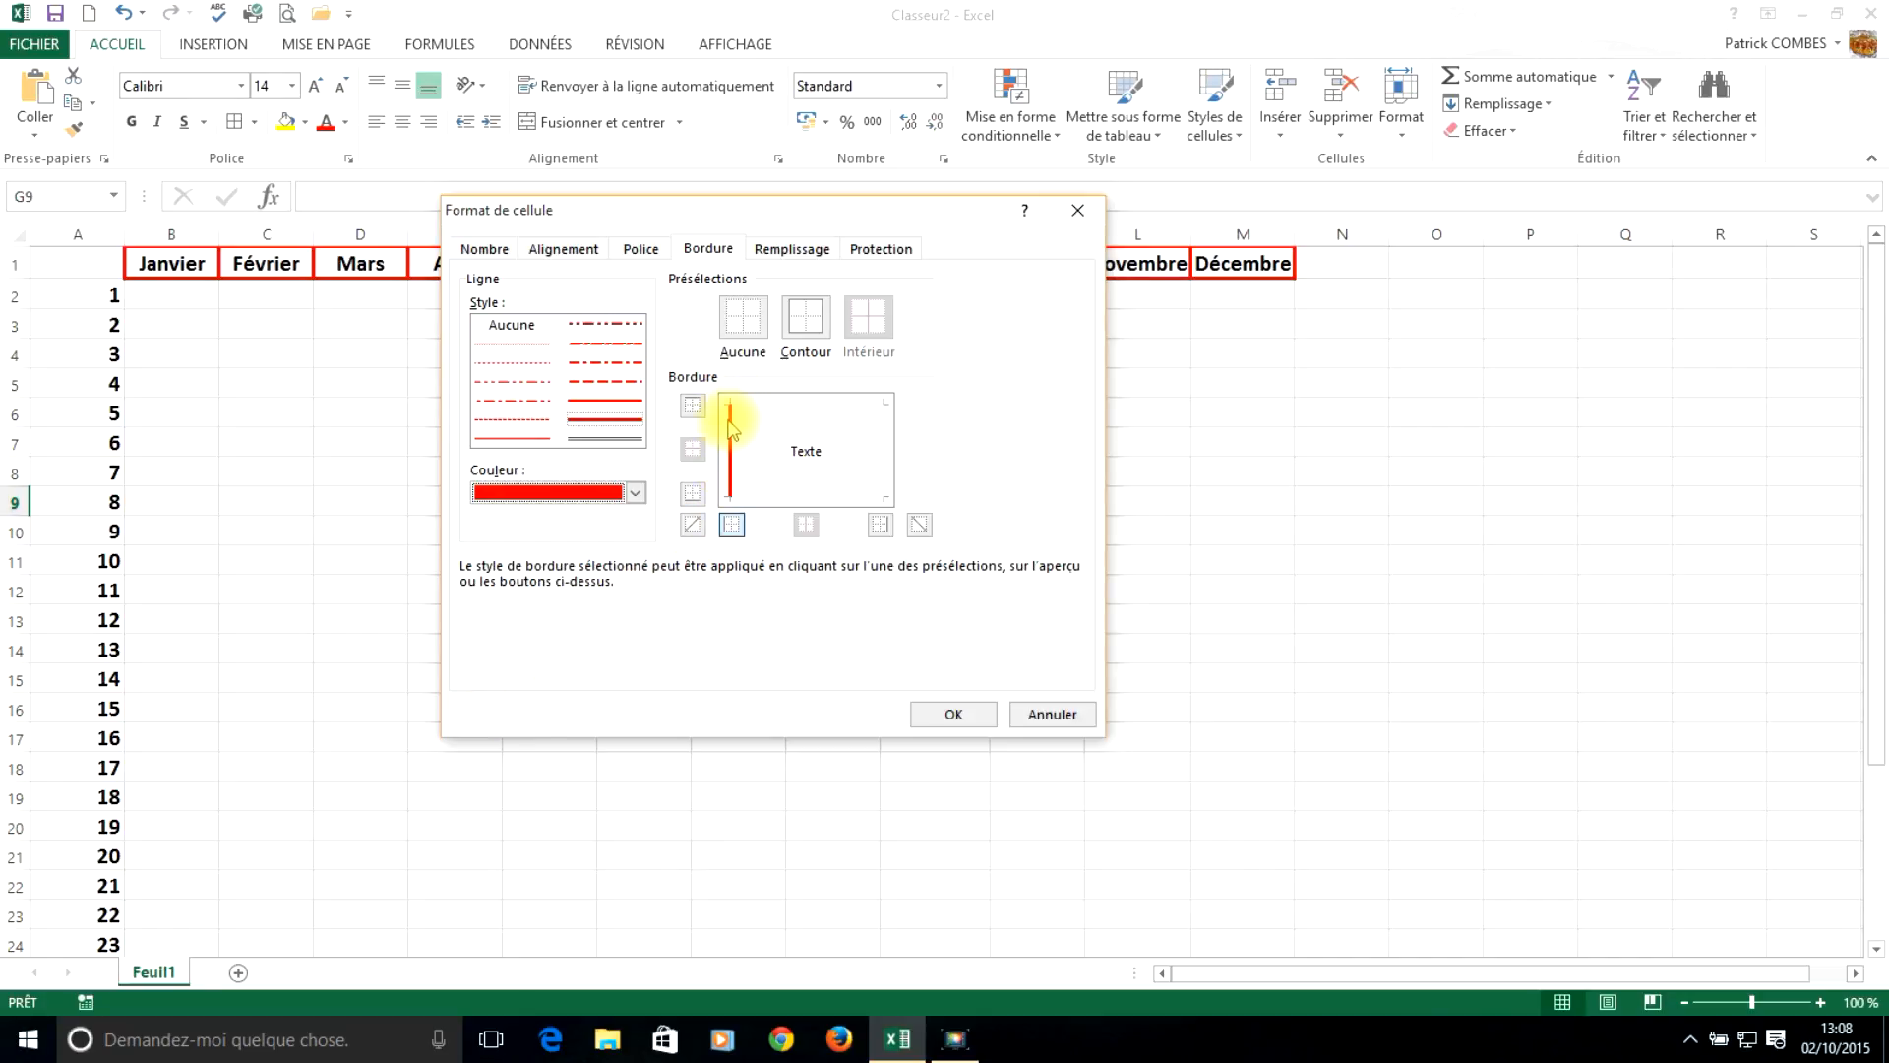
{"action": "left_click", "coordinate": [733, 448]}
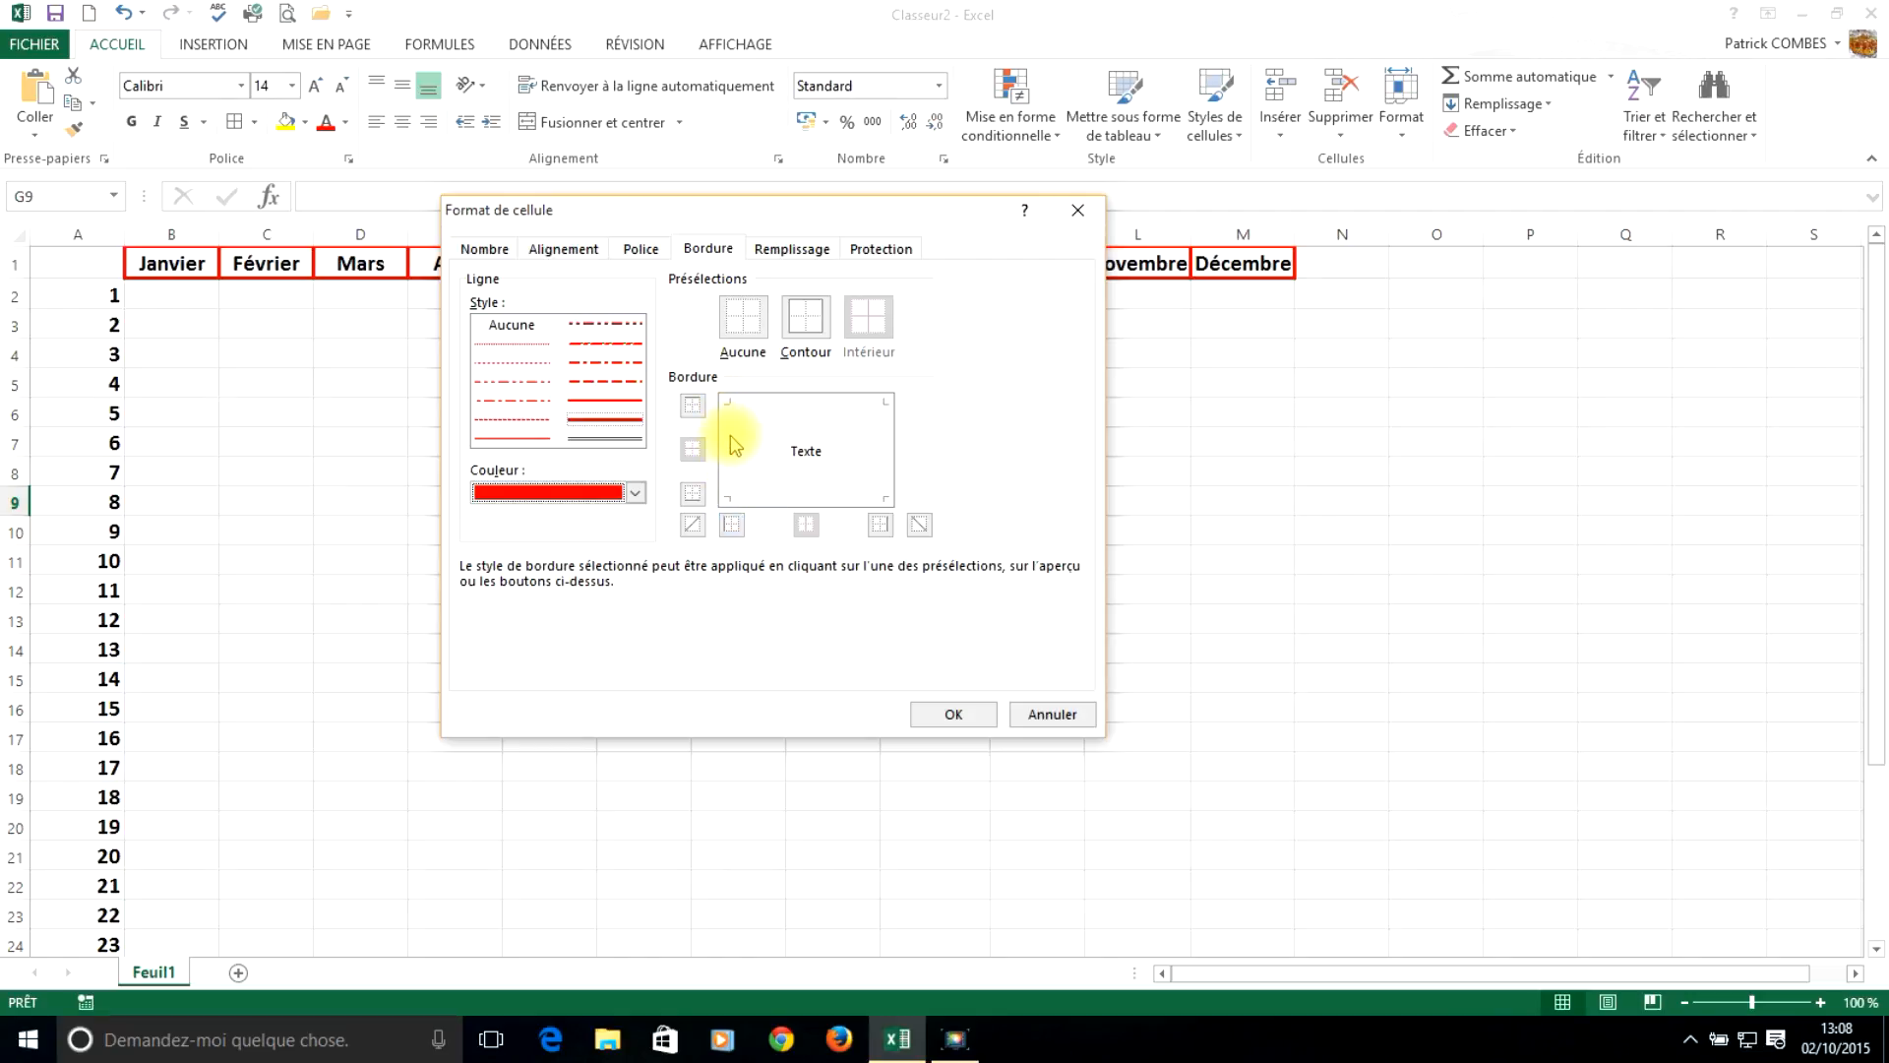
{"action": "left_click", "coordinate": [733, 528]}
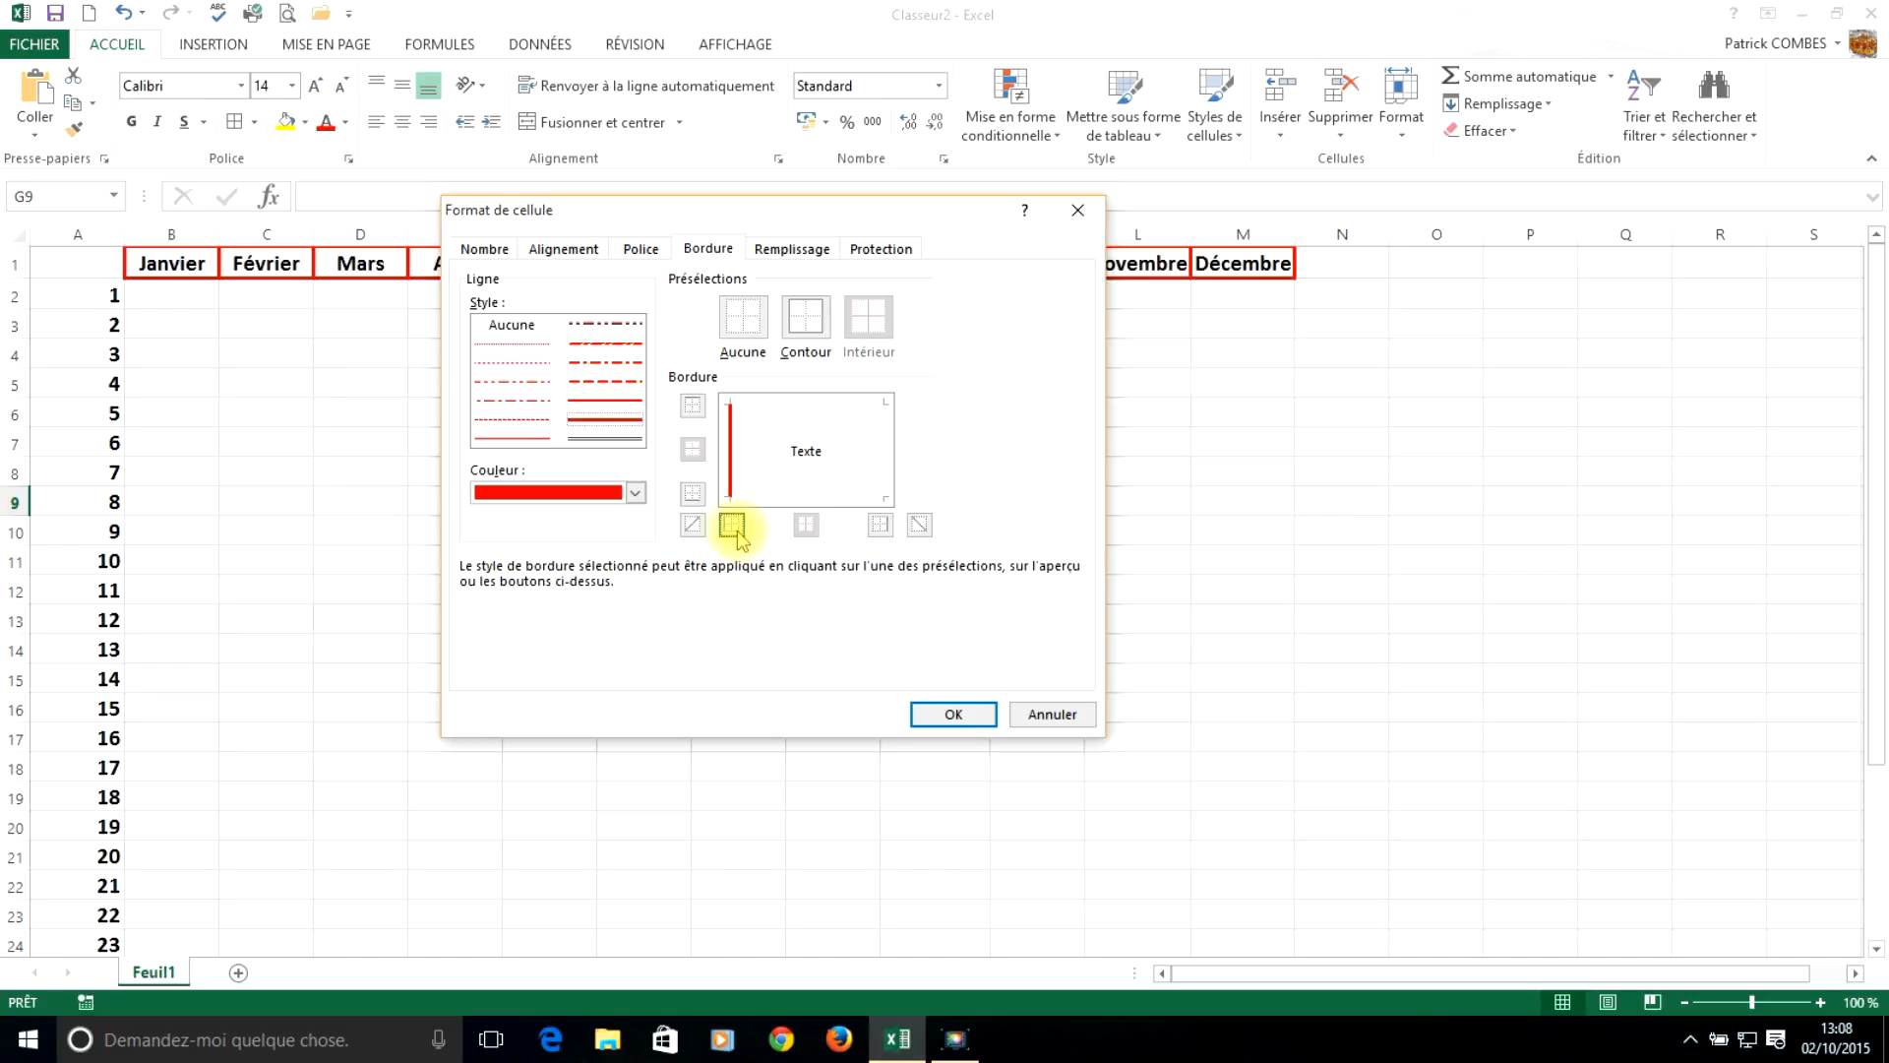
Step: Add a thick blue top border to cell G9
{"action": "left_click", "coordinate": [635, 492]}
{"action": "left_click", "coordinate": [622, 704]}
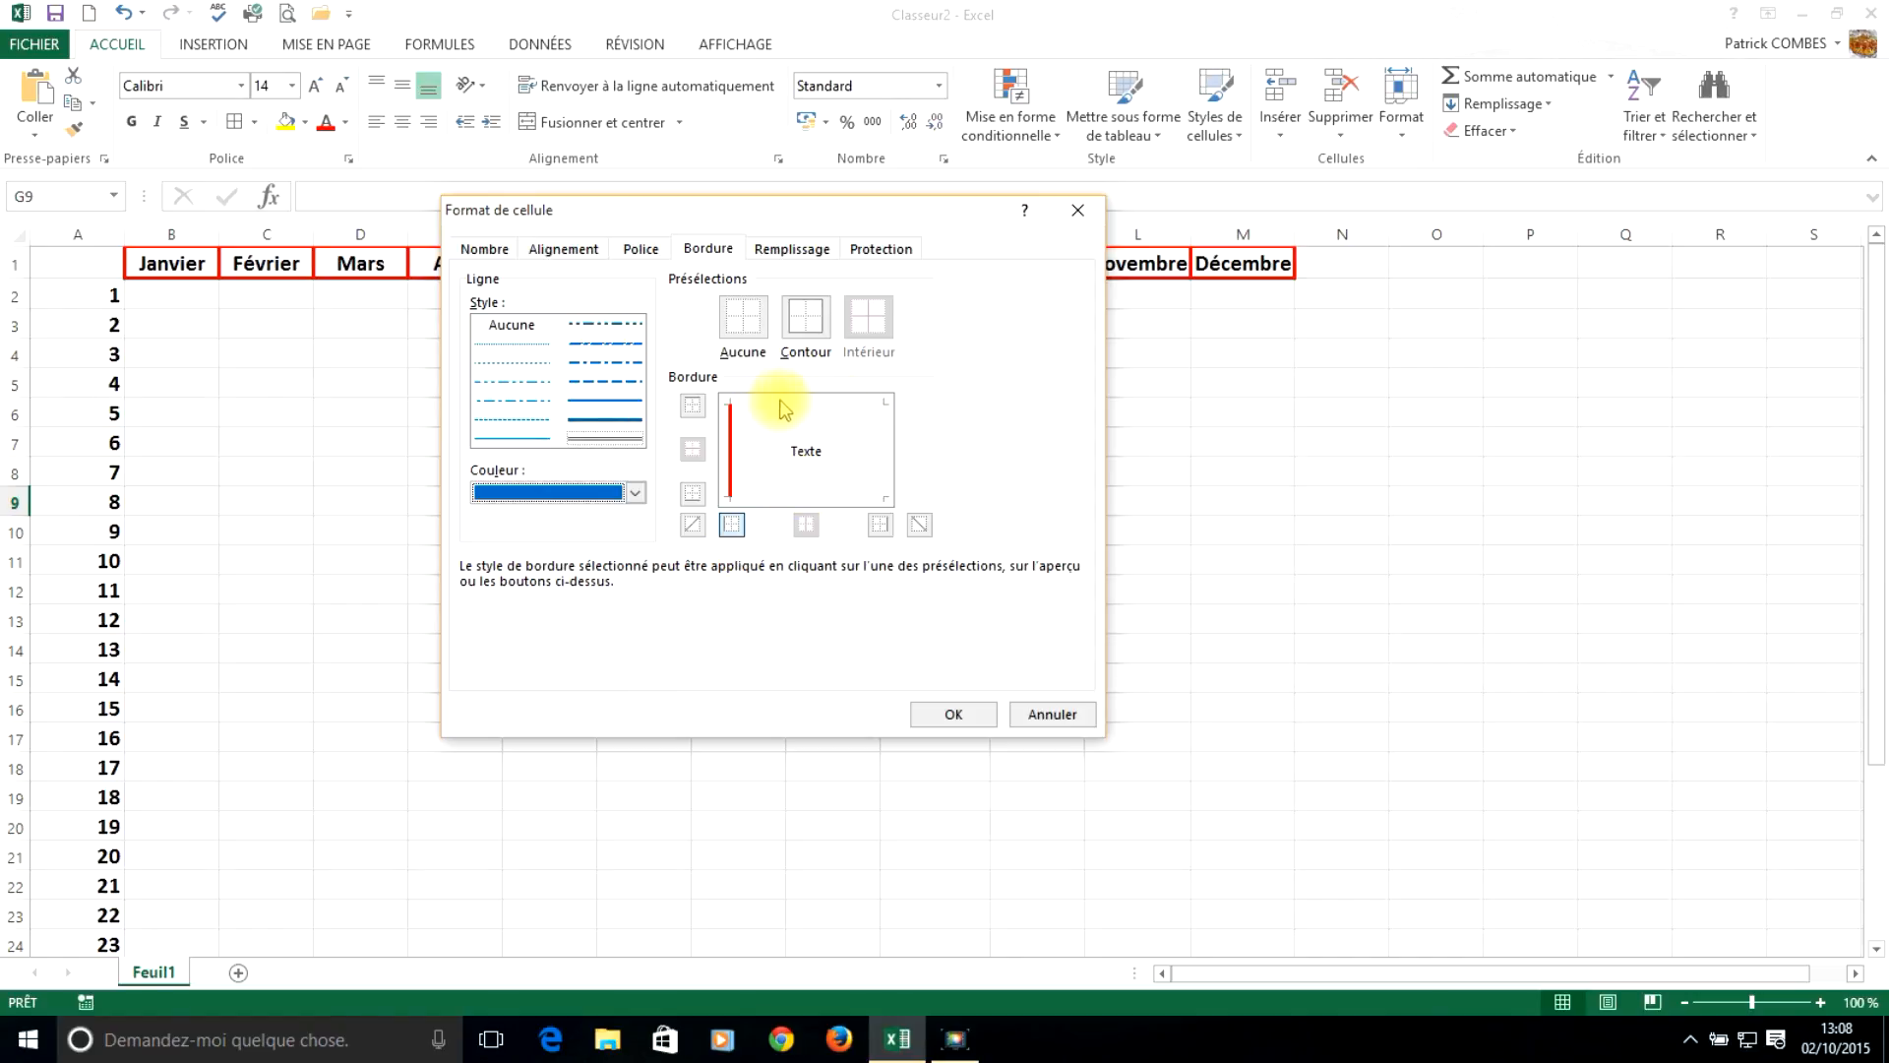
{"action": "left_click", "coordinate": [827, 414]}
Step: Add a thin, broken yellow right border to G9, apply the border settings and inspect the cell up close
{"action": "left_click", "coordinate": [531, 400]}
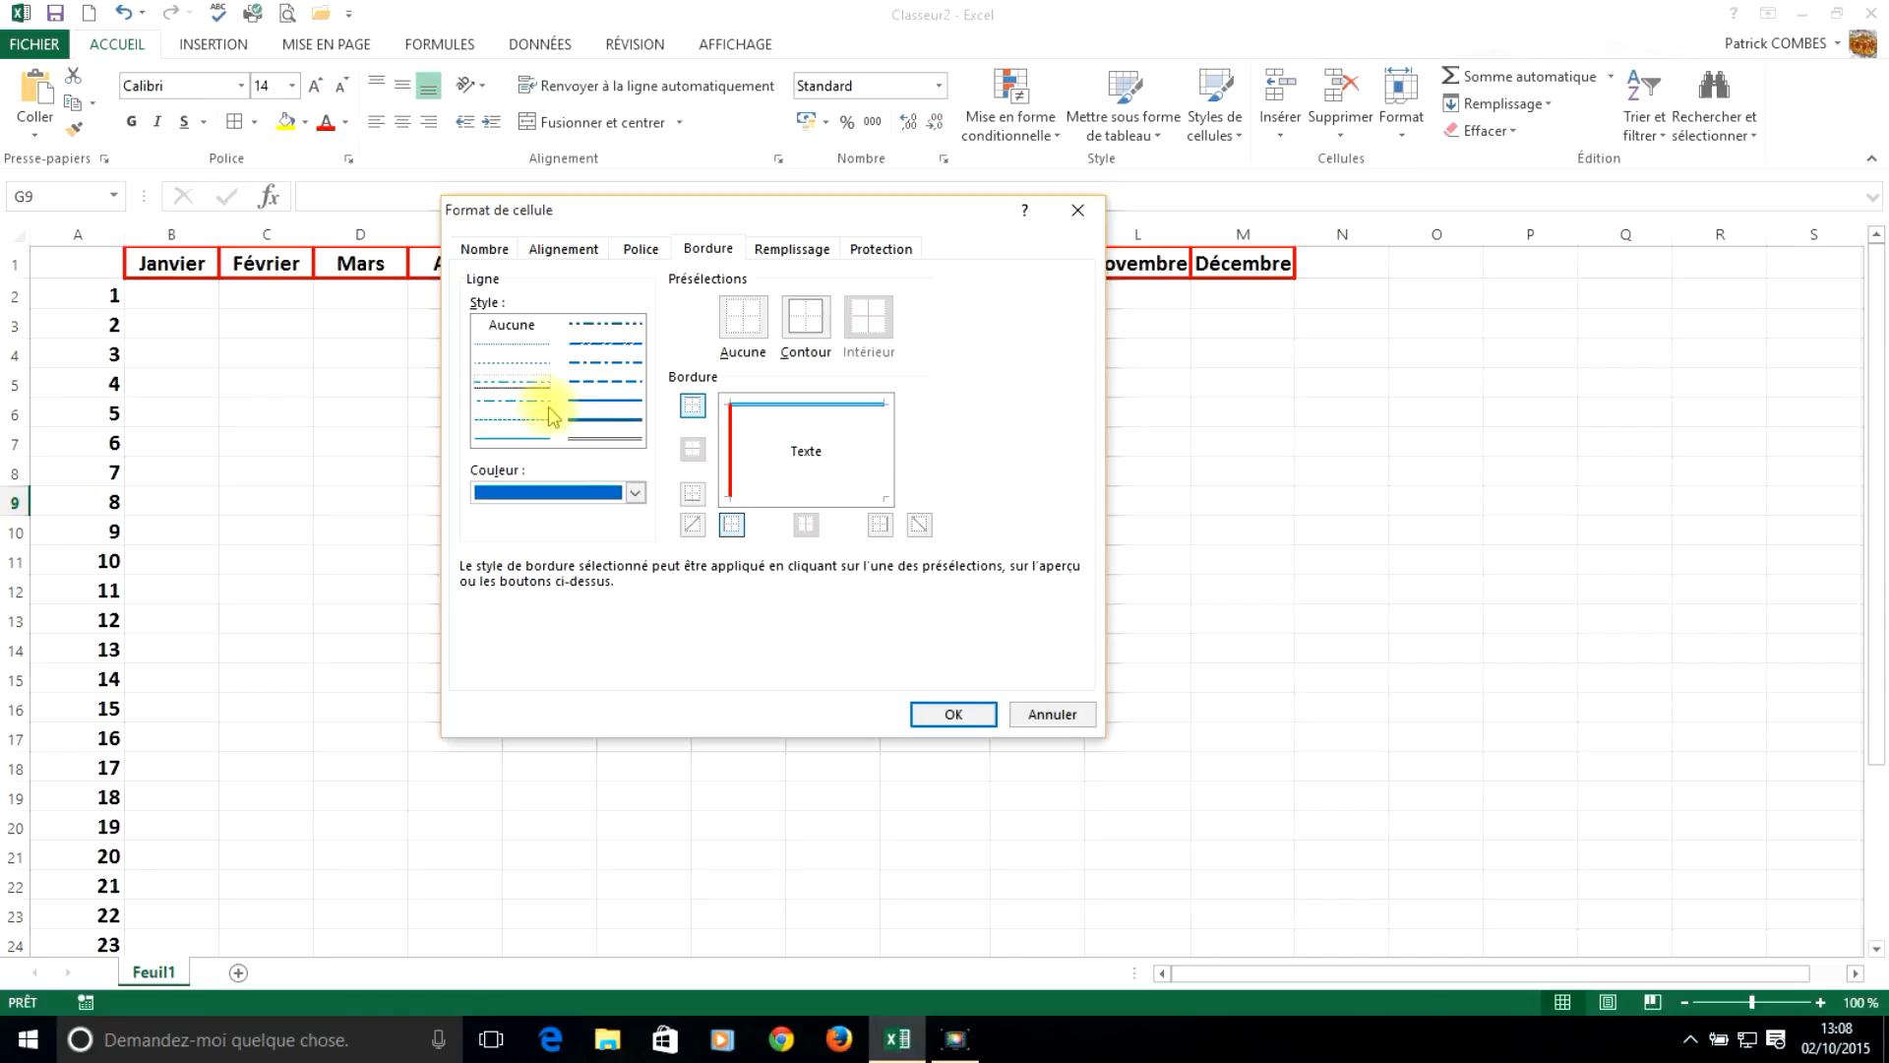
{"action": "left_click", "coordinate": [636, 493]}
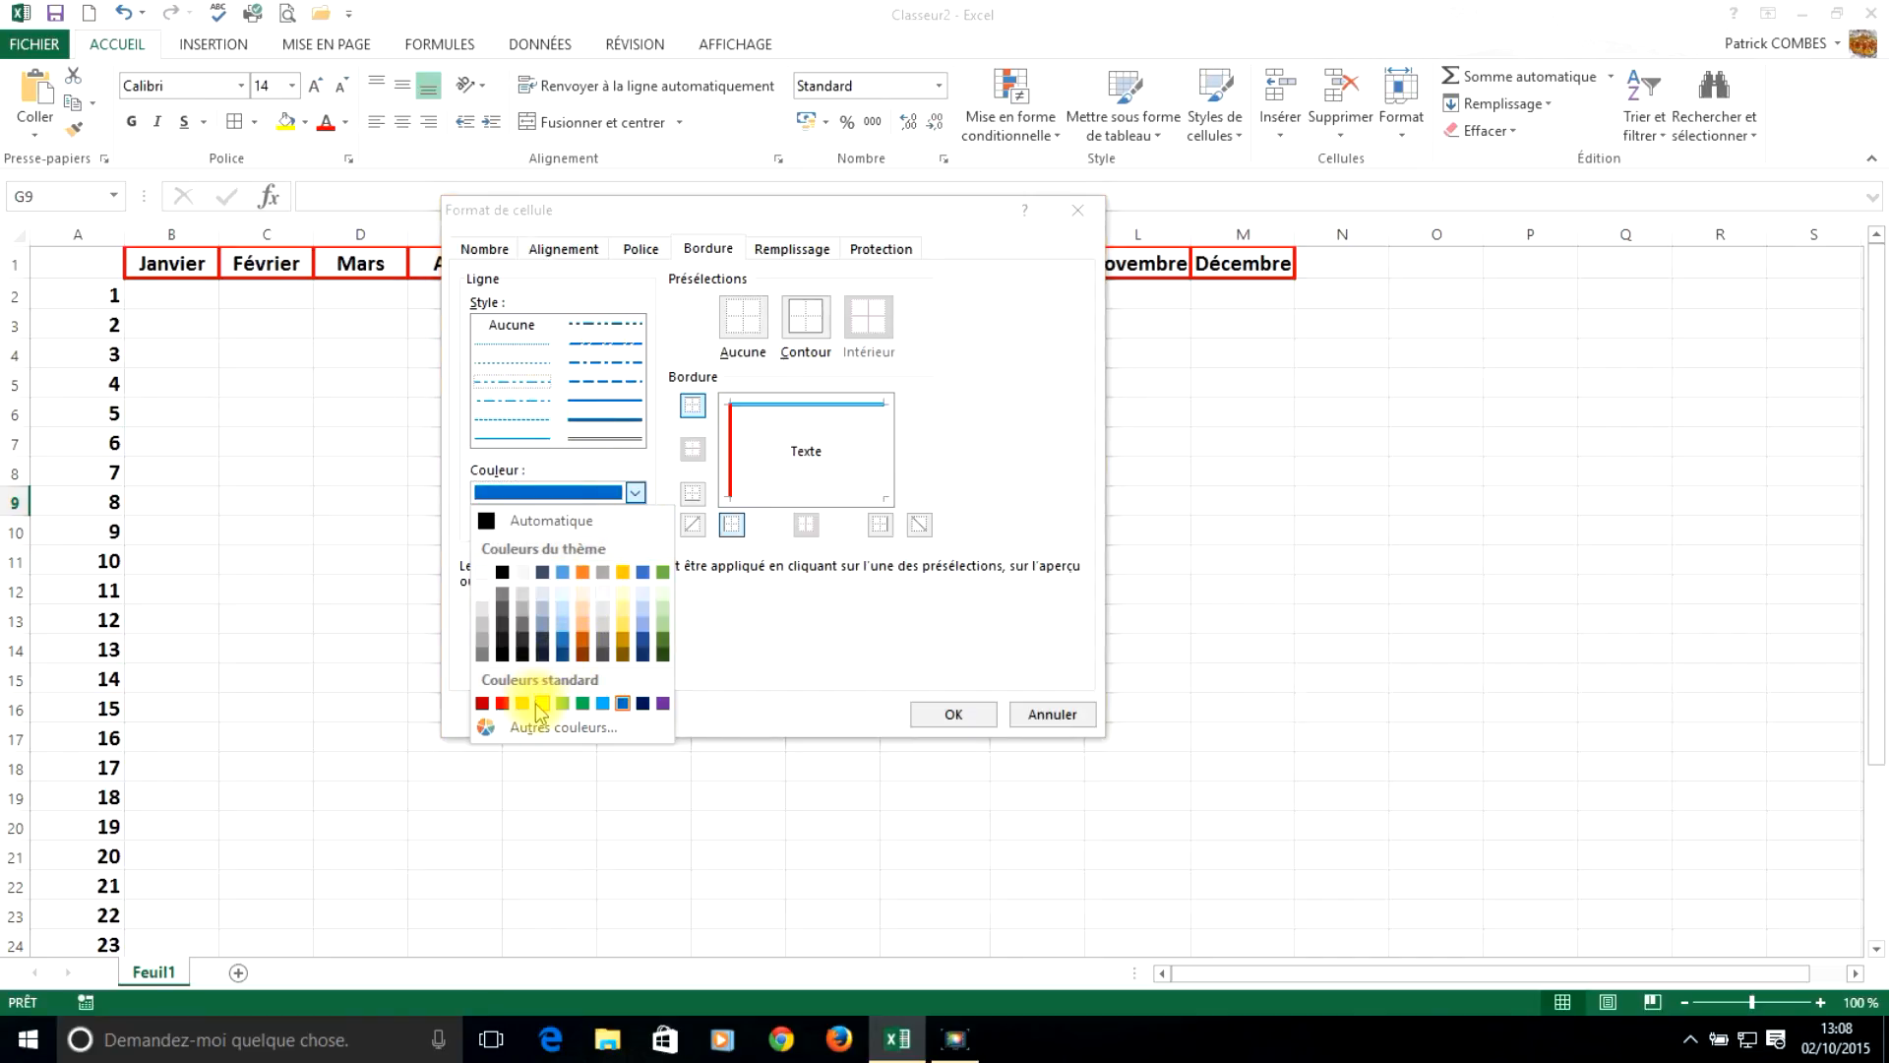
{"action": "left_click", "coordinate": [542, 702]}
{"action": "left_click", "coordinate": [881, 526]}
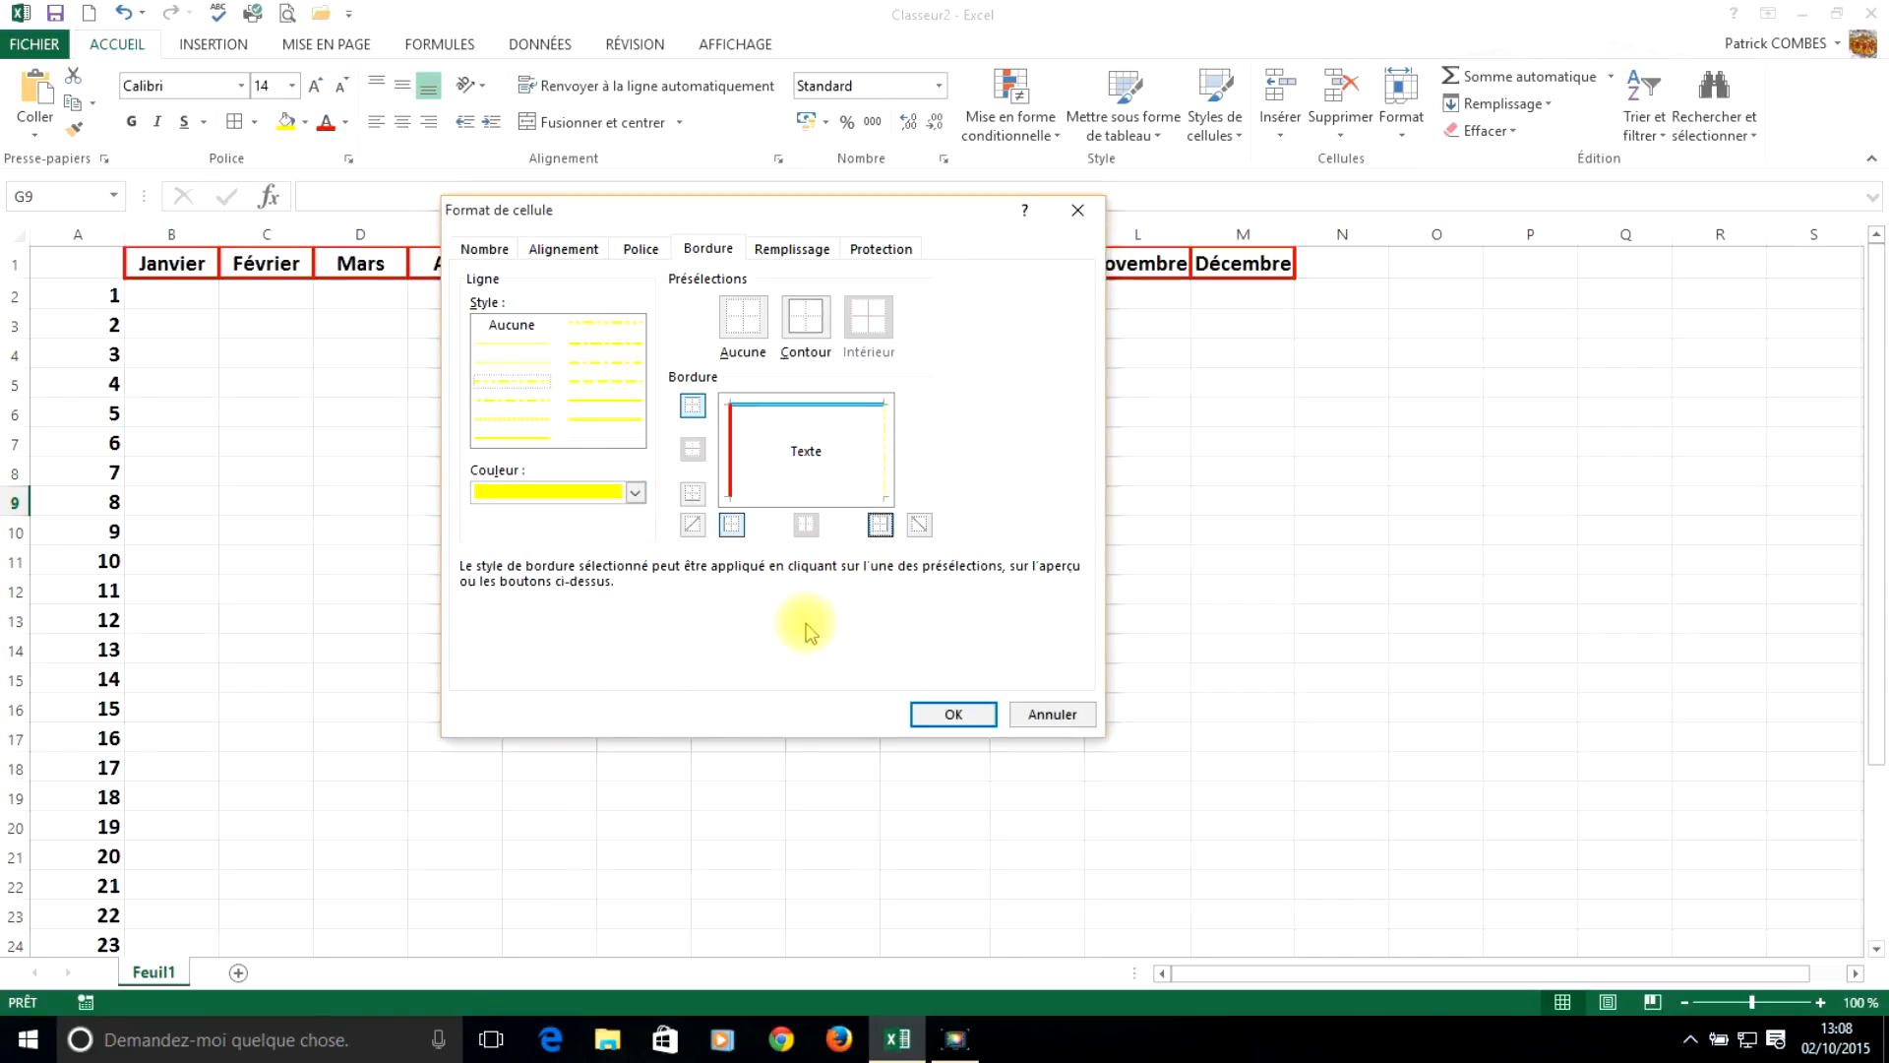
{"action": "left_click", "coordinate": [952, 714]}
{"action": "left_click", "coordinate": [764, 506]}
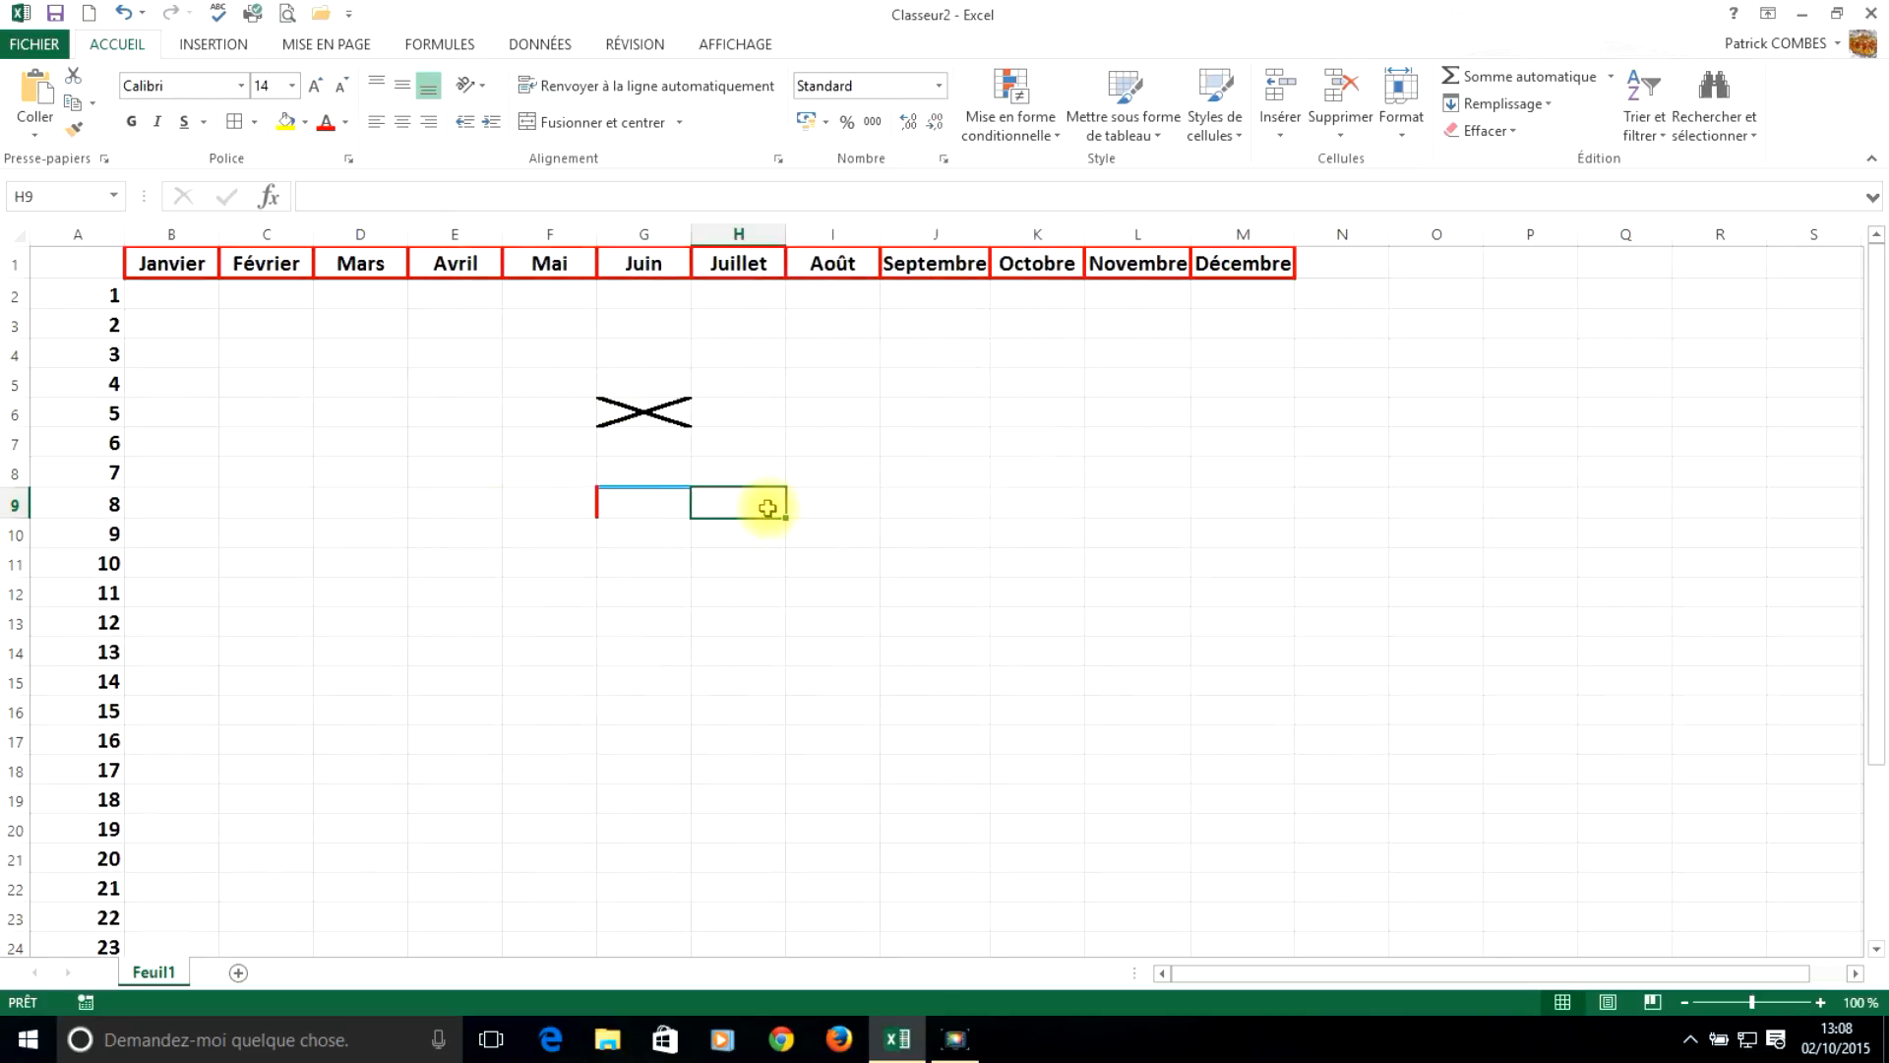
{"action": "left_click", "coordinate": [799, 447]}
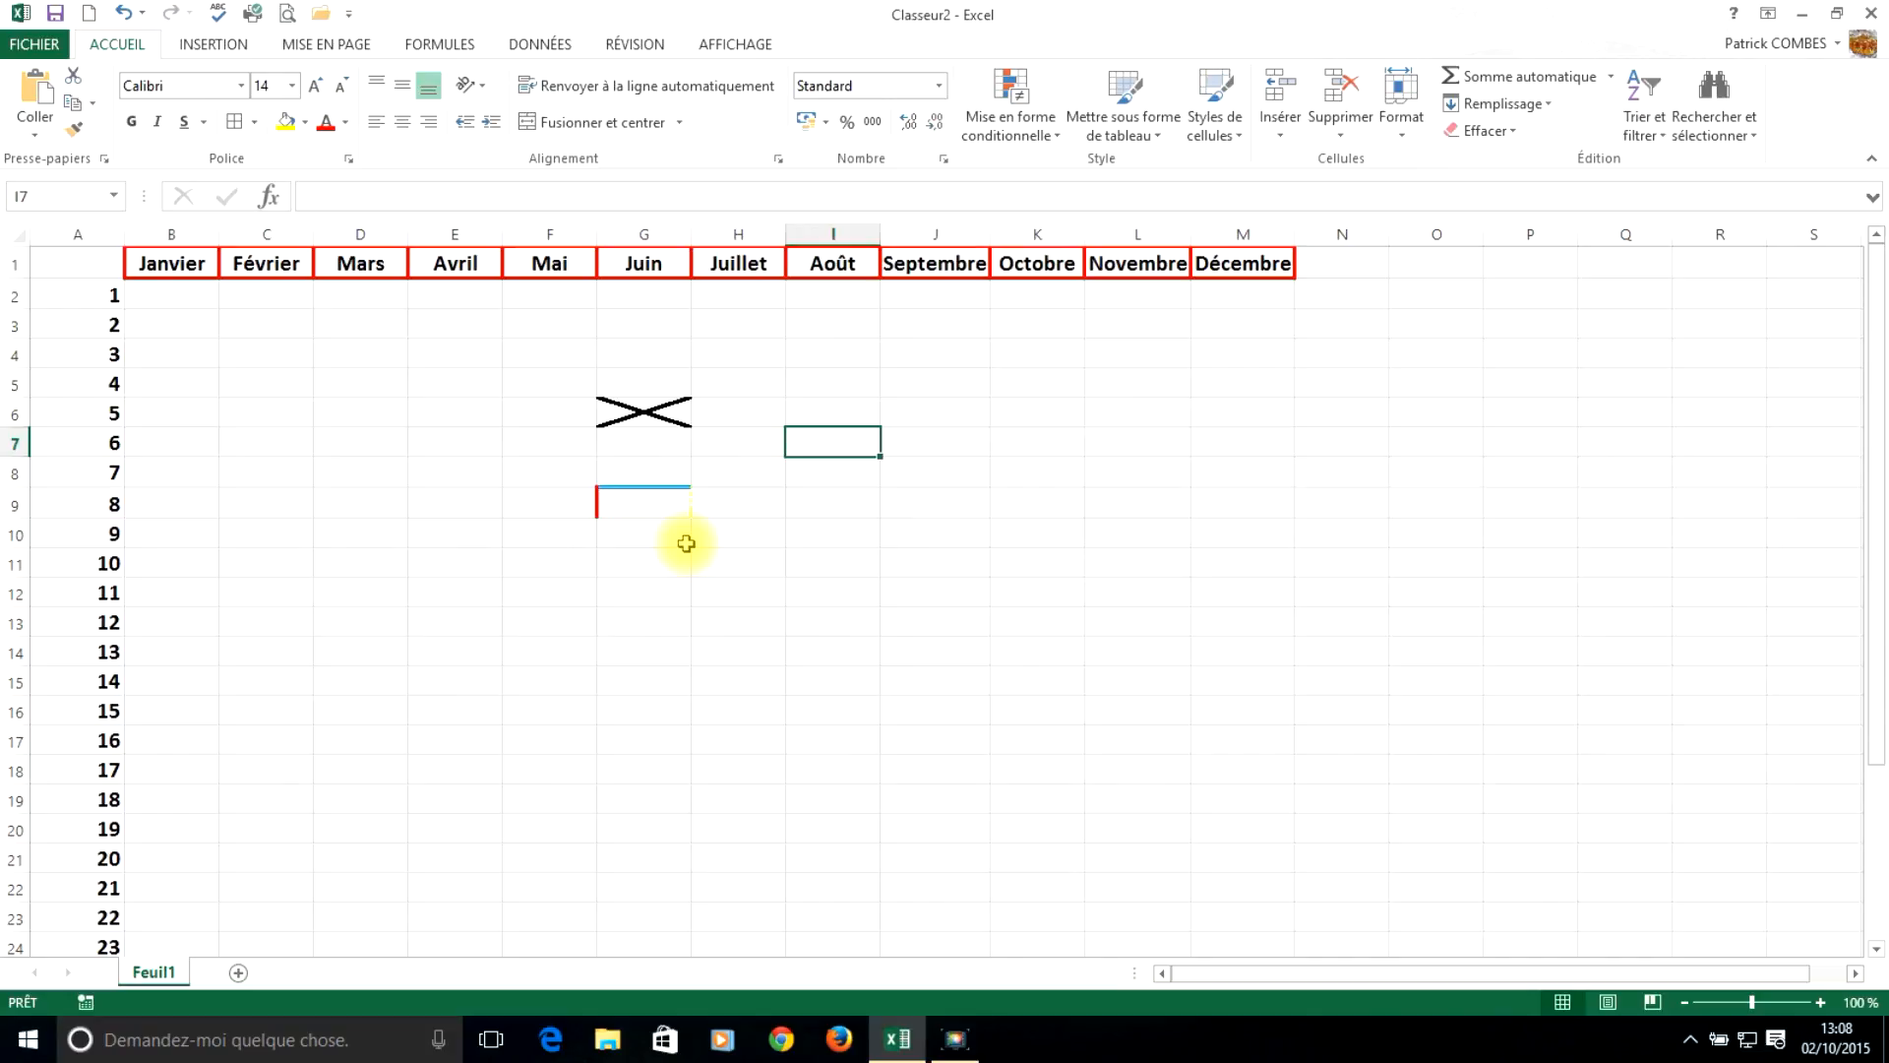
{"action": "scroll", "coordinate": [664, 518], "scroll_direction": "up", "scroll_amount": 9}
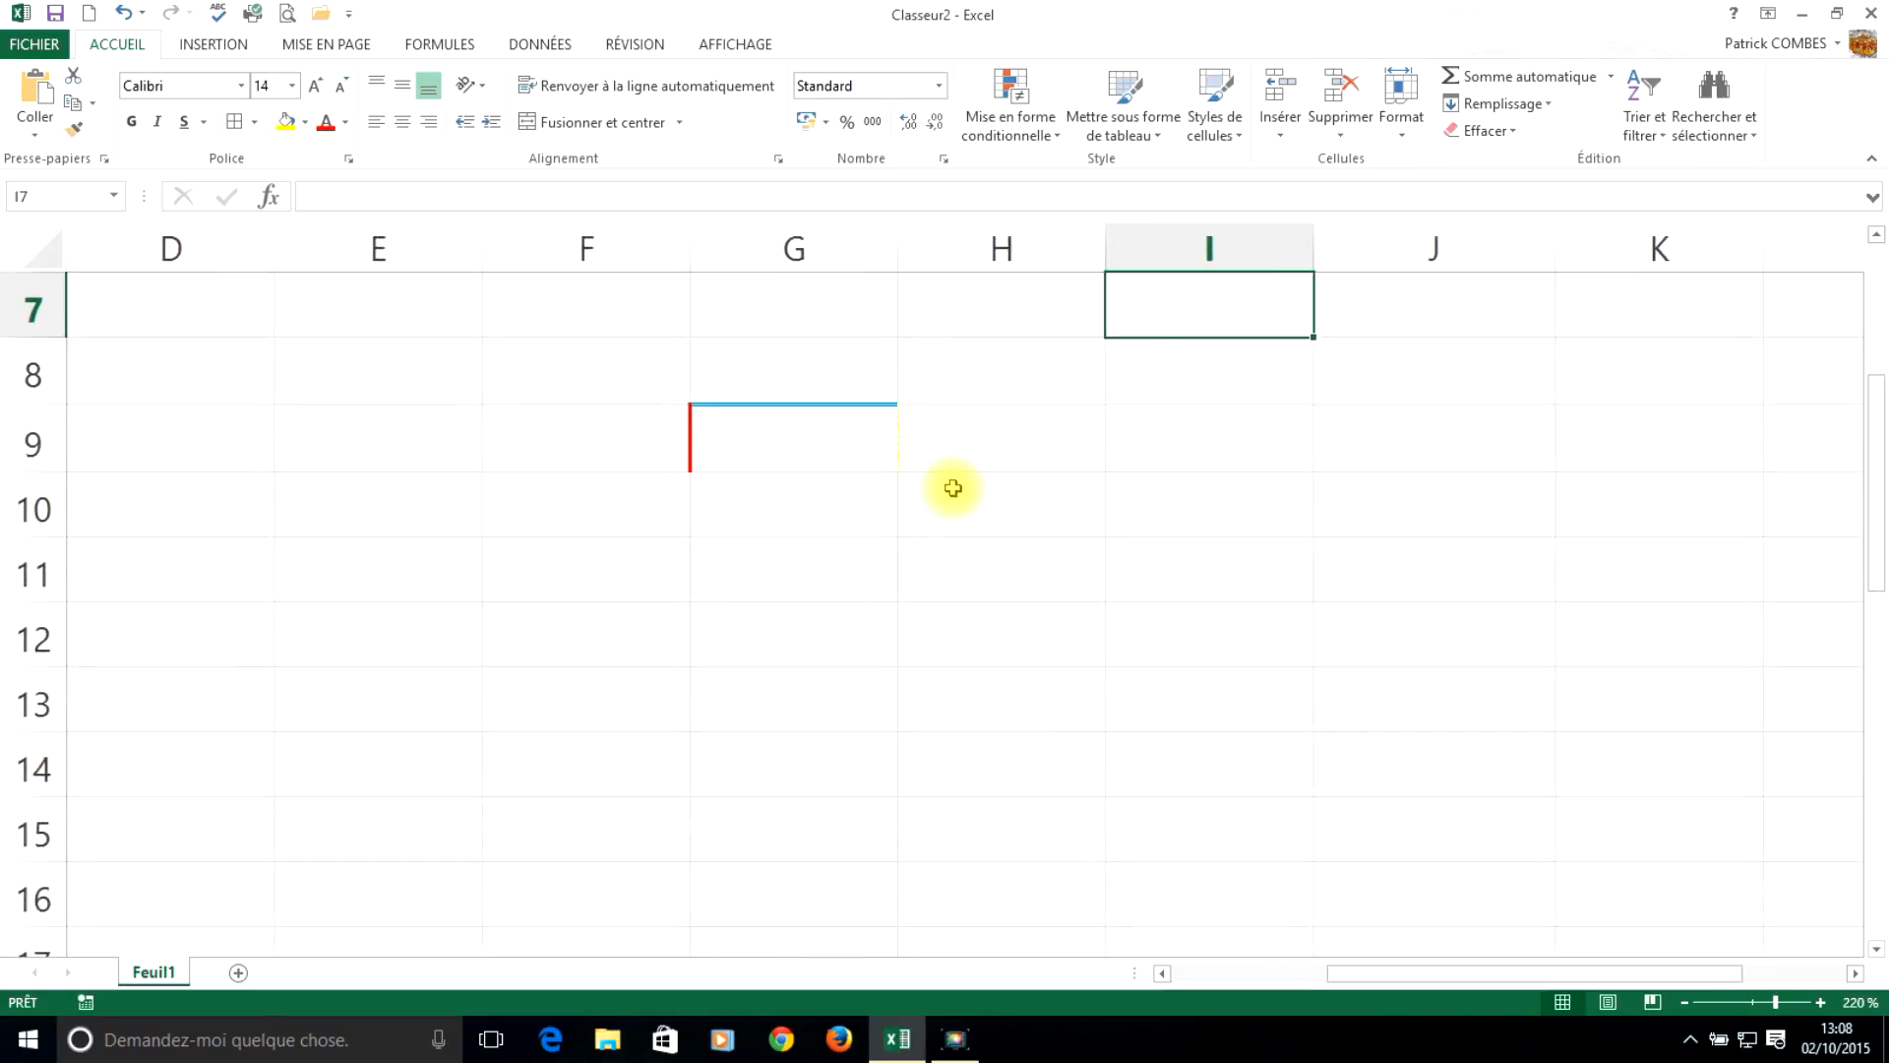
{"action": "scroll", "coordinate": [882, 480], "scroll_direction": "down", "scroll_amount": 10}
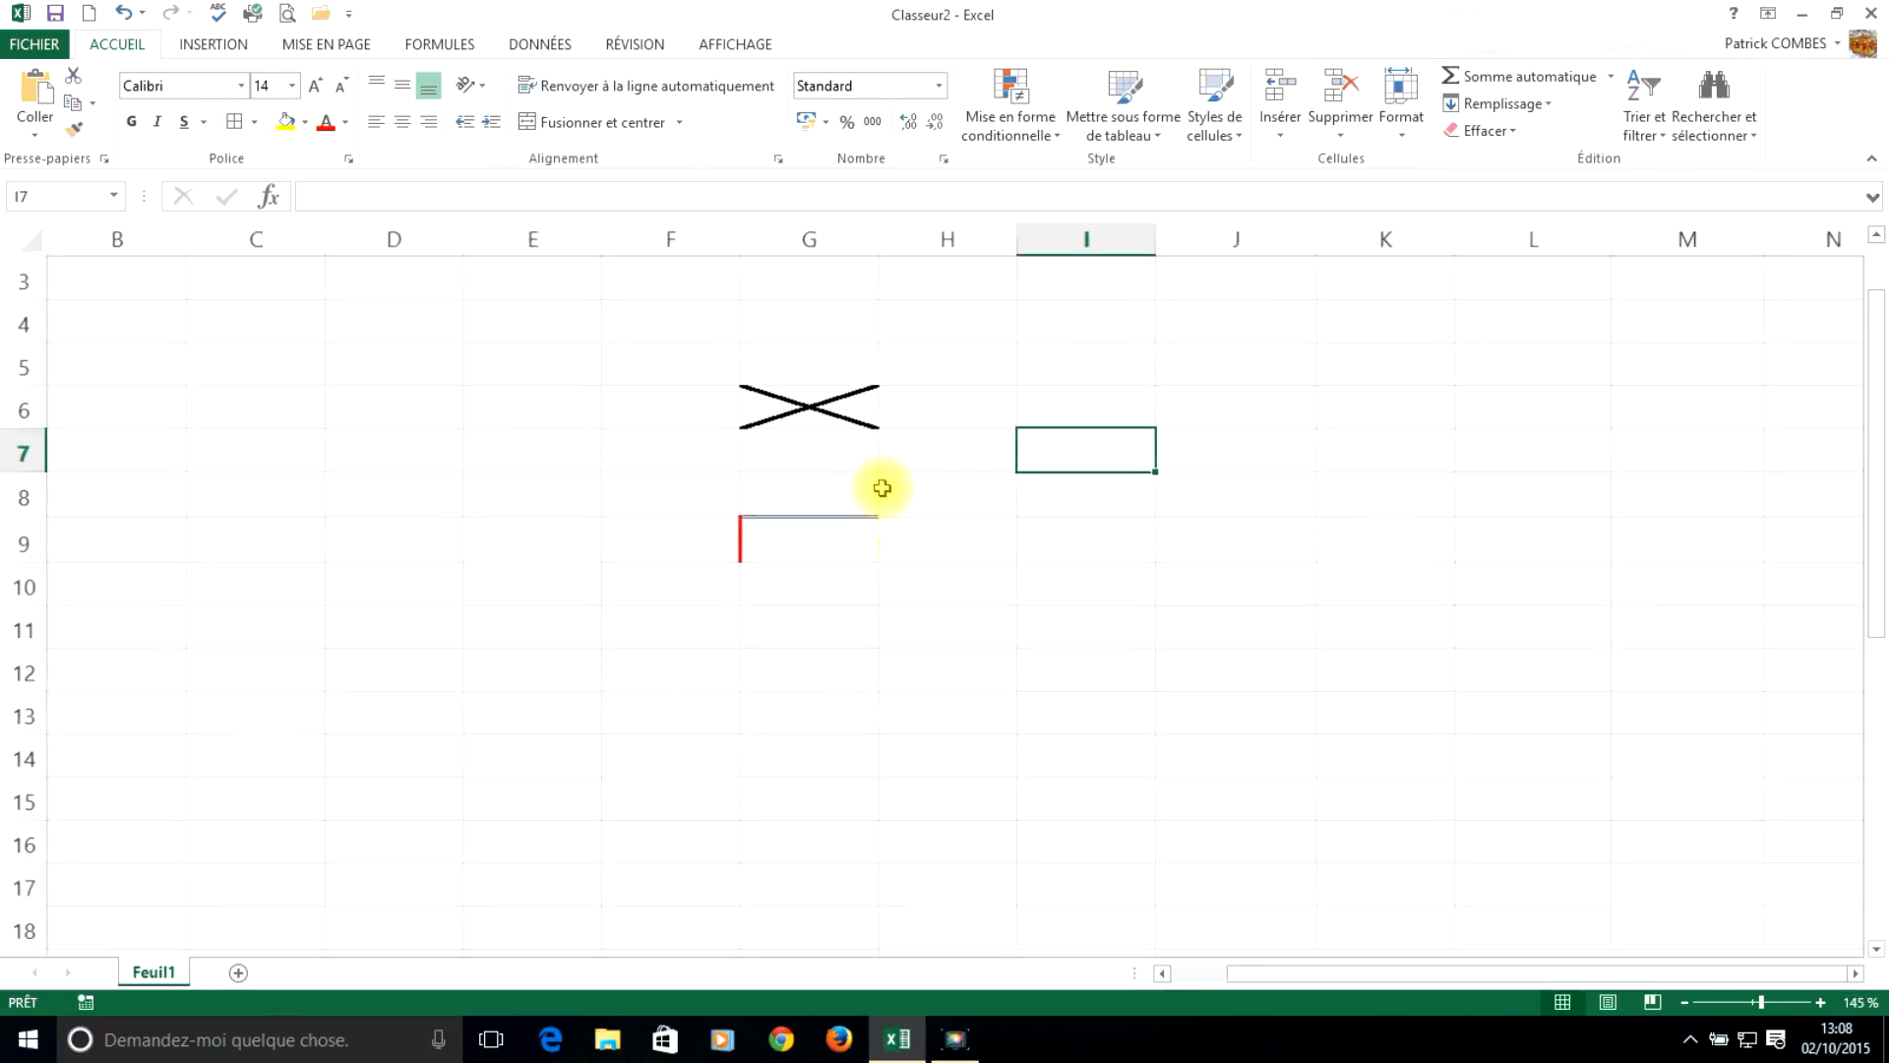
{"action": "scroll", "coordinate": [875, 486], "scroll_direction": "up", "scroll_amount": 1}
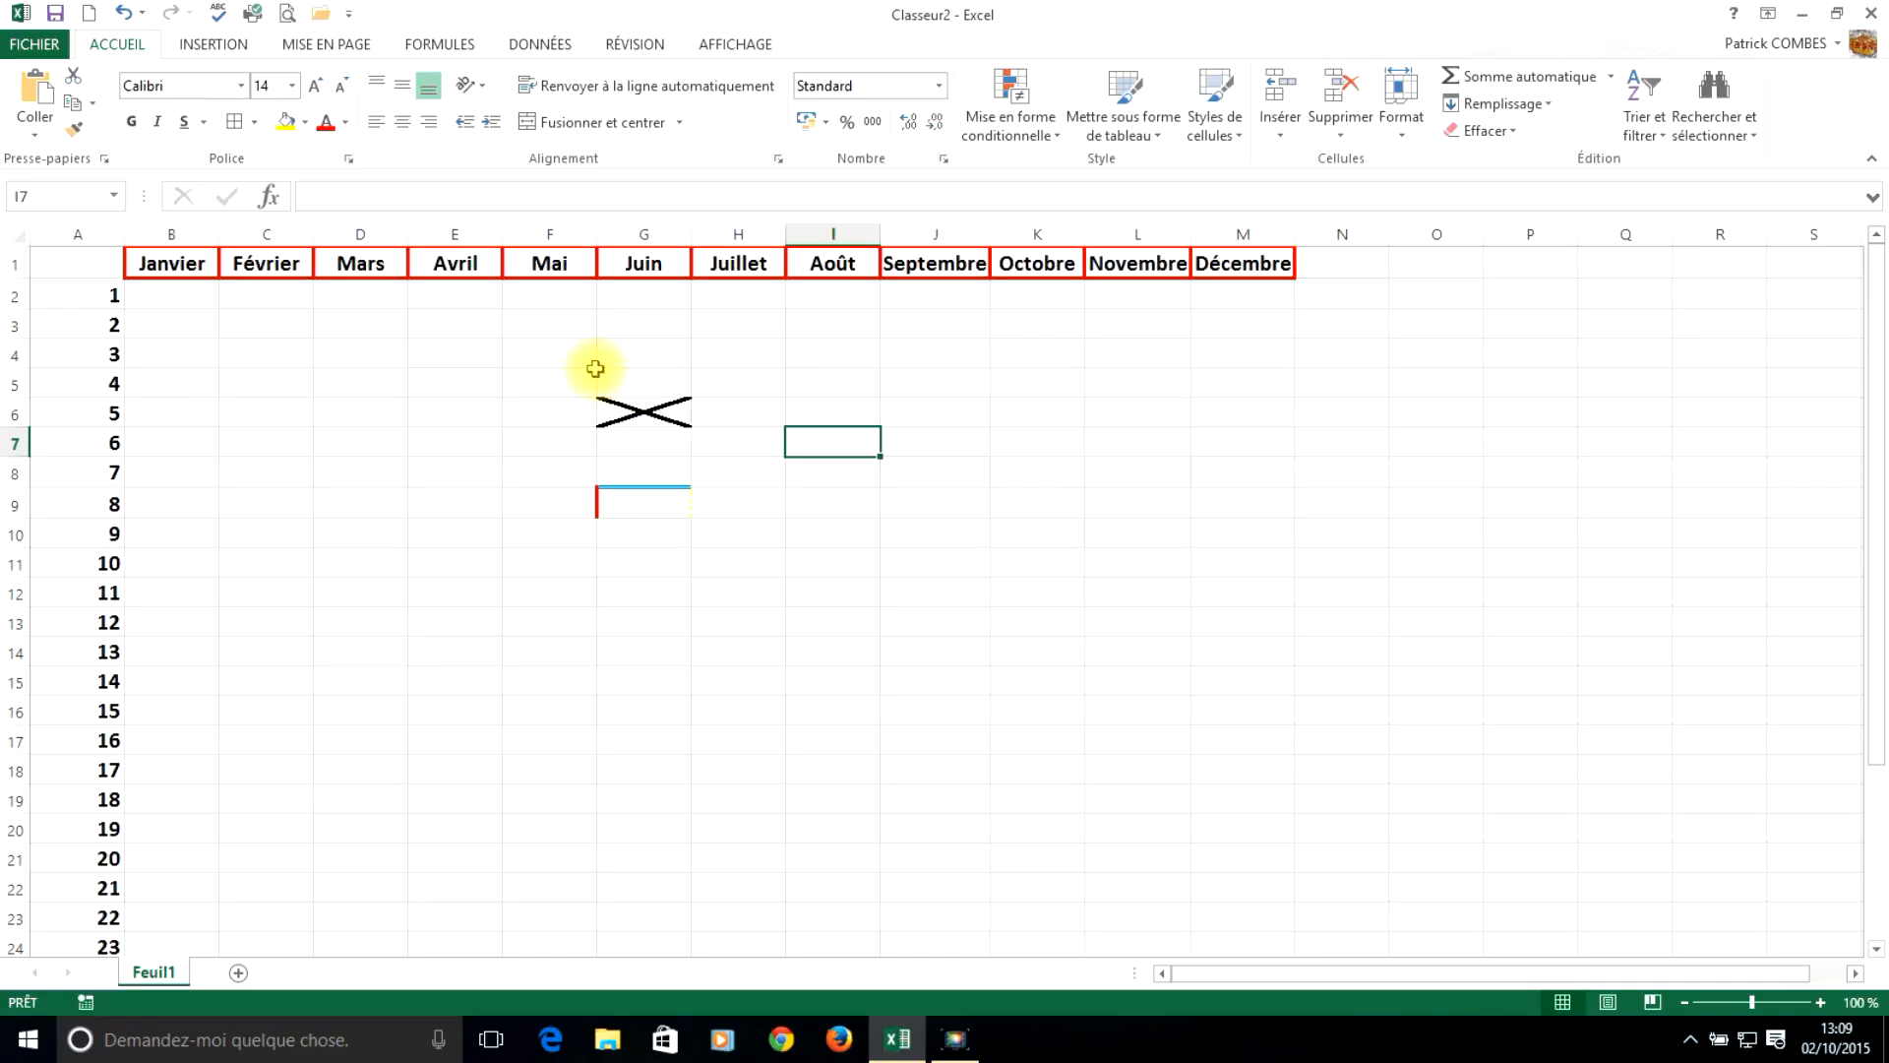
Step: Remove all borders from cells G6:G9, including the diagonal cross and the coloured edges
{"action": "left_click_drag", "start_coordinate": [640, 411], "coordinate": [637, 499]}
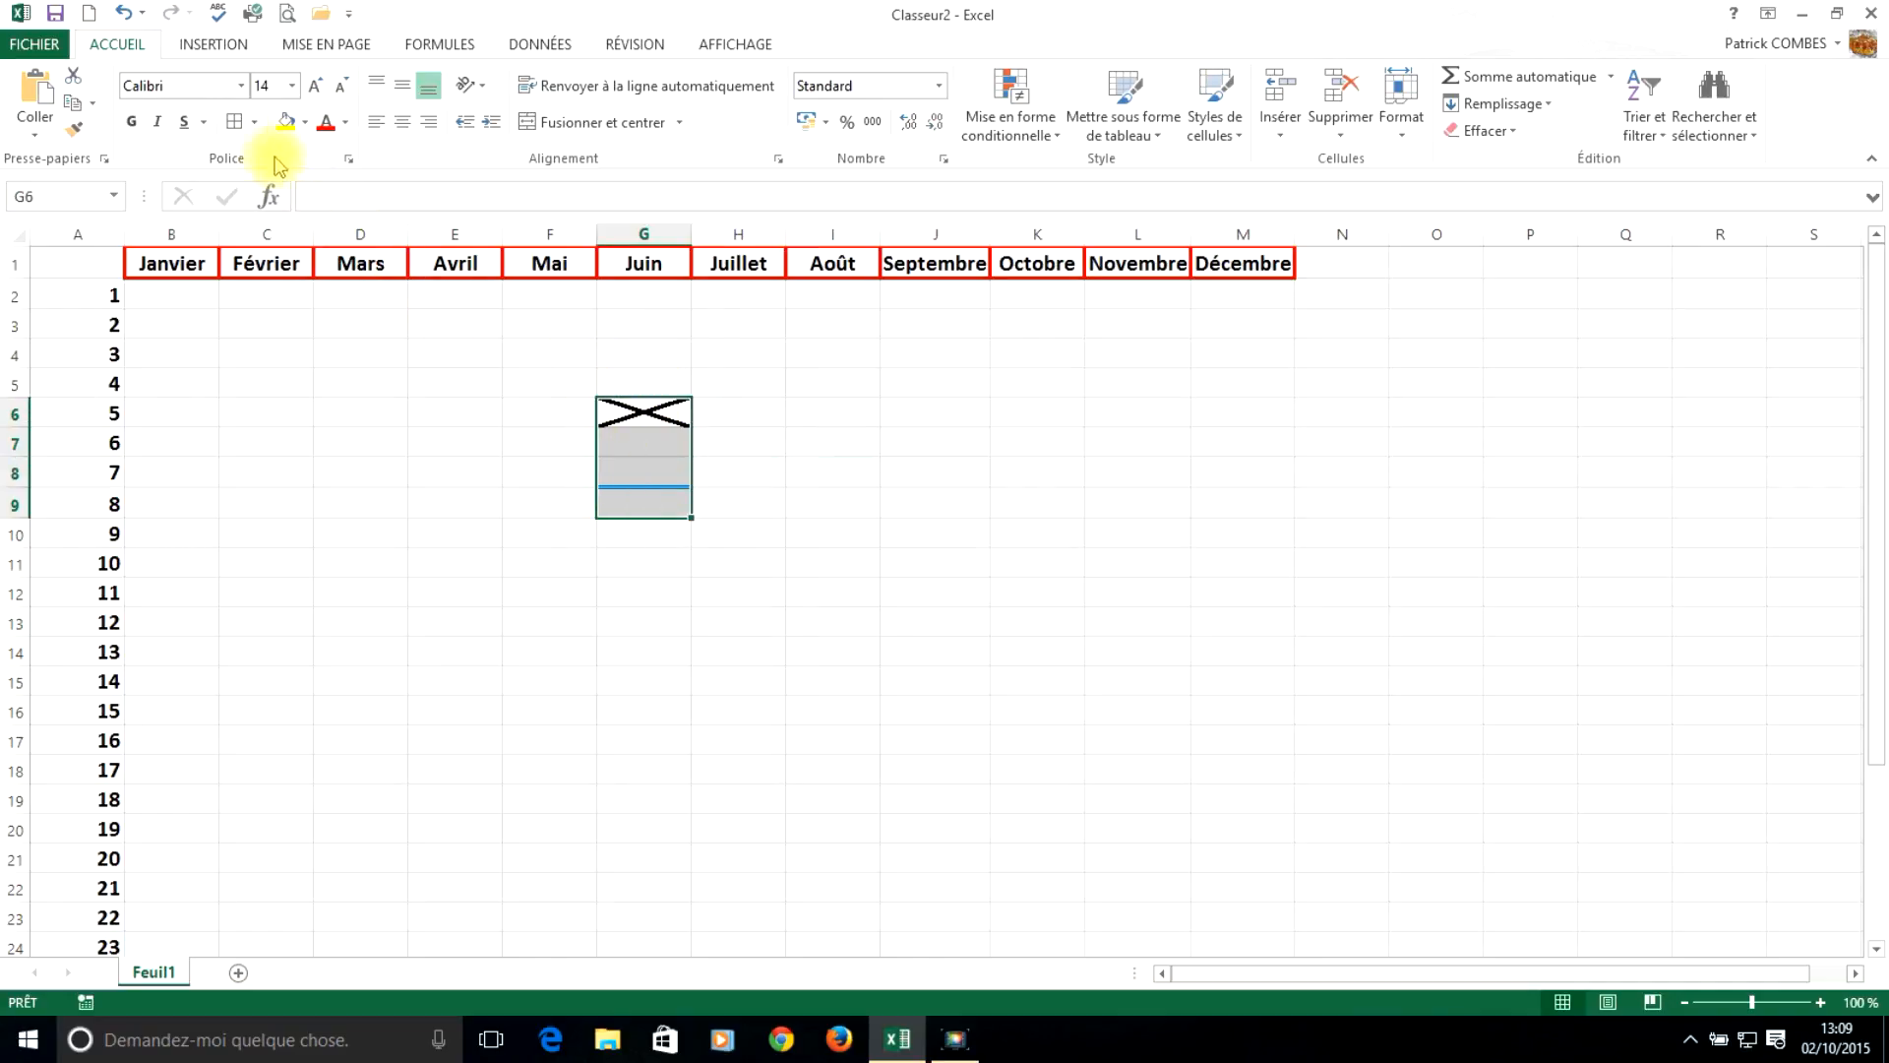
{"action": "left_click", "coordinate": [254, 123]}
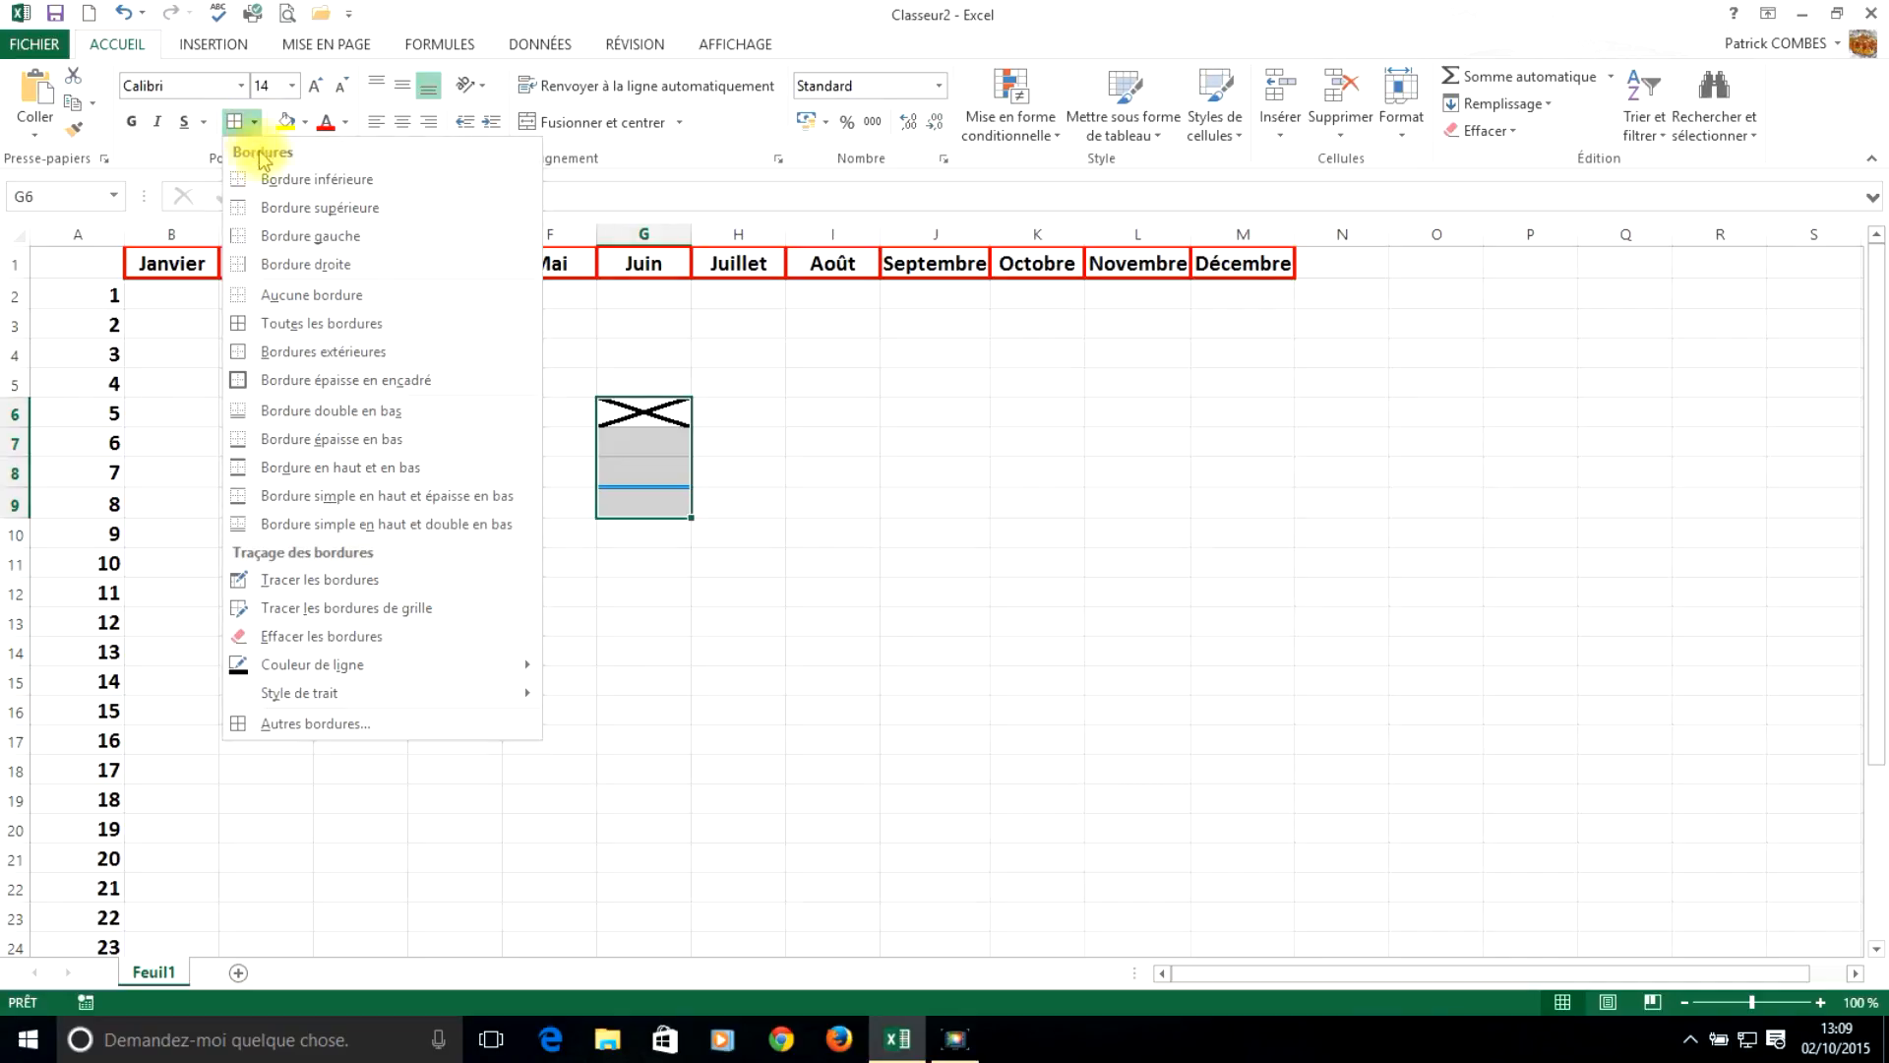
{"action": "left_click", "coordinate": [330, 295]}
{"action": "left_click", "coordinate": [497, 438]}
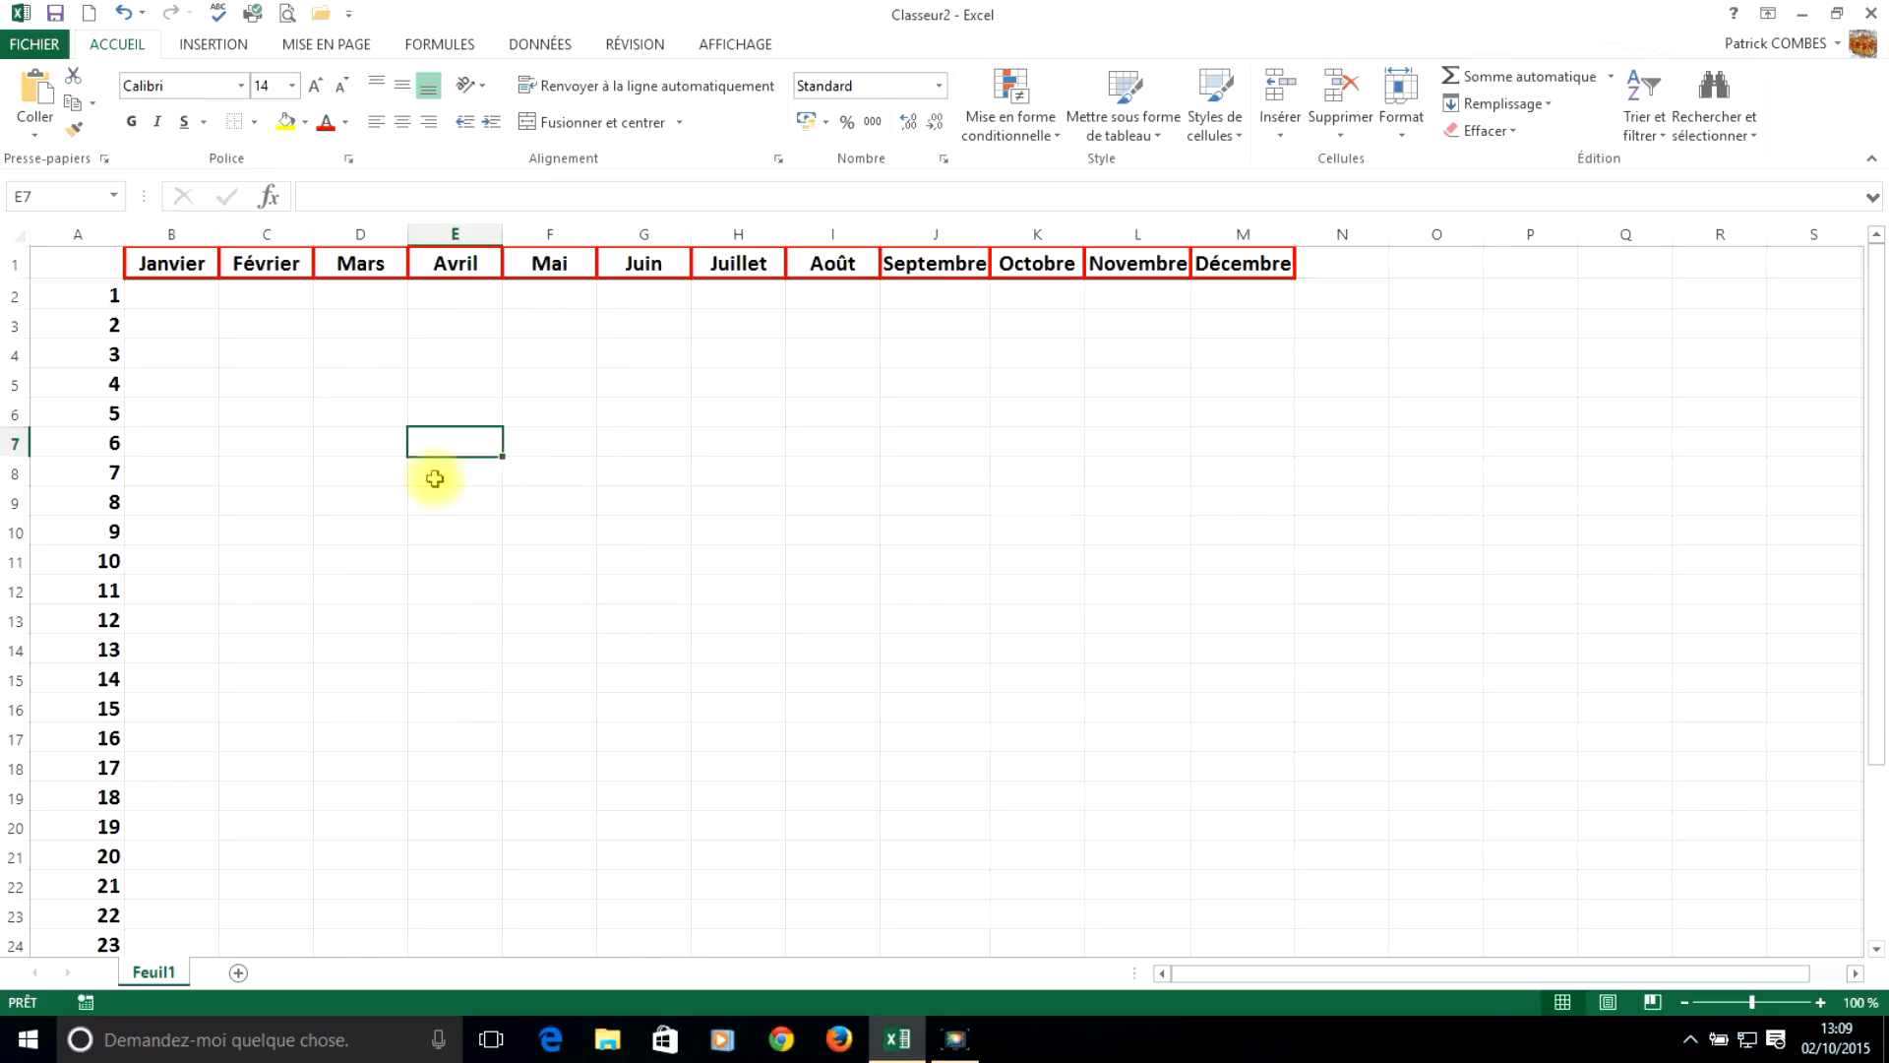
Step: Draw individual border lines under E7, along the right edges of E8 and E9, and under F9 and G6
{"action": "left_click", "coordinate": [255, 123]}
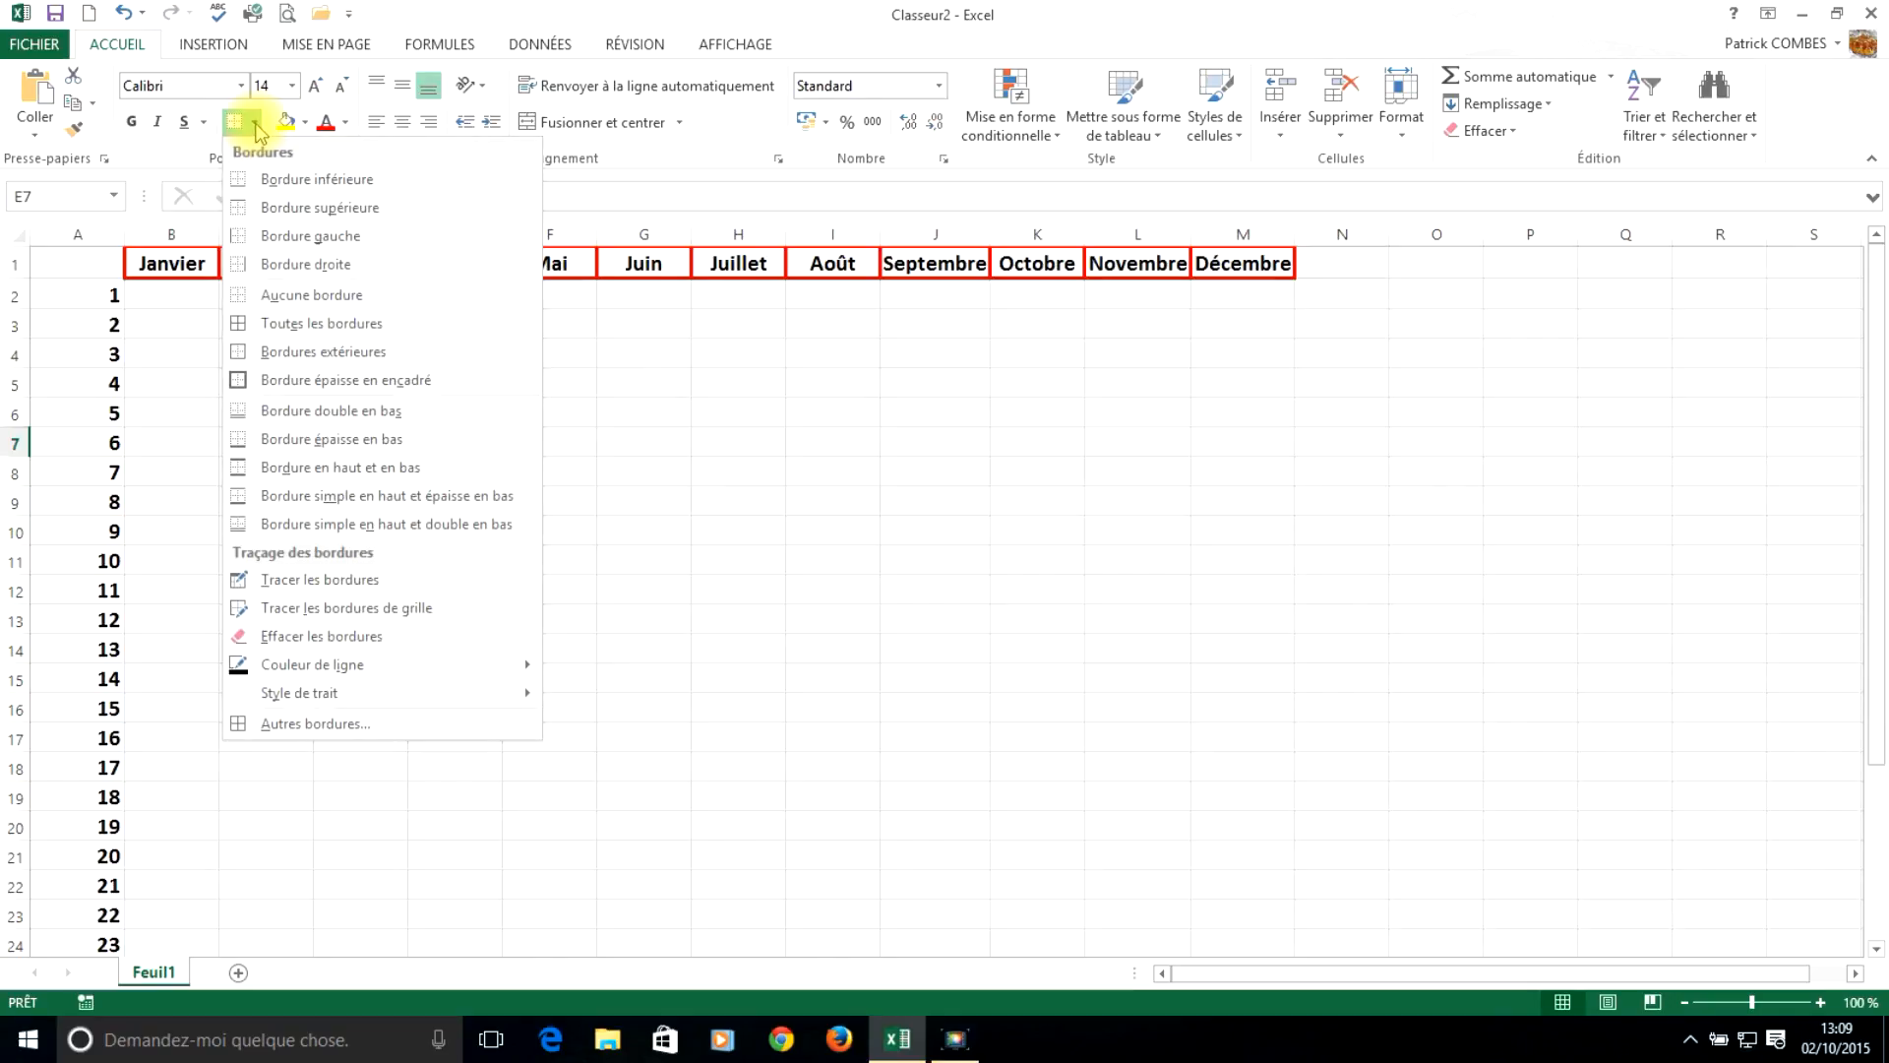
{"action": "left_click", "coordinate": [335, 581]}
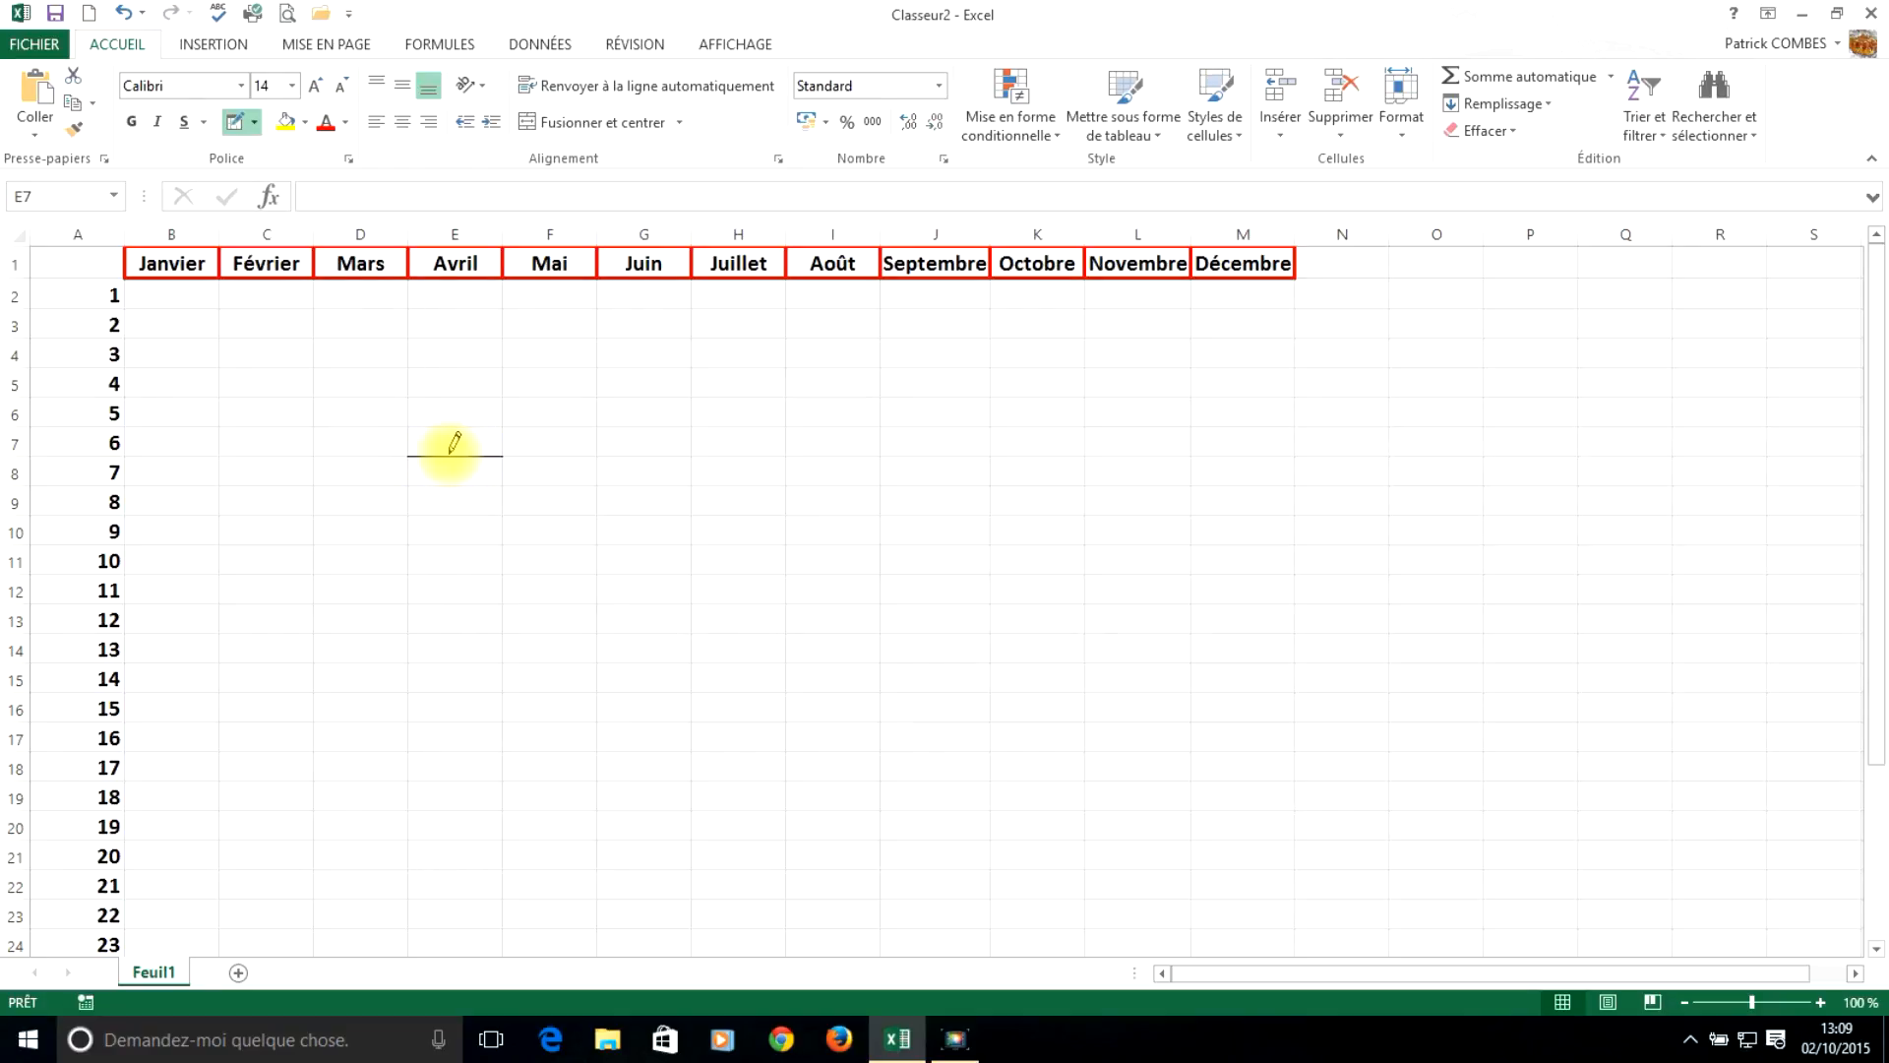
{"action": "left_click", "coordinate": [501, 474]}
{"action": "left_click", "coordinate": [502, 502]}
{"action": "left_click", "coordinate": [559, 514]}
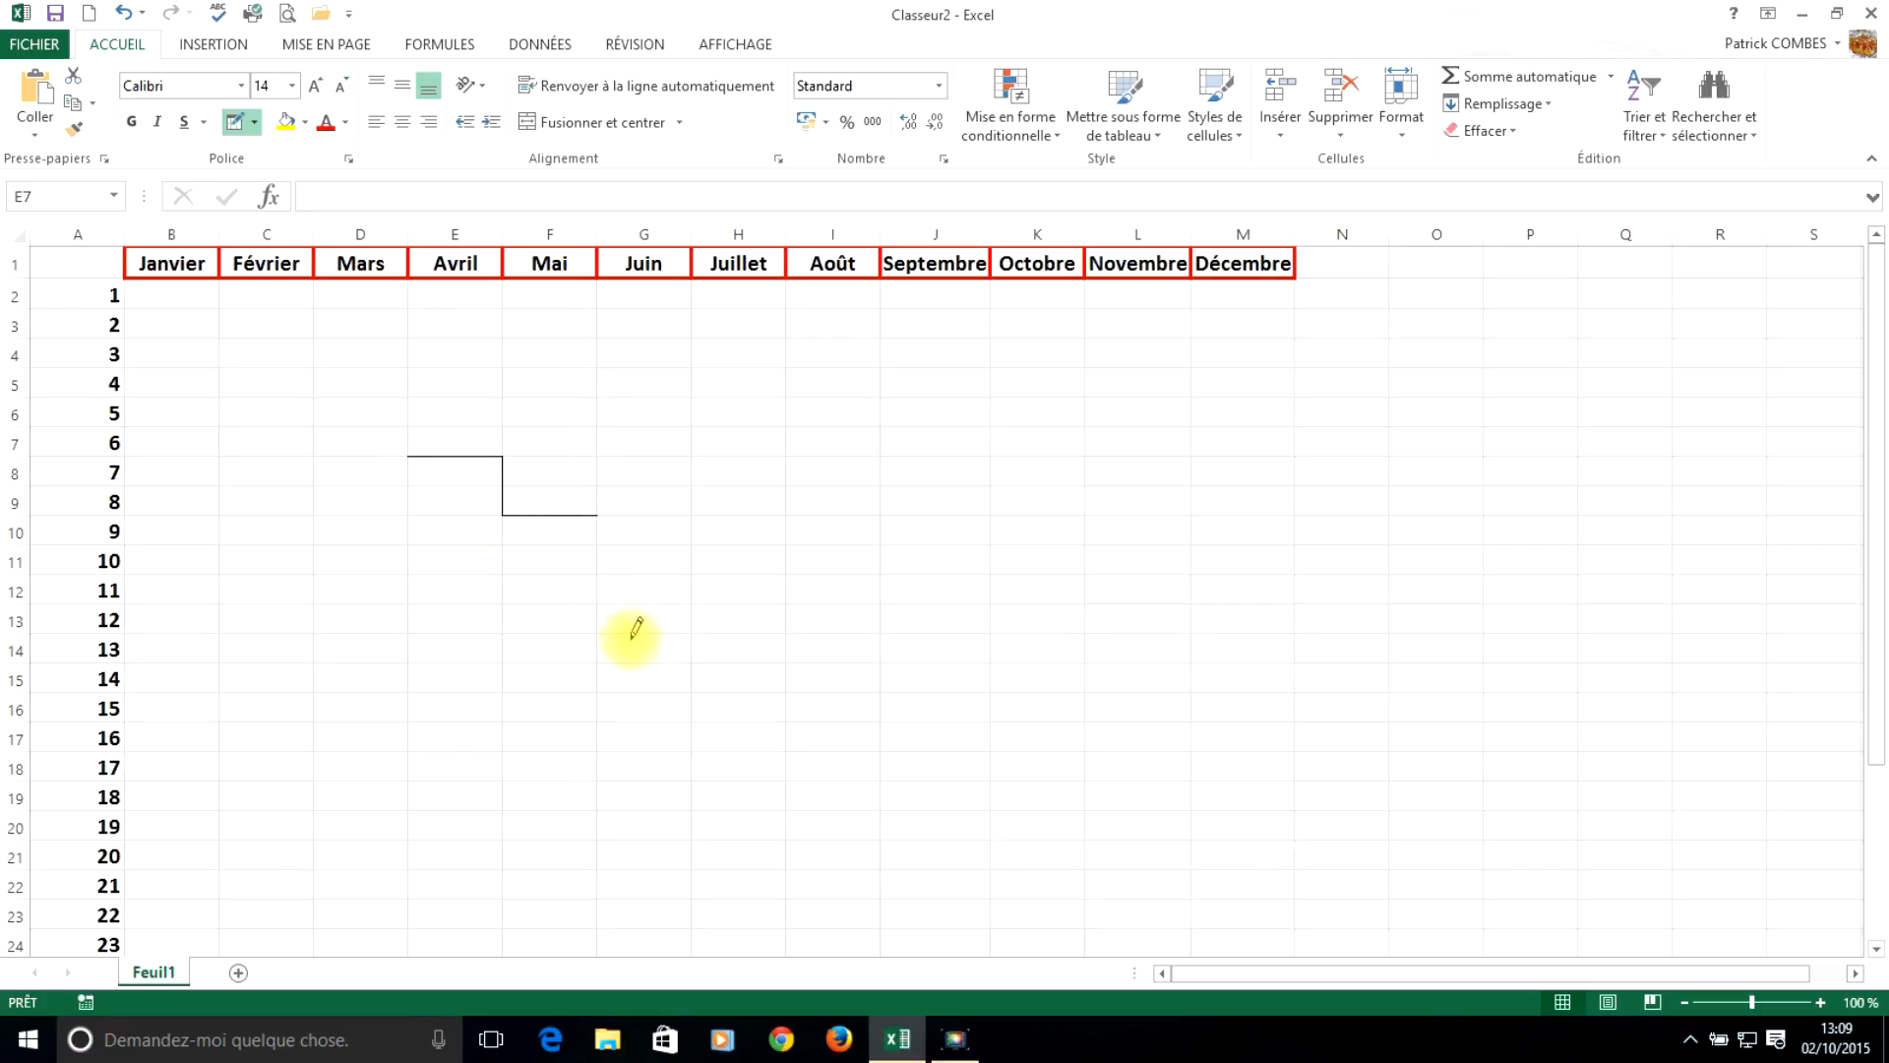
{"action": "left_click", "coordinate": [660, 426]}
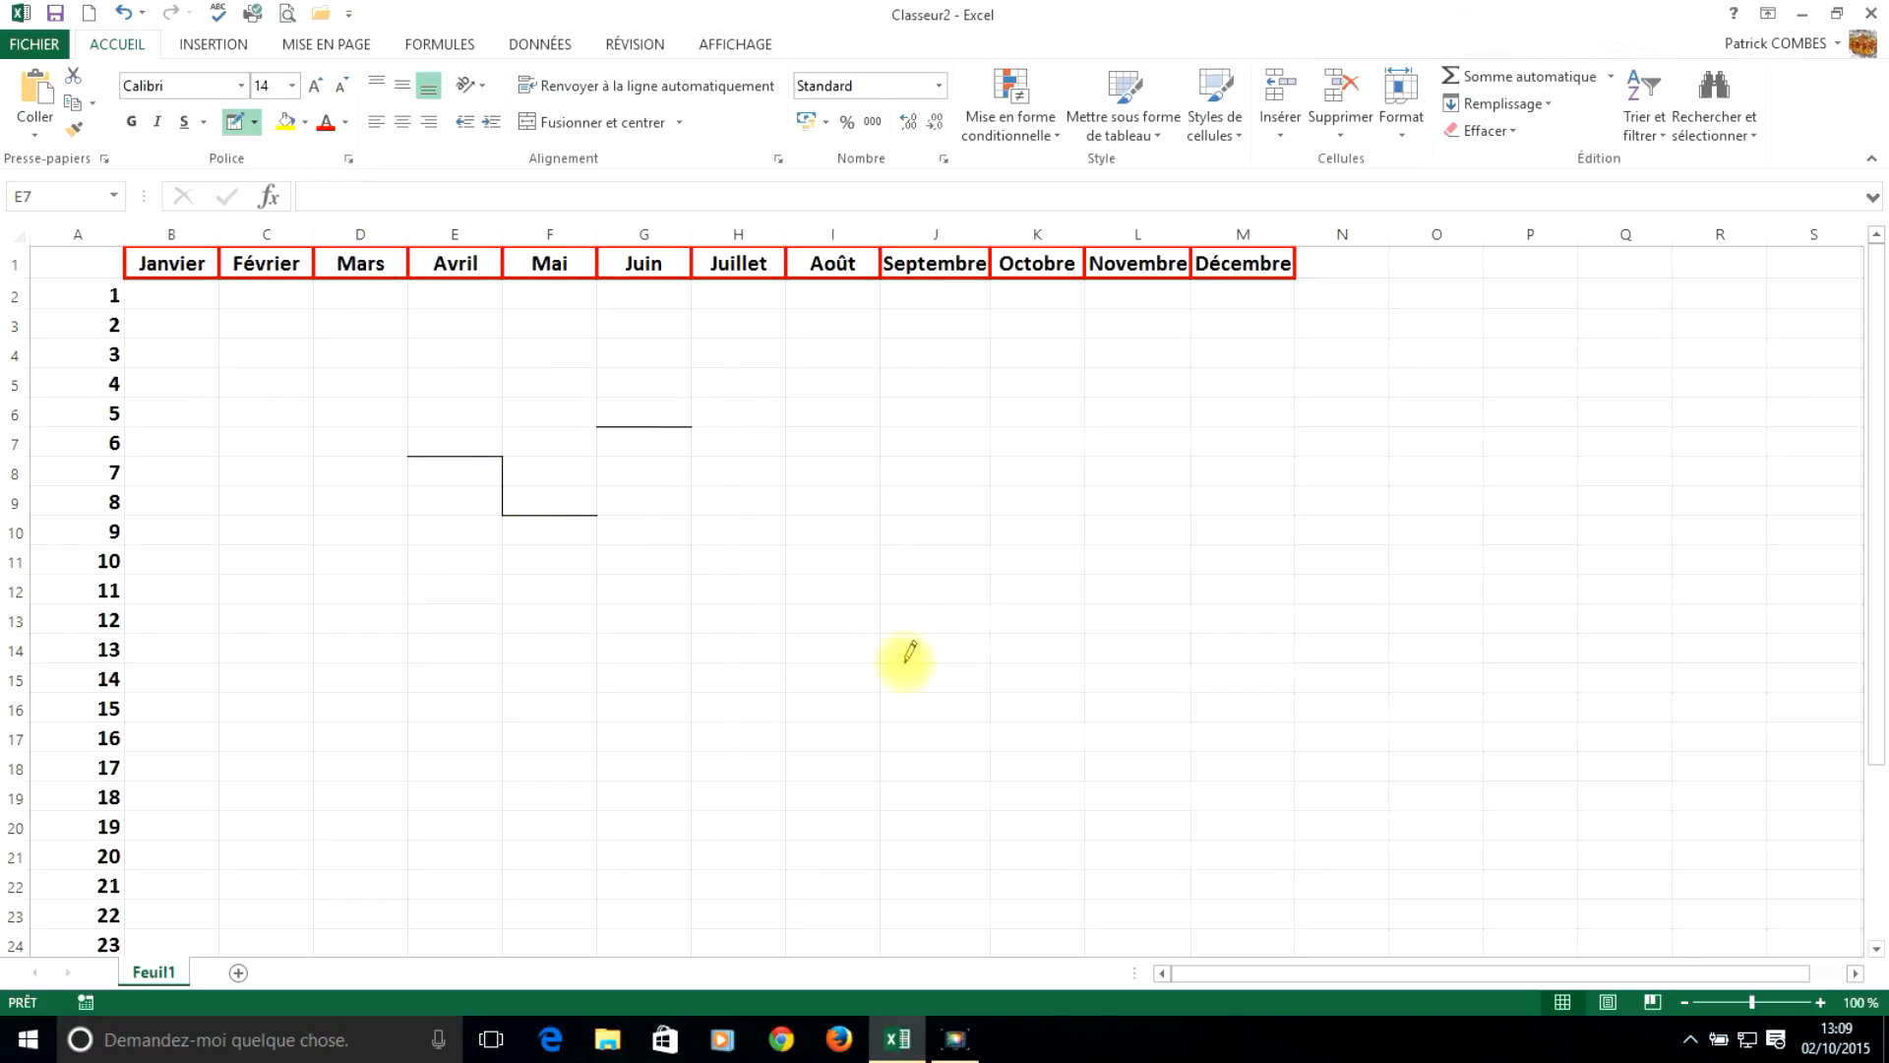
Step: Draw border grids over the ranges G10:L15 and I4:L7
{"action": "left_click", "coordinate": [256, 124]}
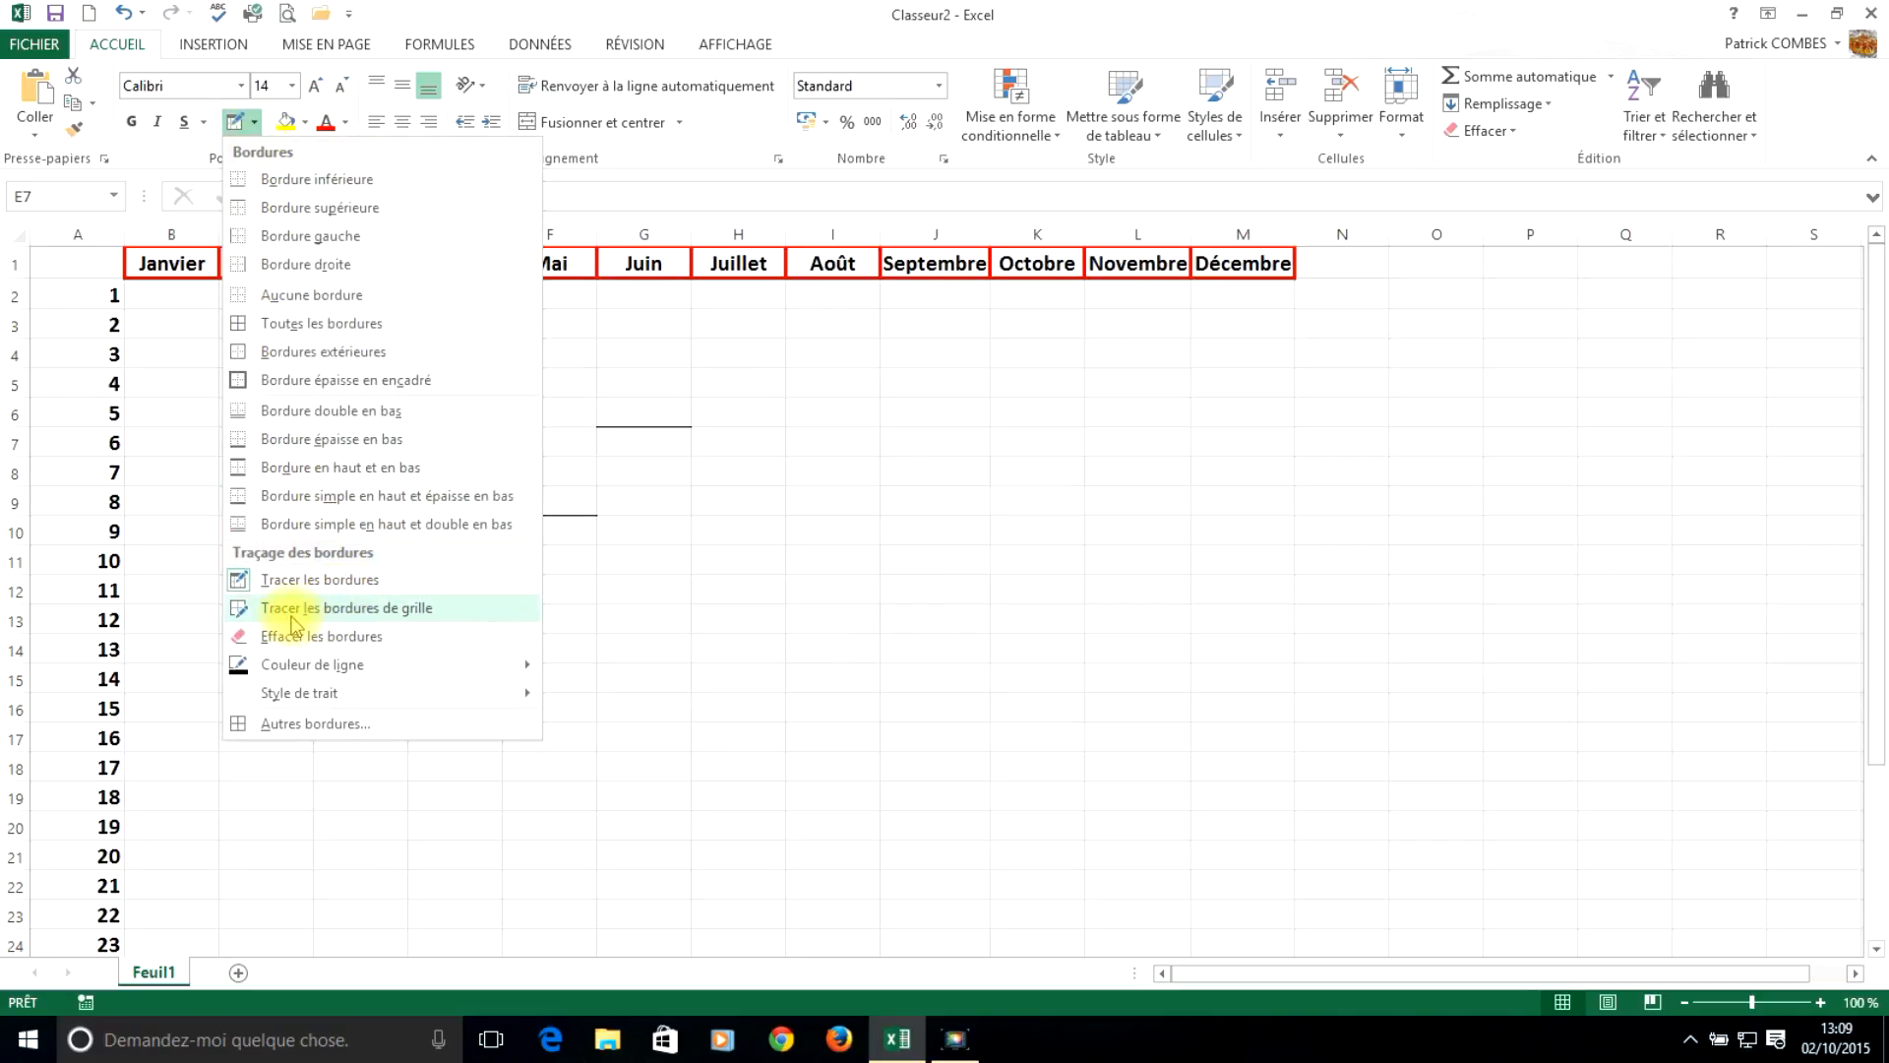
{"action": "left_click", "coordinate": [379, 617]}
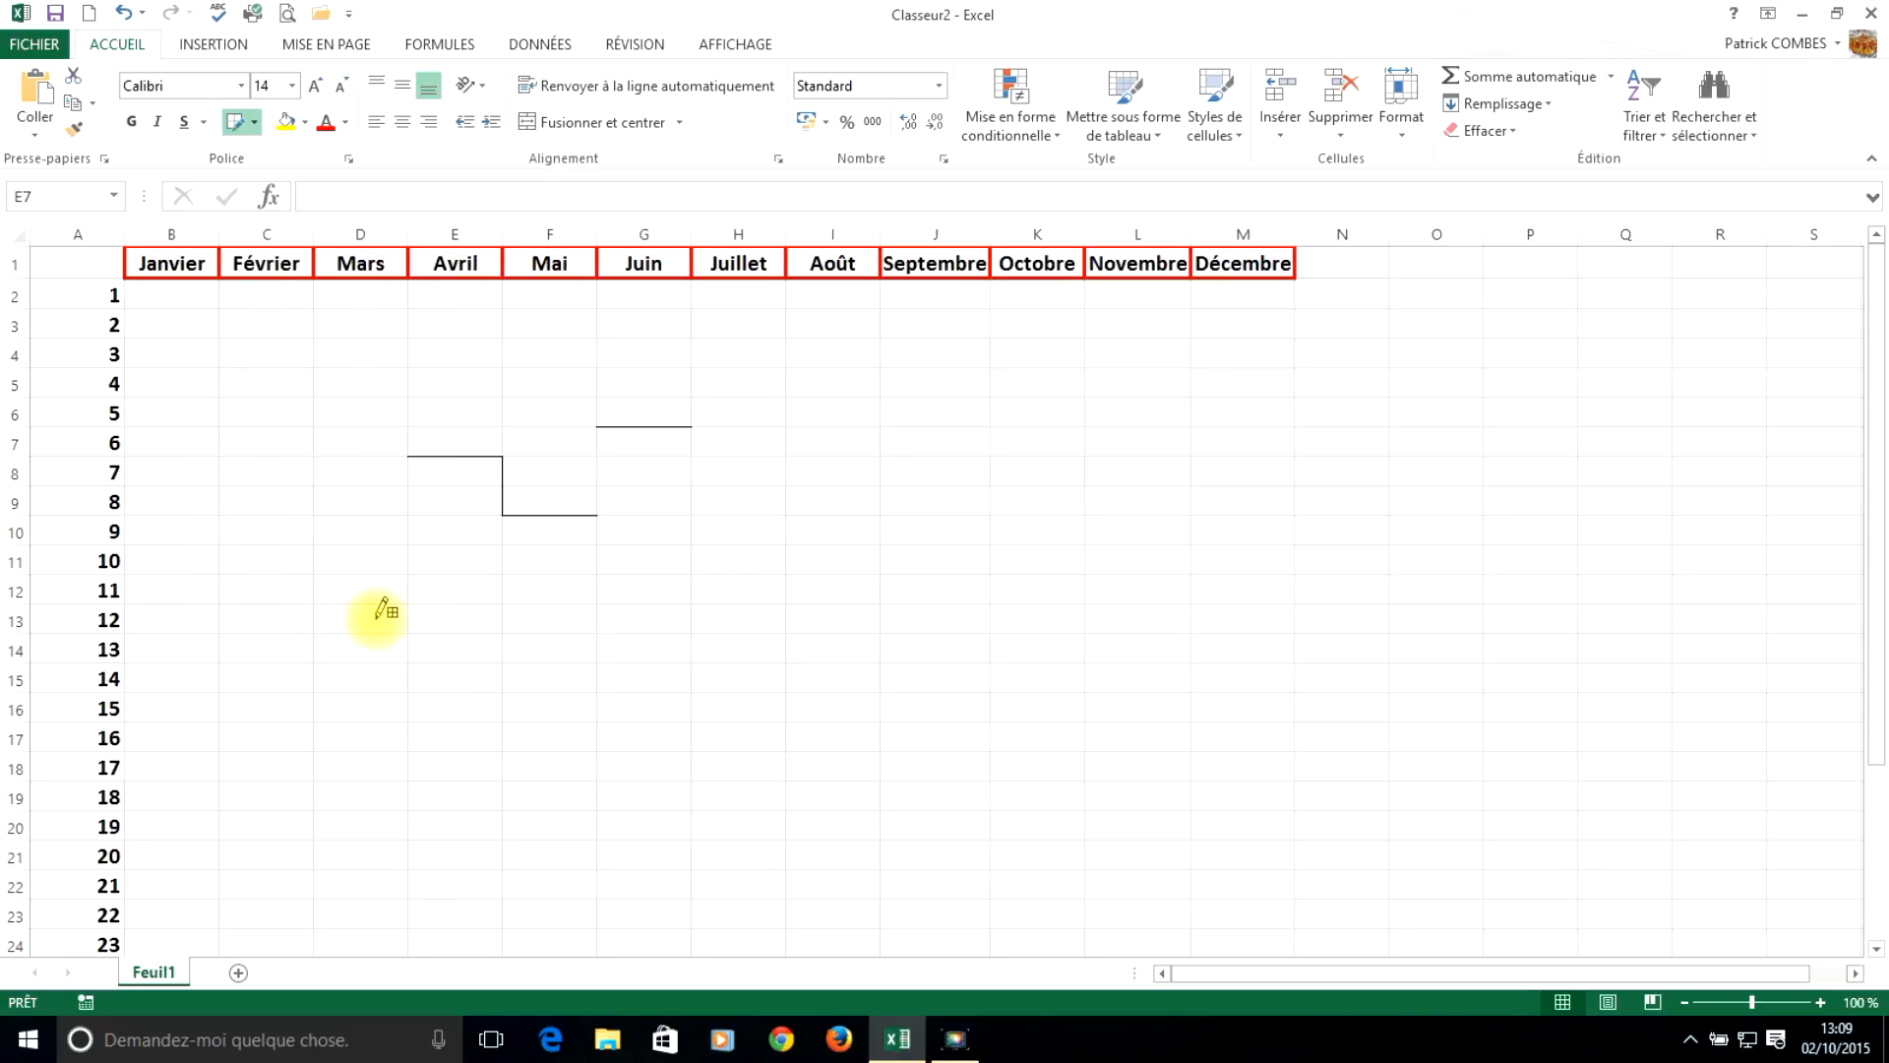
{"action": "mouse_move", "coordinate": [665, 520]}
{"action": "left_mouse_down"}
{"action": "mouse_move", "coordinate": [992, 665]}
{"action": "mouse_move", "coordinate": [1104, 670]}
{"action": "left_mouse_up"}
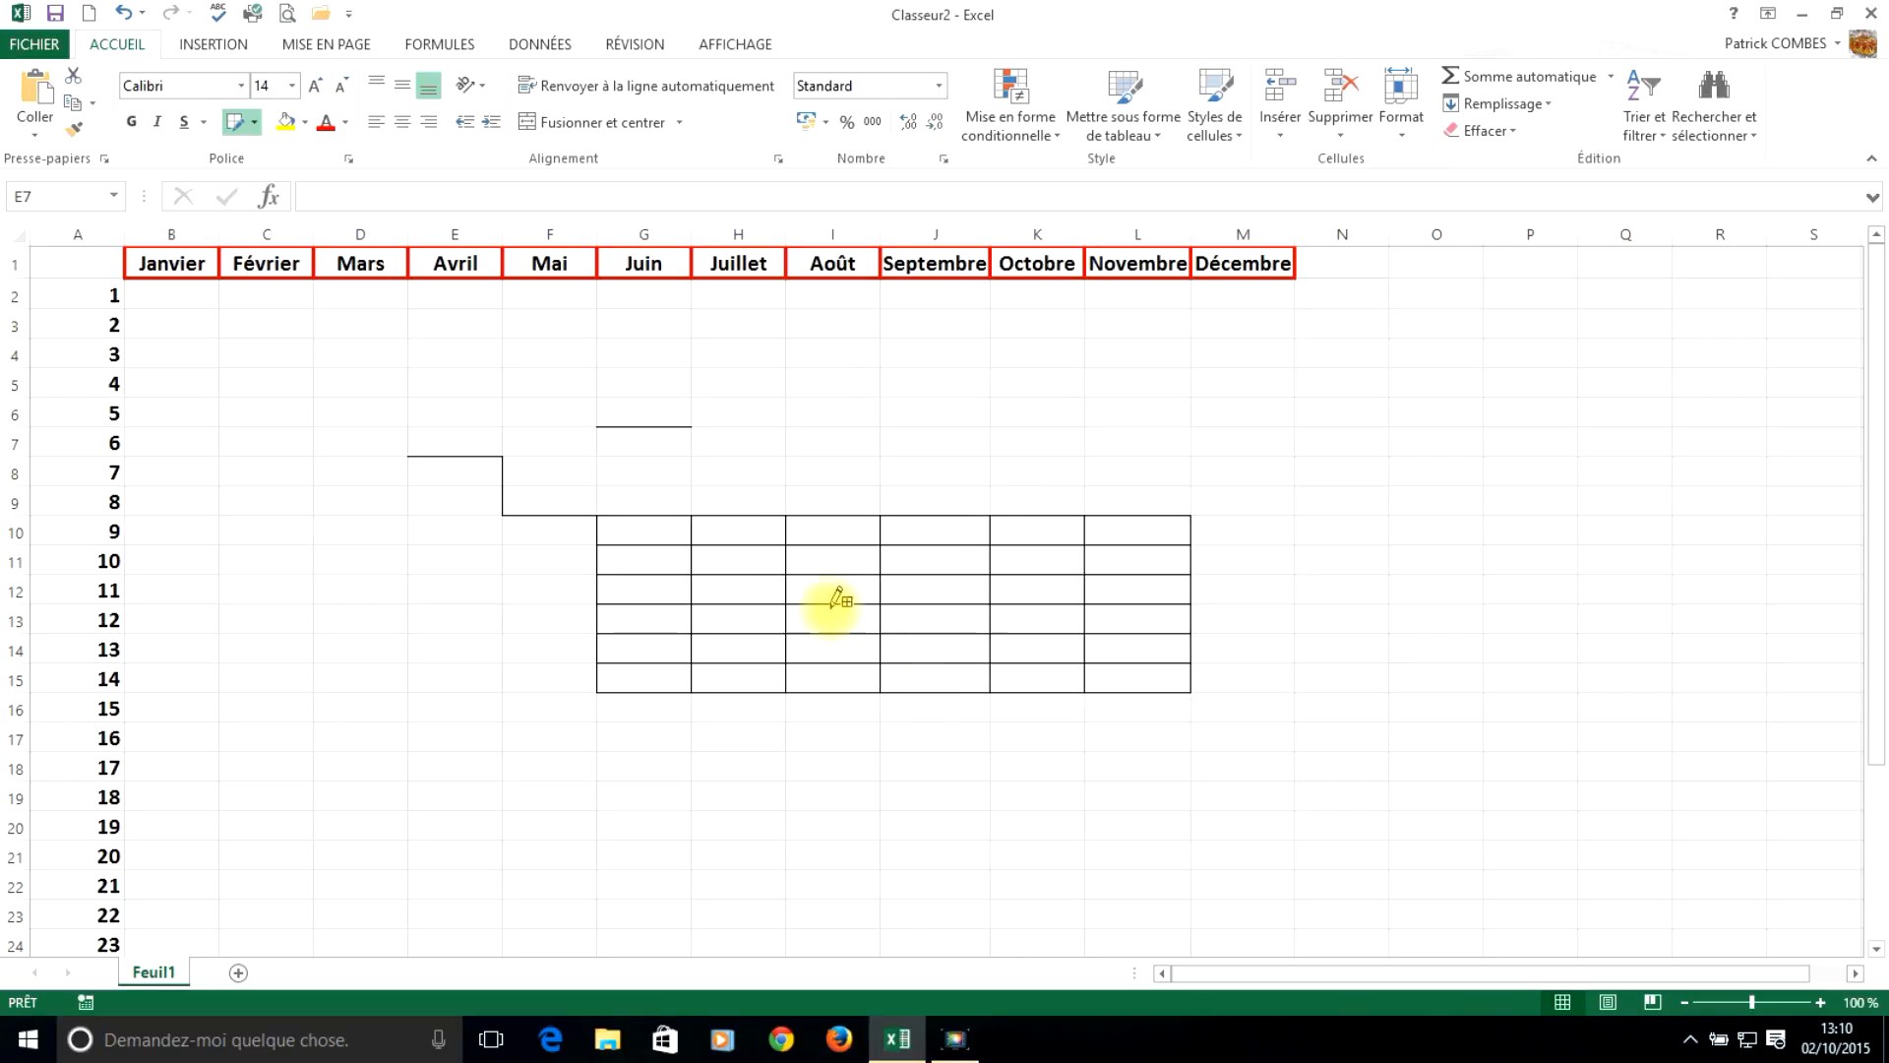
{"action": "mouse_move", "coordinate": [814, 350]}
{"action": "left_mouse_down"}
{"action": "mouse_move", "coordinate": [969, 423]}
{"action": "mouse_move", "coordinate": [1109, 451]}
{"action": "left_mouse_up"}
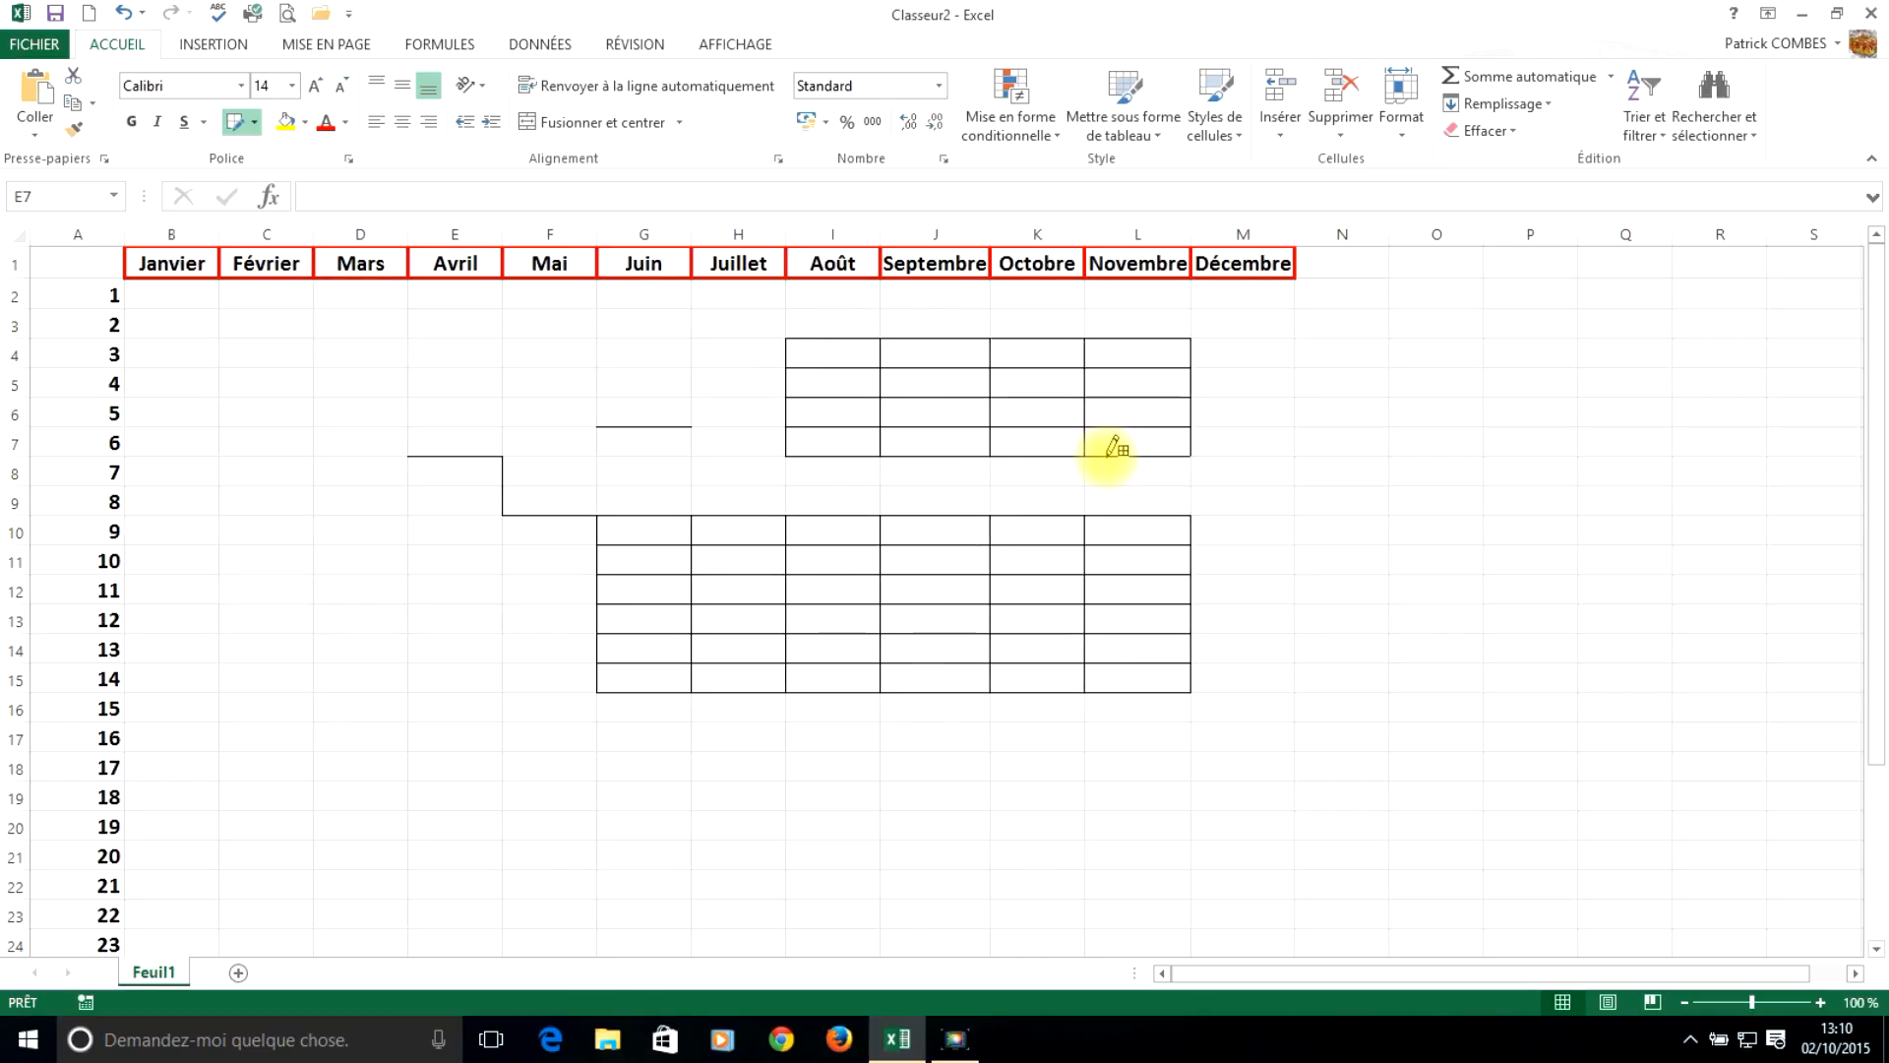